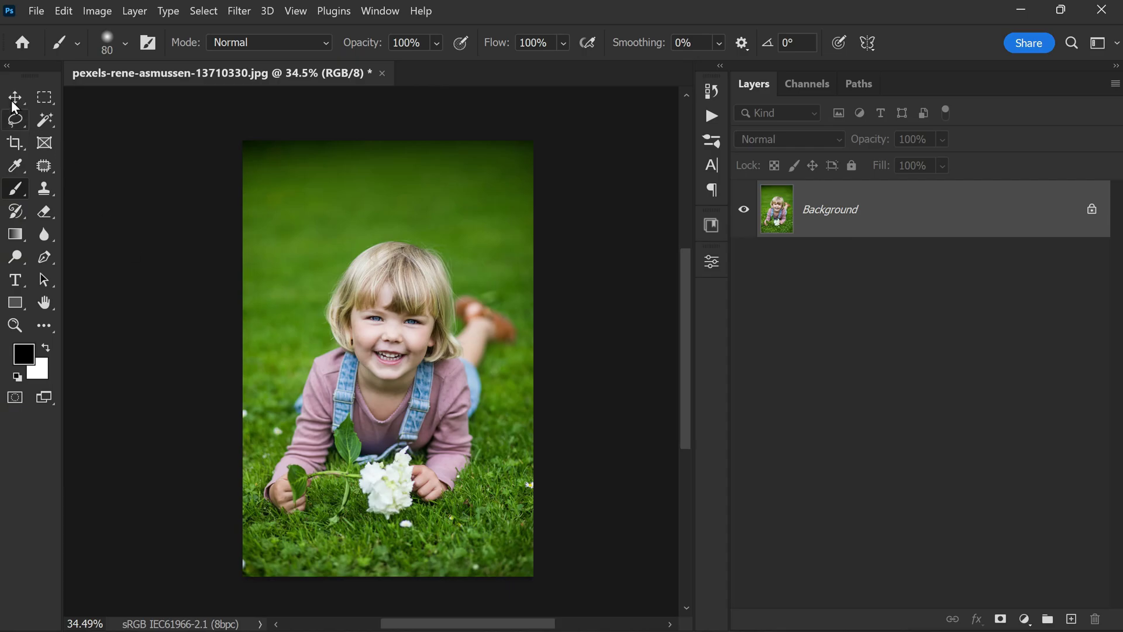
Pick the Move tool and zoom in and back out on the child-on-grass photo
{"action": "left_click", "coordinate": [15, 99]}
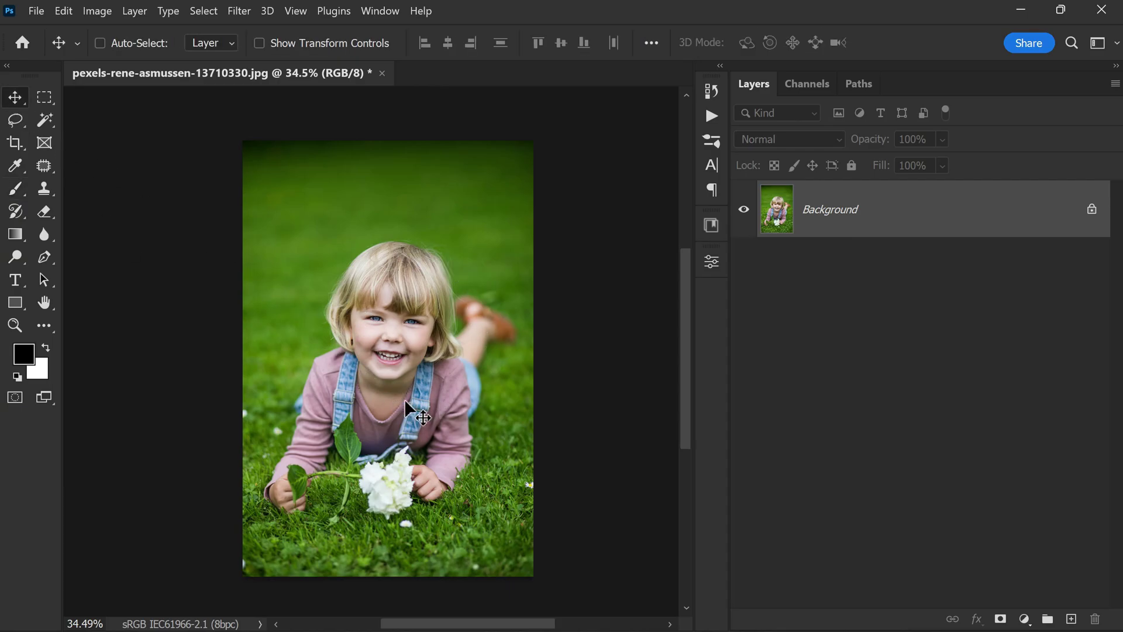
{"action": "scroll", "coordinate": [394, 383], "scroll_direction": "up", "scroll_amount": 4}
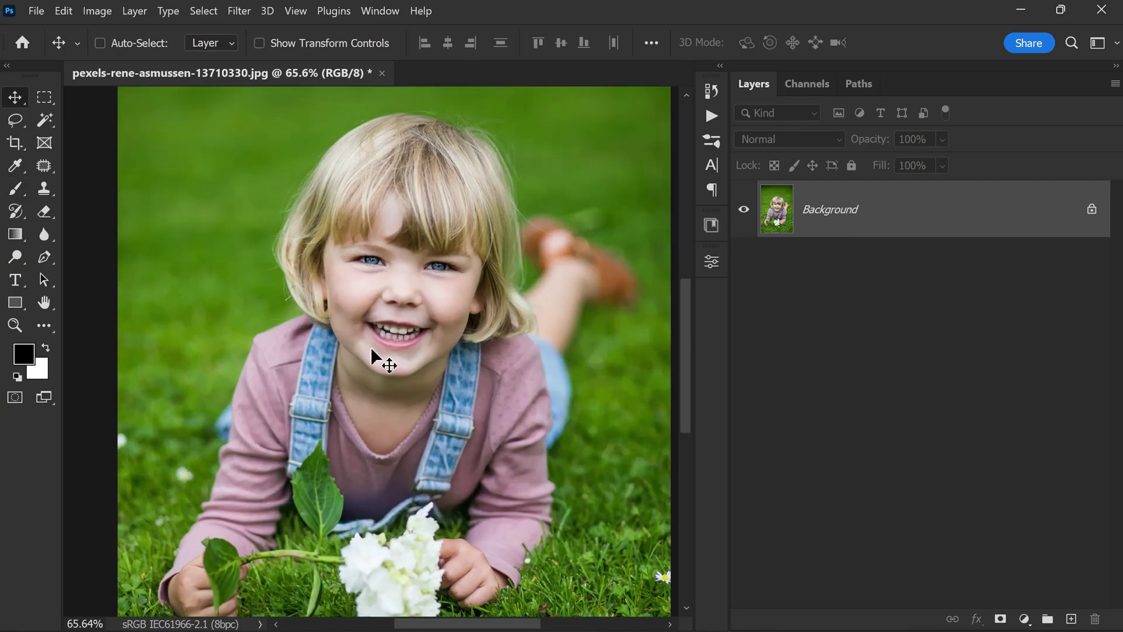
{"action": "scroll", "coordinate": [372, 349], "scroll_direction": "down", "scroll_amount": 4}
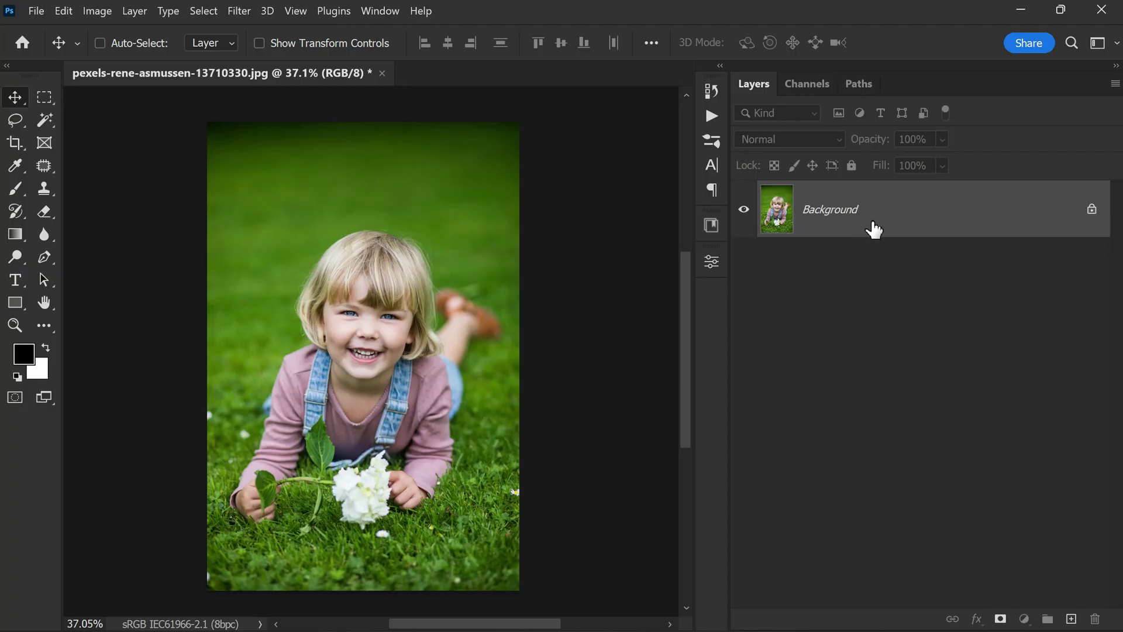
Duplicate Background into Layer 1 and set Layer 1's blend mode to Multiply
{"action": "key", "text": "ctrl"}
{"action": "key", "text": "ctrl+j"}
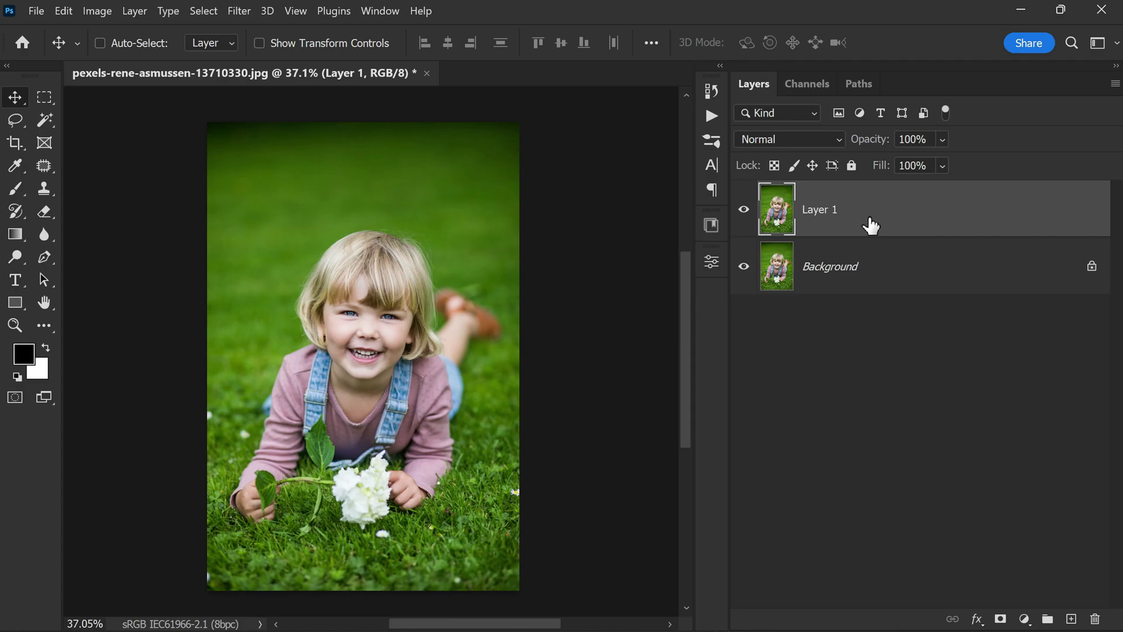
{"action": "left_click", "coordinate": [819, 139]}
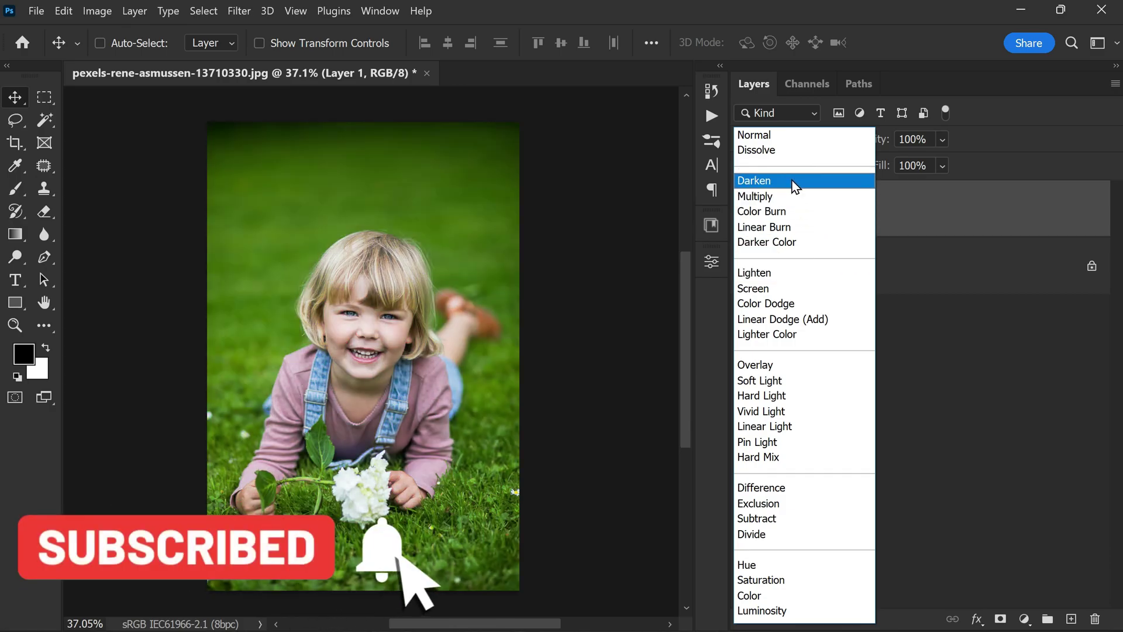
{"action": "left_click", "coordinate": [796, 196]}
Lower Layer 1's opacity to 70%
{"action": "left_click", "coordinate": [830, 296]}
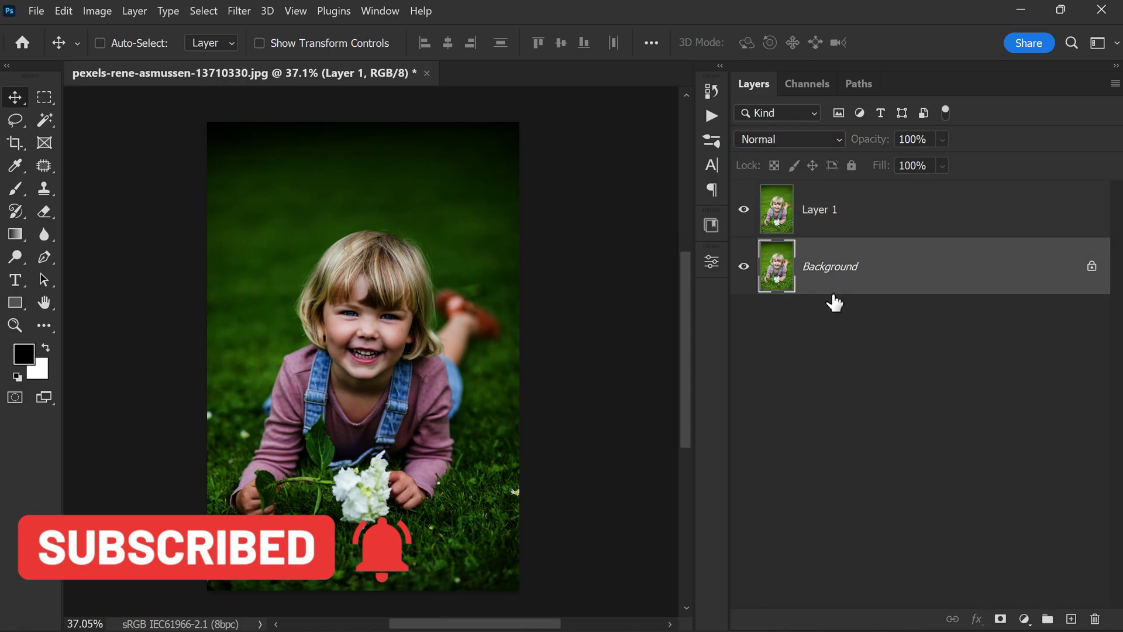
{"action": "scroll", "coordinate": [346, 299], "scroll_direction": "up", "scroll_amount": 1}
{"action": "scroll", "coordinate": [346, 299], "scroll_direction": "up", "scroll_amount": 5}
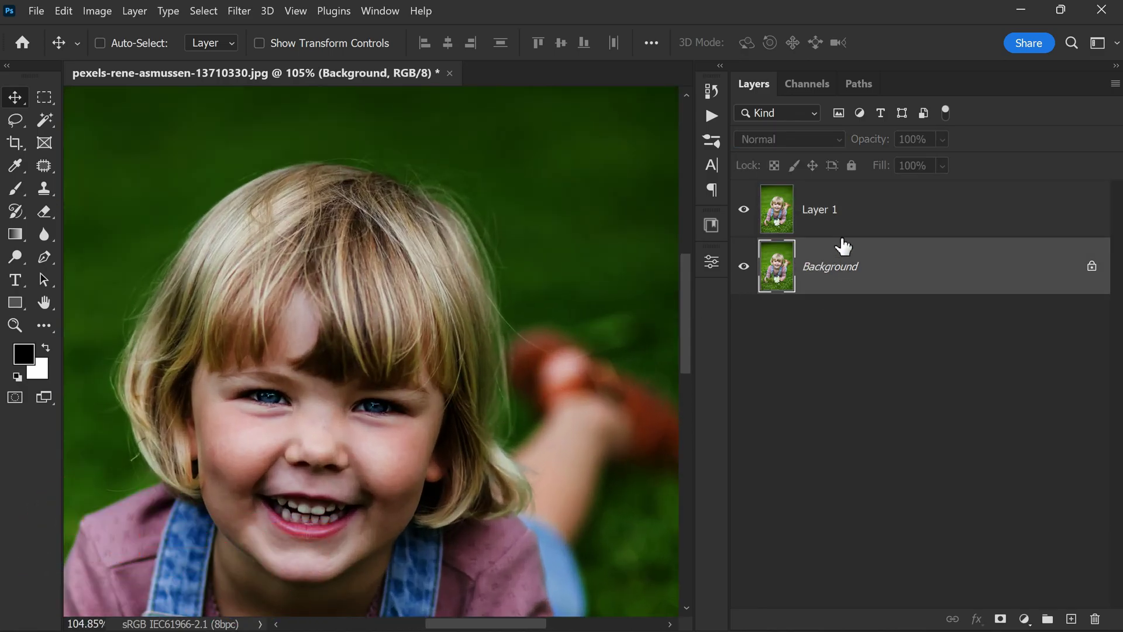
{"action": "left_click", "coordinate": [840, 216]}
{"action": "left_click_drag", "start_coordinate": [878, 143], "coordinate": [854, 146]}
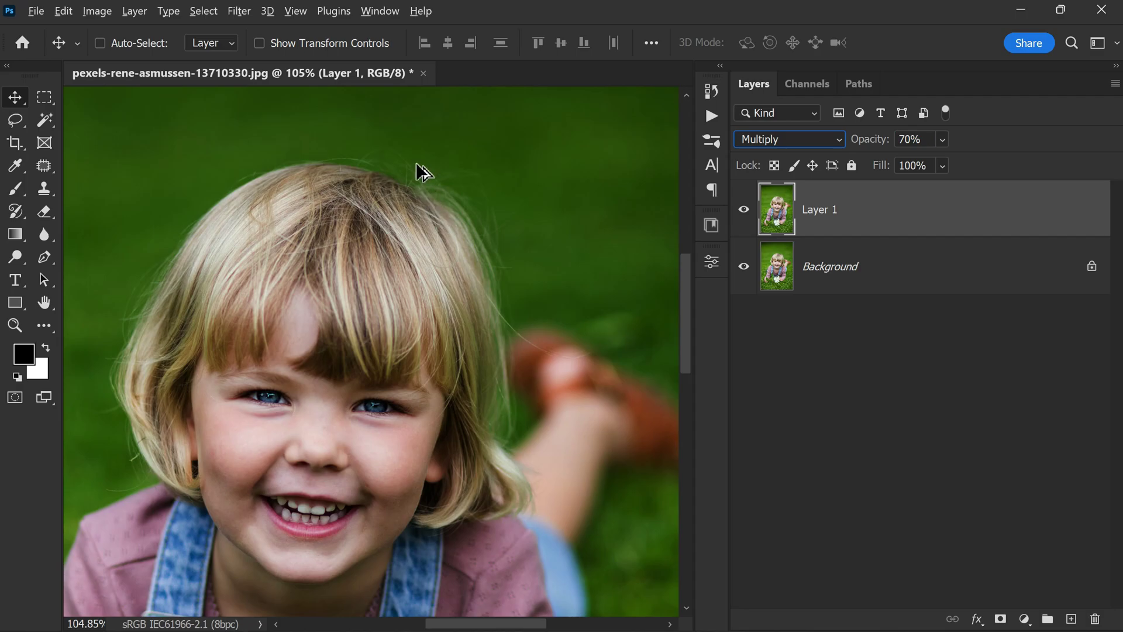
{"action": "scroll", "coordinate": [409, 288], "scroll_direction": "down", "scroll_amount": 5}
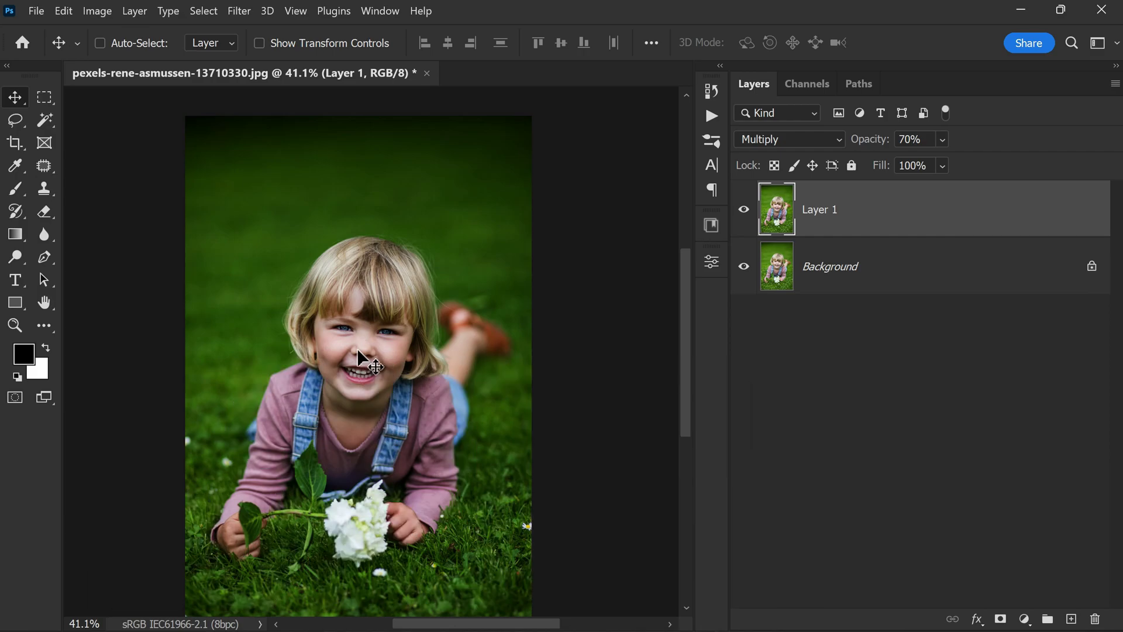
{"action": "scroll", "coordinate": [358, 351], "scroll_direction": "down", "scroll_amount": 1}
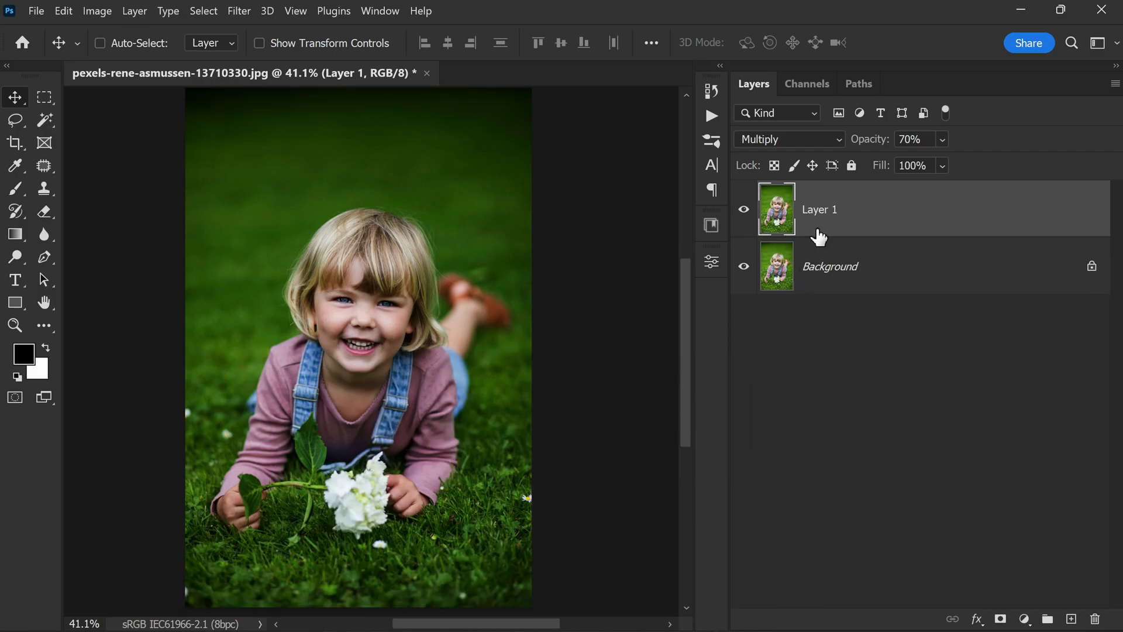
Toggle Layer 1's visibility to compare the darkened photo with the original
{"action": "left_click", "coordinate": [748, 211]}
{"action": "left_click", "coordinate": [747, 210]}
{"action": "left_click", "coordinate": [747, 211]}
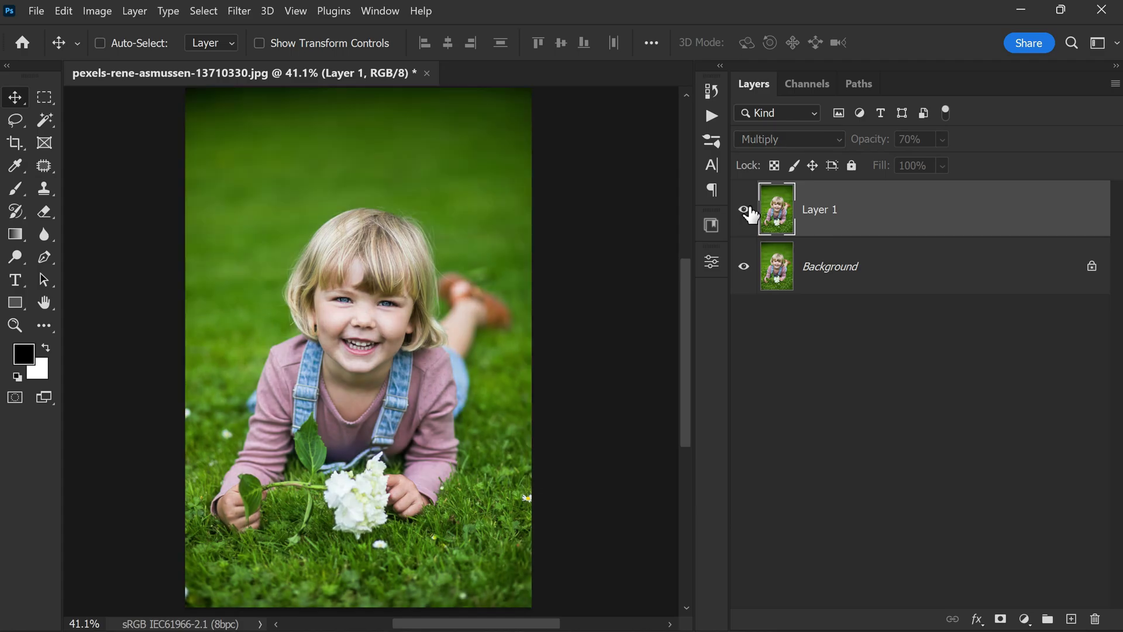
{"action": "left_click", "coordinate": [747, 210]}
{"action": "scroll", "coordinate": [454, 290], "scroll_direction": "down", "scroll_amount": 1}
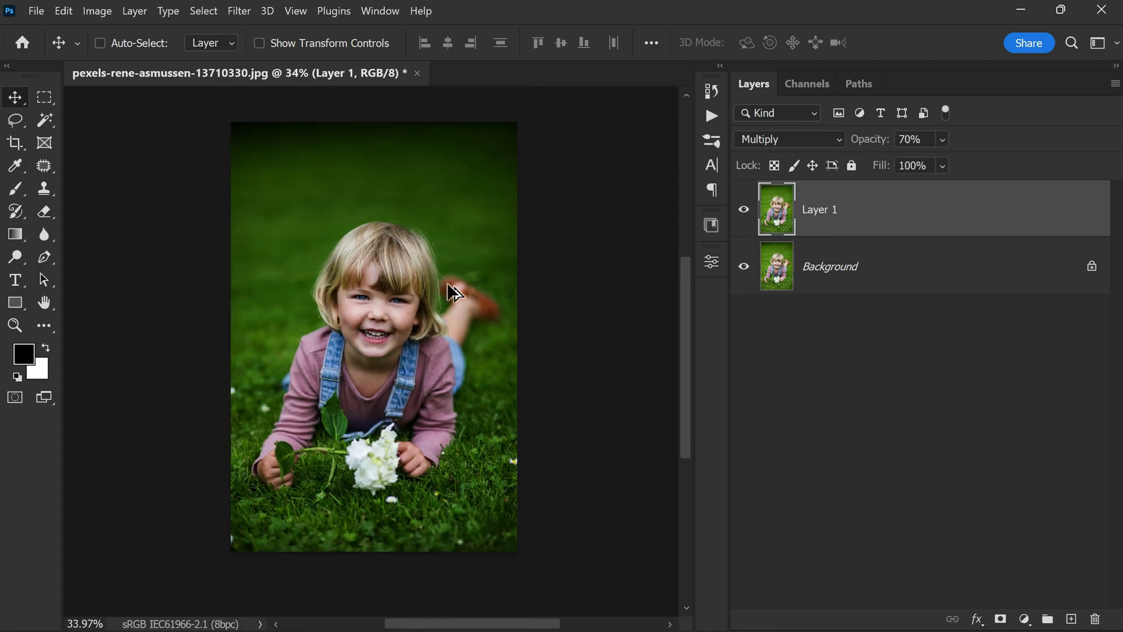
Duplicate Background and move Background copy to the top of the layer stack
{"action": "left_click", "coordinate": [860, 279]}
{"action": "key", "text": "ctrl"}
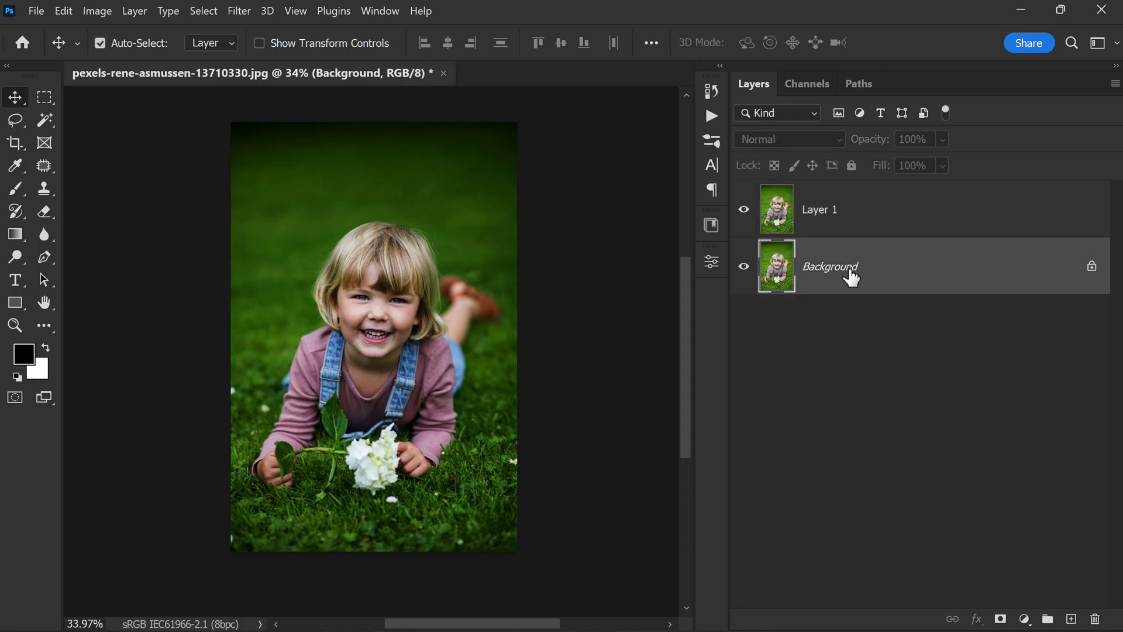
{"action": "key", "text": "ctrl+j"}
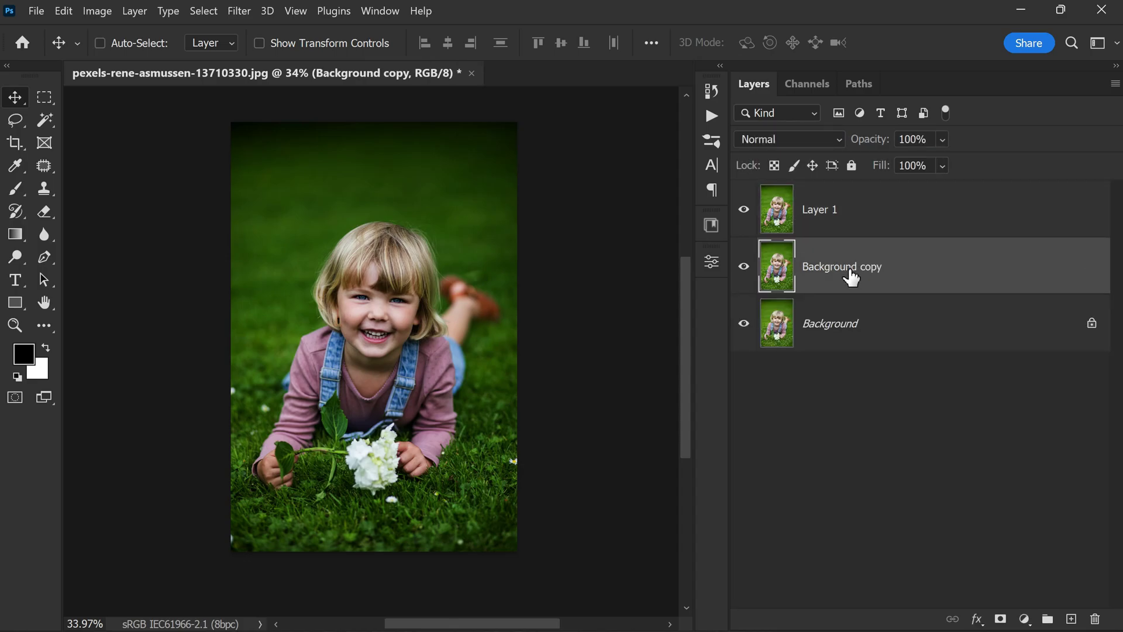
{"action": "left_click_drag", "start_coordinate": [851, 278], "coordinate": [837, 193]}
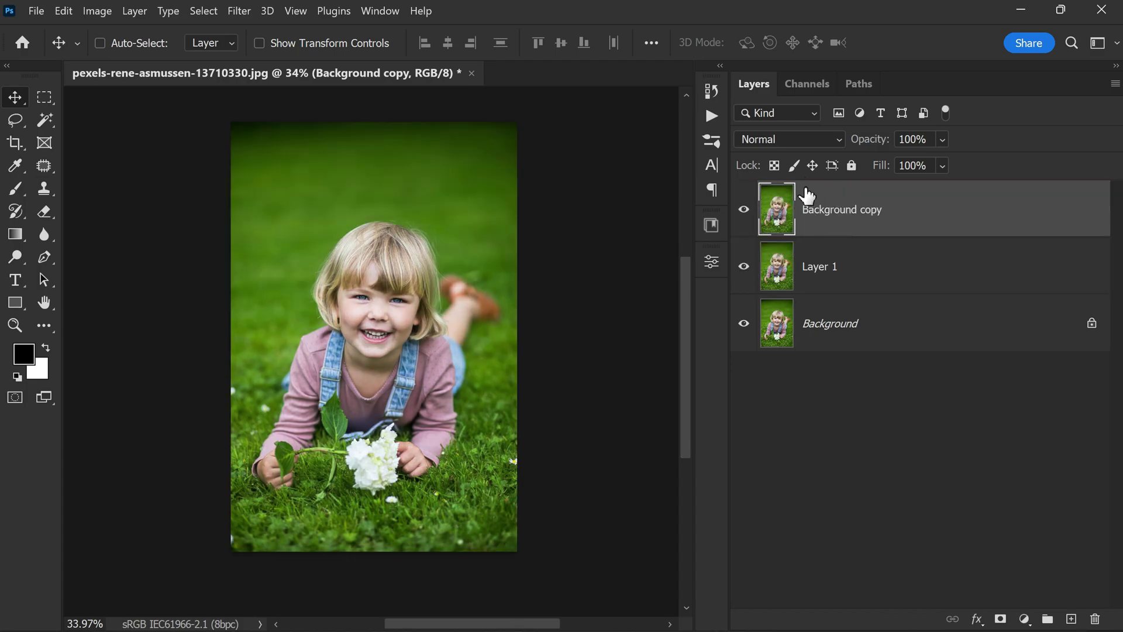
Set Background copy's blend mode to Screen and open its blending options
{"action": "left_click", "coordinate": [806, 141]}
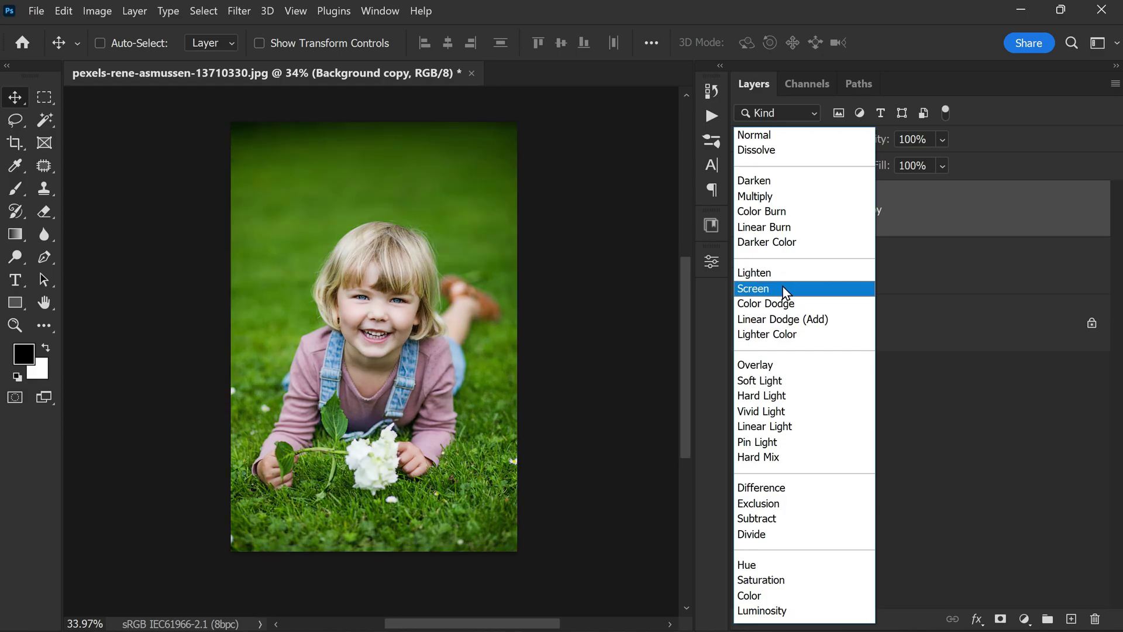
{"action": "left_click", "coordinate": [782, 287]}
{"action": "left_click", "coordinate": [877, 388]}
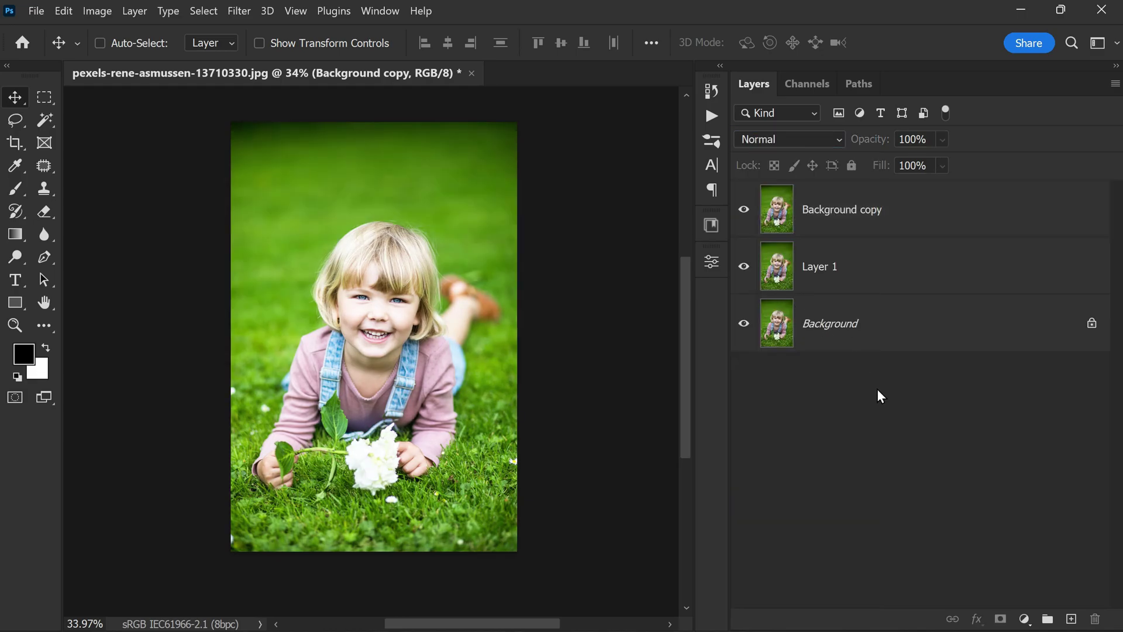
{"action": "left_click", "coordinate": [901, 227]}
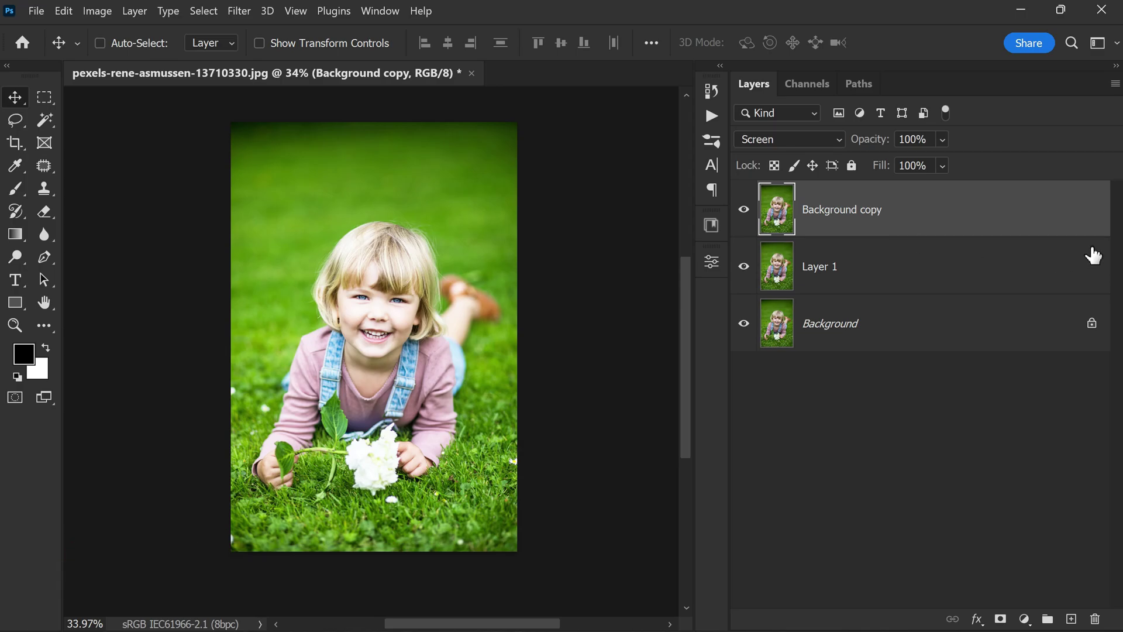
{"action": "double_click", "coordinate": [943, 233]}
Split the Underlying Layer white slider, spread it down to 0, and apply
{"action": "left_click_drag", "start_coordinate": [821, 15], "coordinate": [921, 16]}
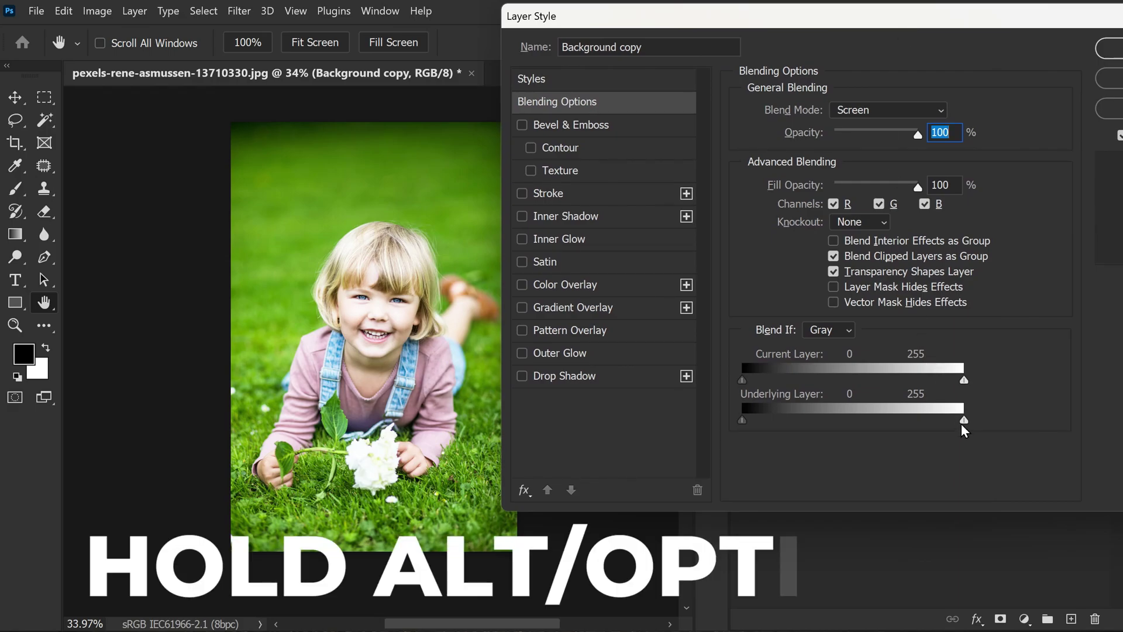
{"action": "left_click_drag", "start_coordinate": [964, 421], "coordinate": [905, 421]}
{"action": "left_click_drag", "start_coordinate": [750, 437], "coordinate": [660, 442]}
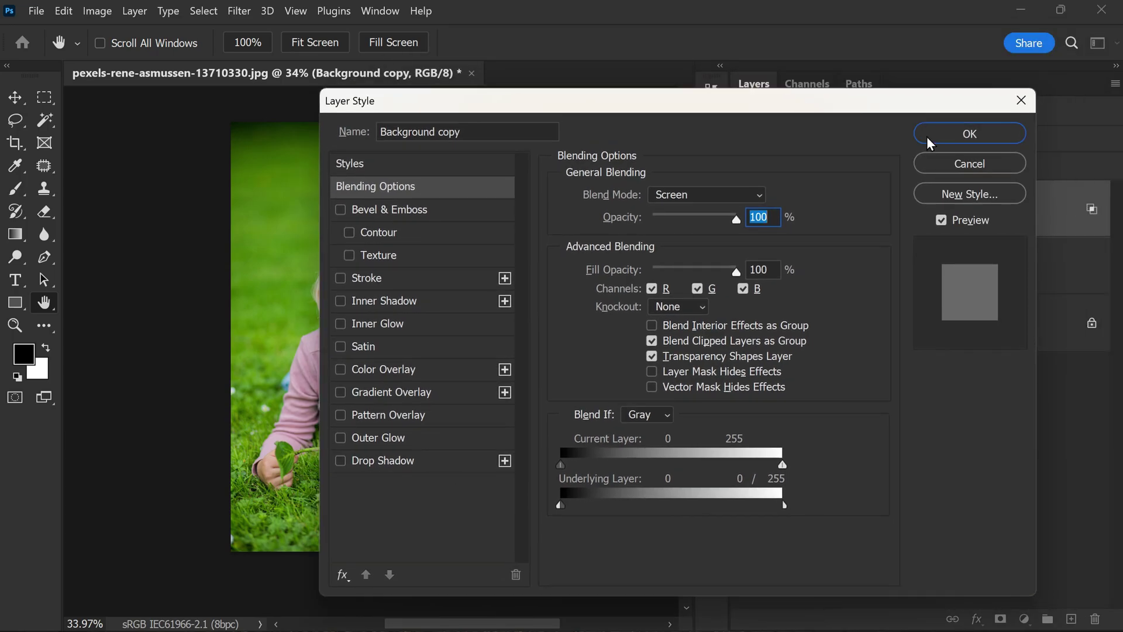
{"action": "left_click", "coordinate": [931, 136]}
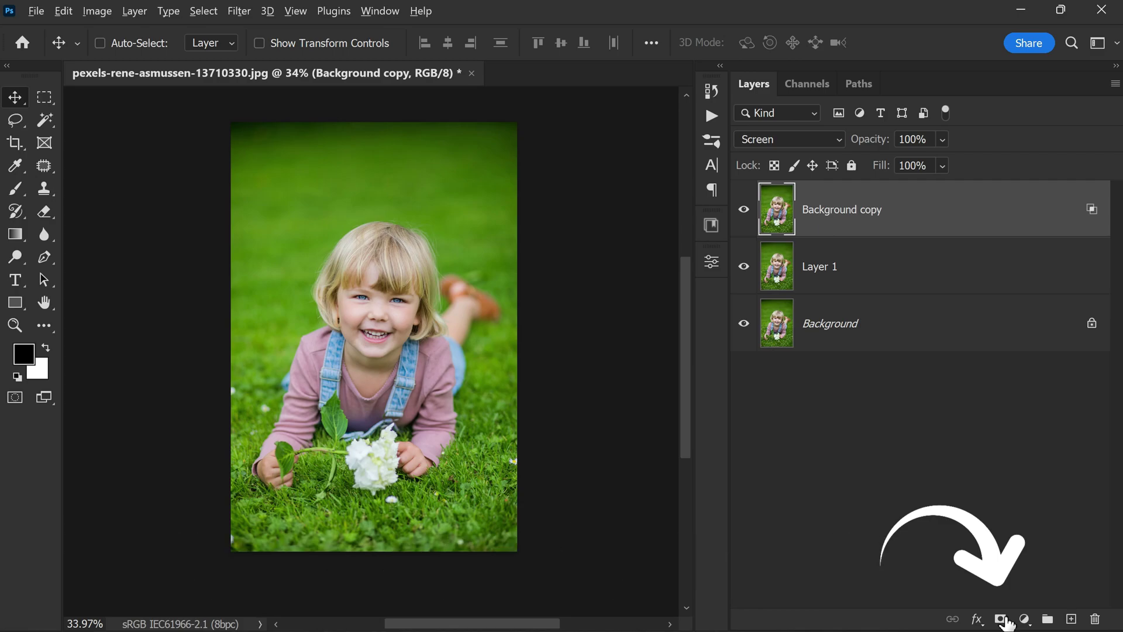
Add a black hide-all mask to Background copy and set Brush flow to 5%
{"action": "left_click", "coordinate": [1001, 619], "text": "alt"}
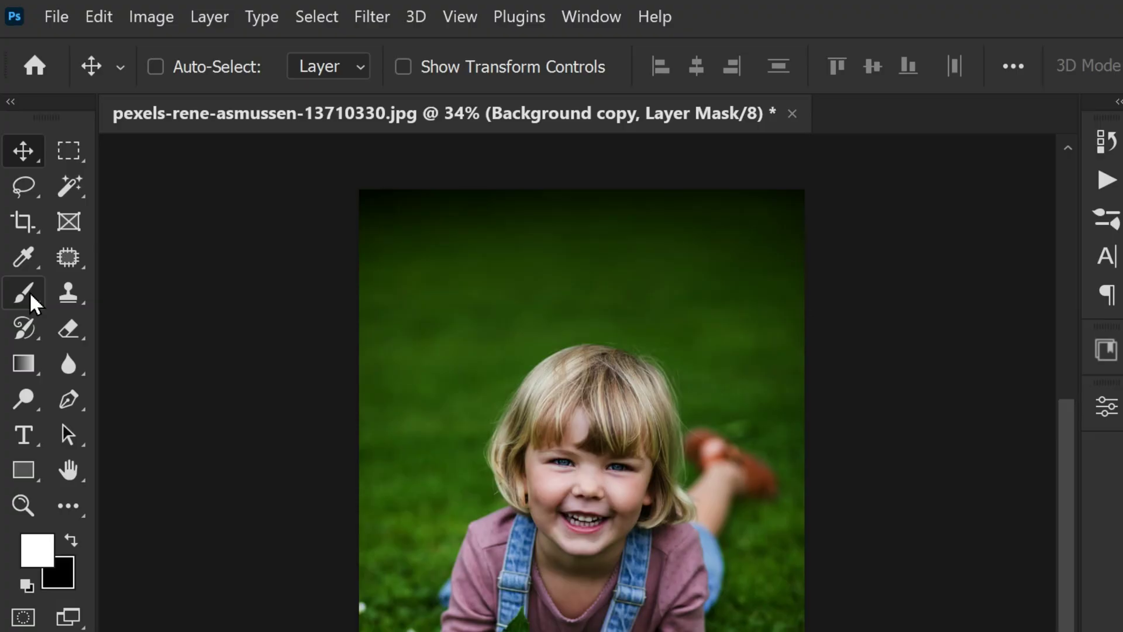
{"action": "left_click", "coordinate": [31, 296]}
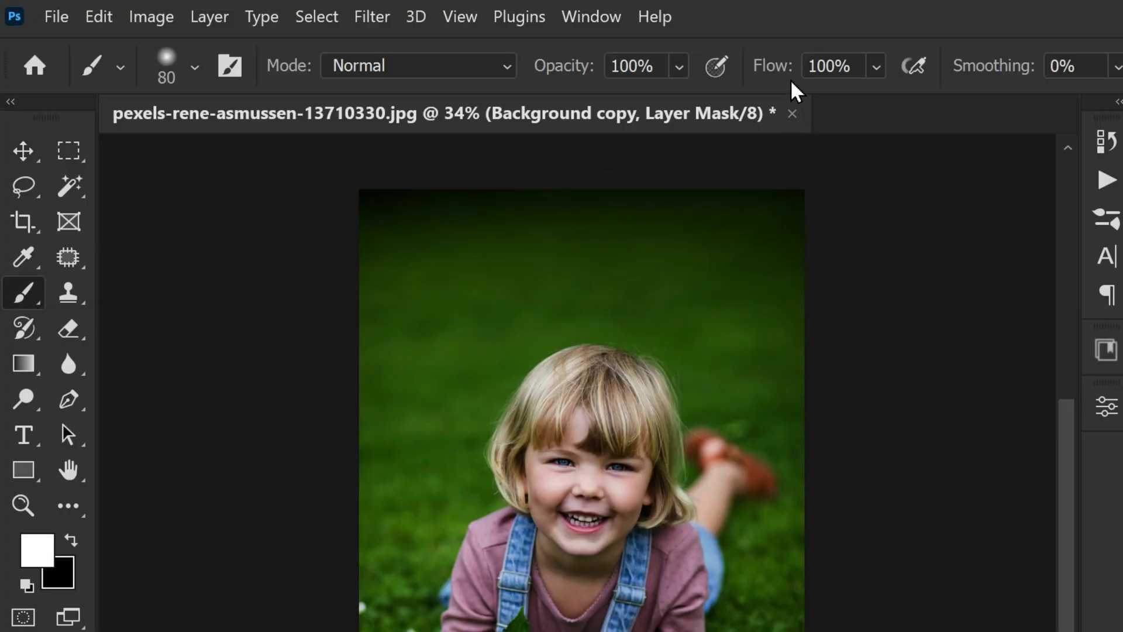
{"action": "left_click_drag", "start_coordinate": [790, 75], "coordinate": [632, 76]}
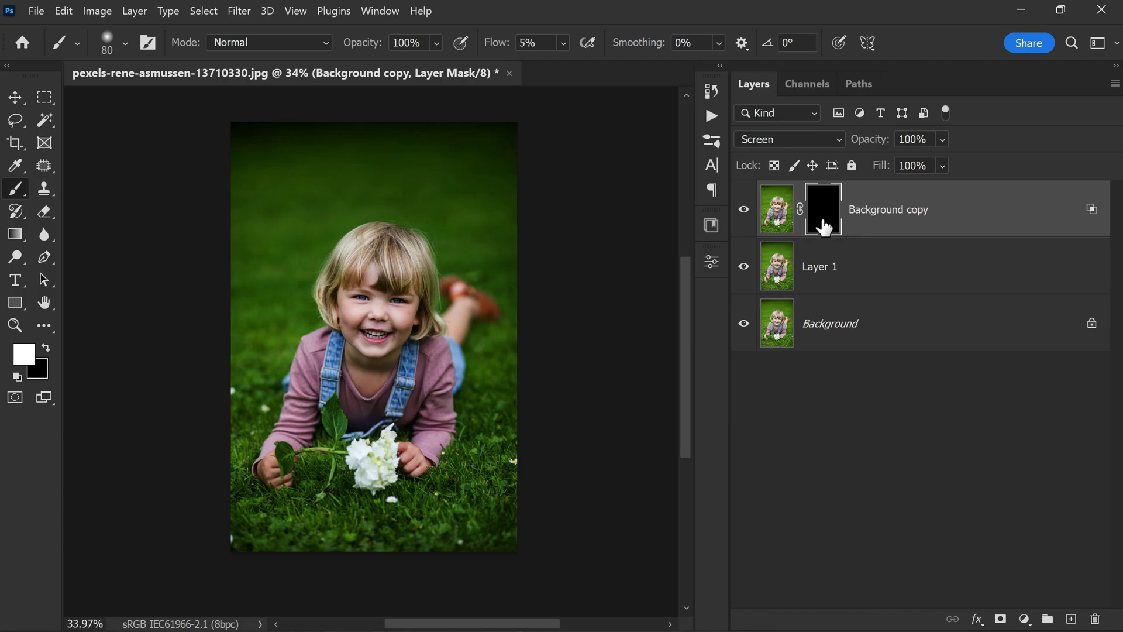
Keep white as the foreground colour and choose a soft 80 px round brush
{"action": "left_click", "coordinate": [31, 359]}
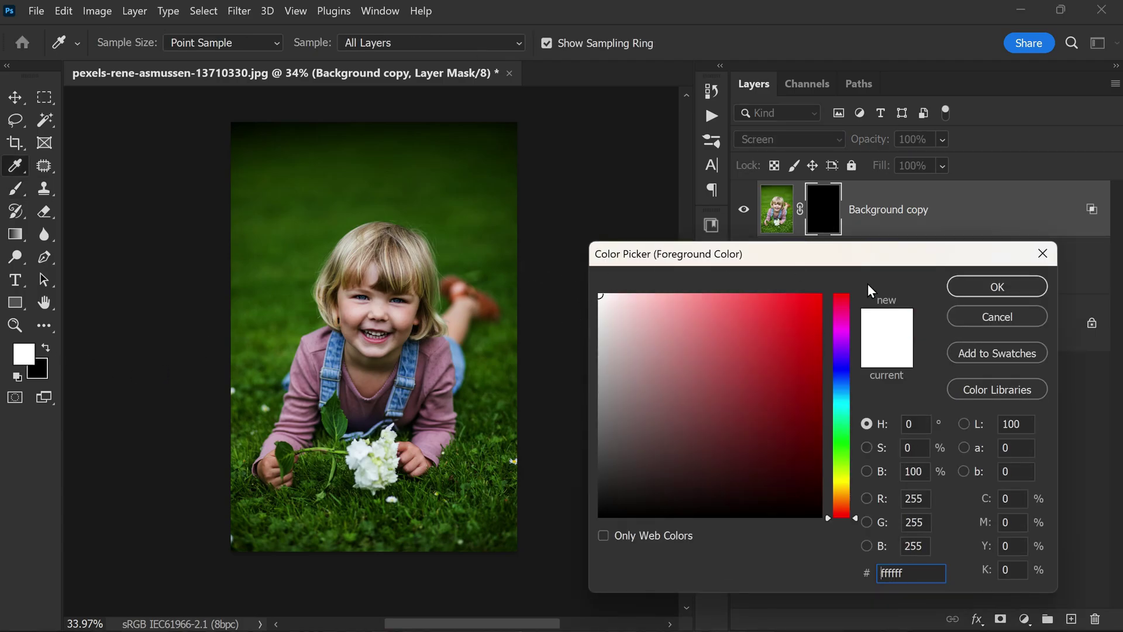
{"action": "left_click", "coordinate": [963, 287]}
{"action": "scroll", "coordinate": [352, 310], "scroll_direction": "up", "scroll_amount": 5}
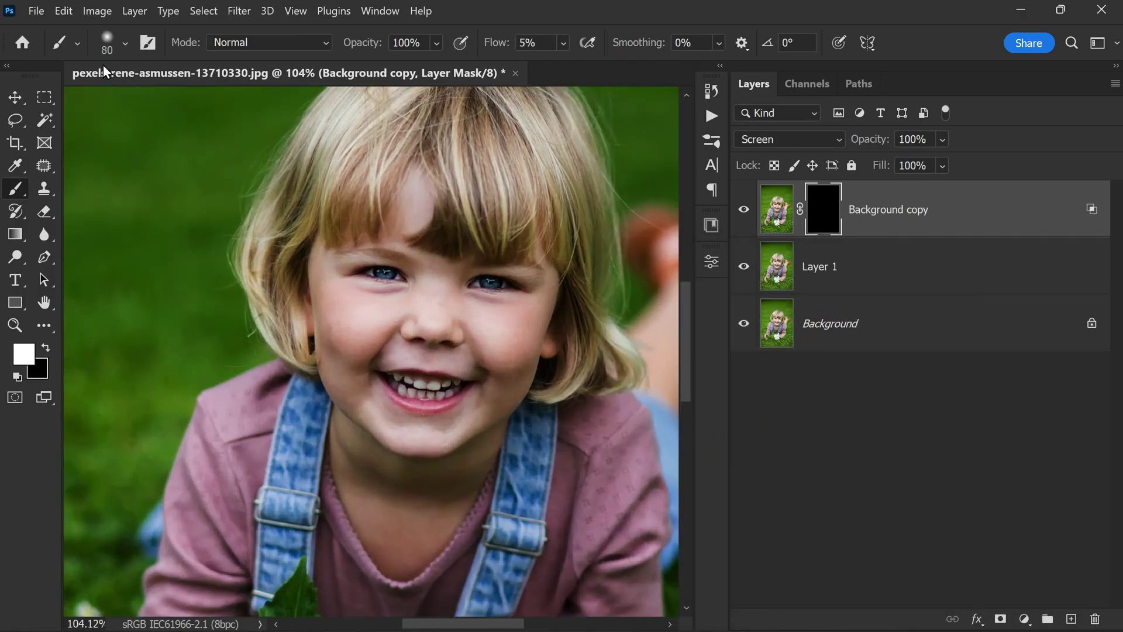
{"action": "left_click", "coordinate": [126, 44]}
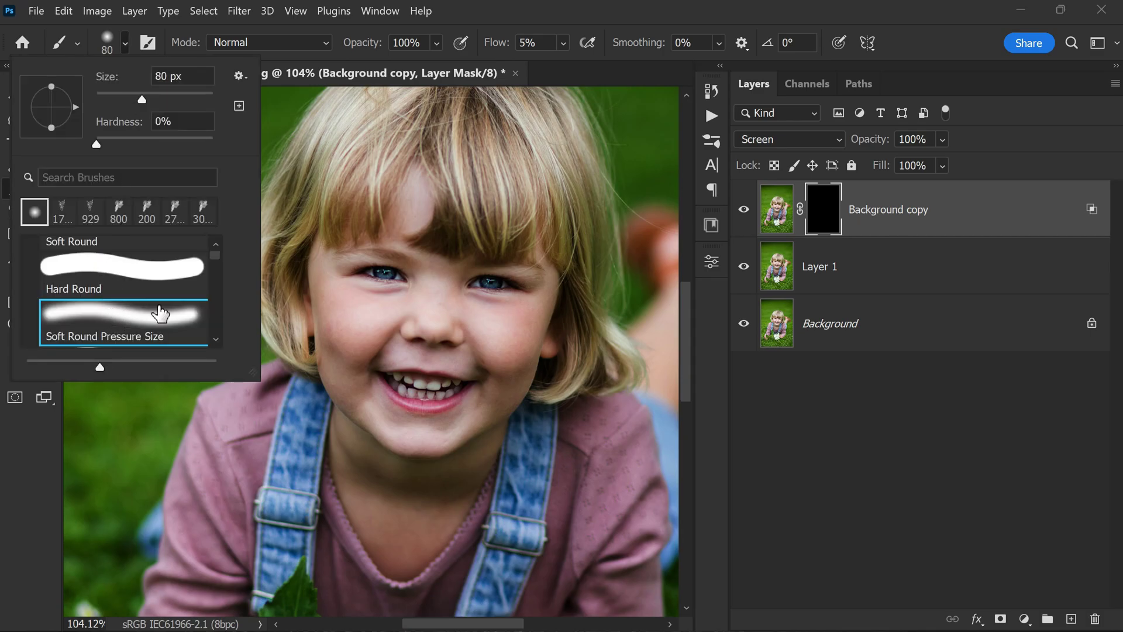
{"action": "left_click", "coordinate": [858, 392]}
{"action": "left_click", "coordinate": [858, 392]}
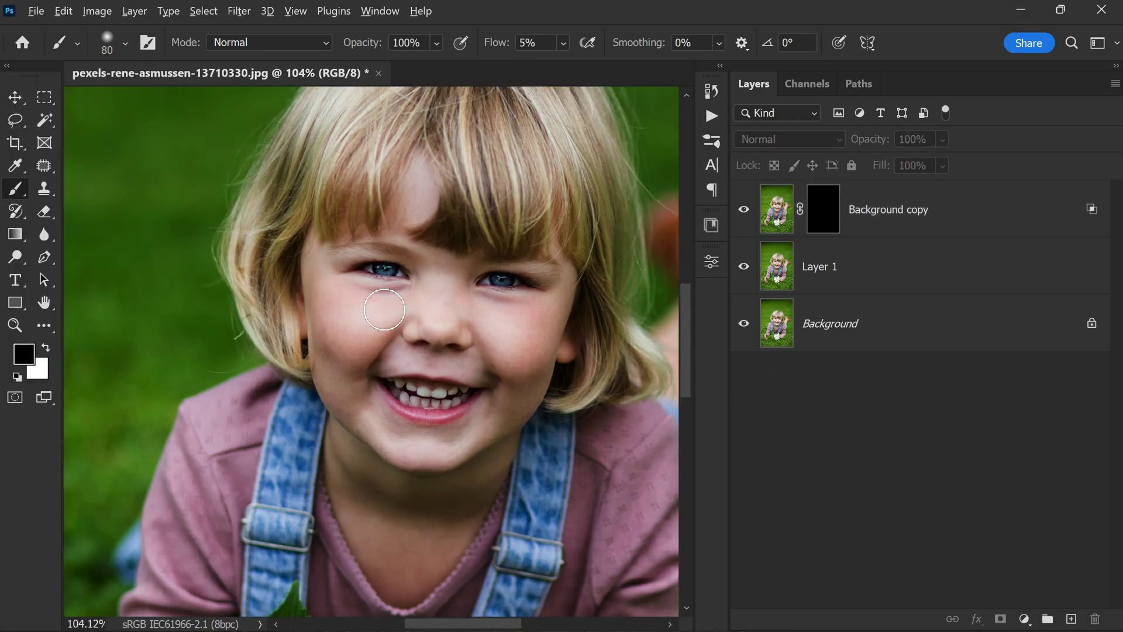
{"action": "scroll", "coordinate": [349, 343], "scroll_direction": "up", "scroll_amount": 3}
On Background copy's mask, paint white over both cheeks and the creases beside the mouth
{"action": "left_click", "coordinate": [822, 225]}
{"action": "key", "text": "x"}
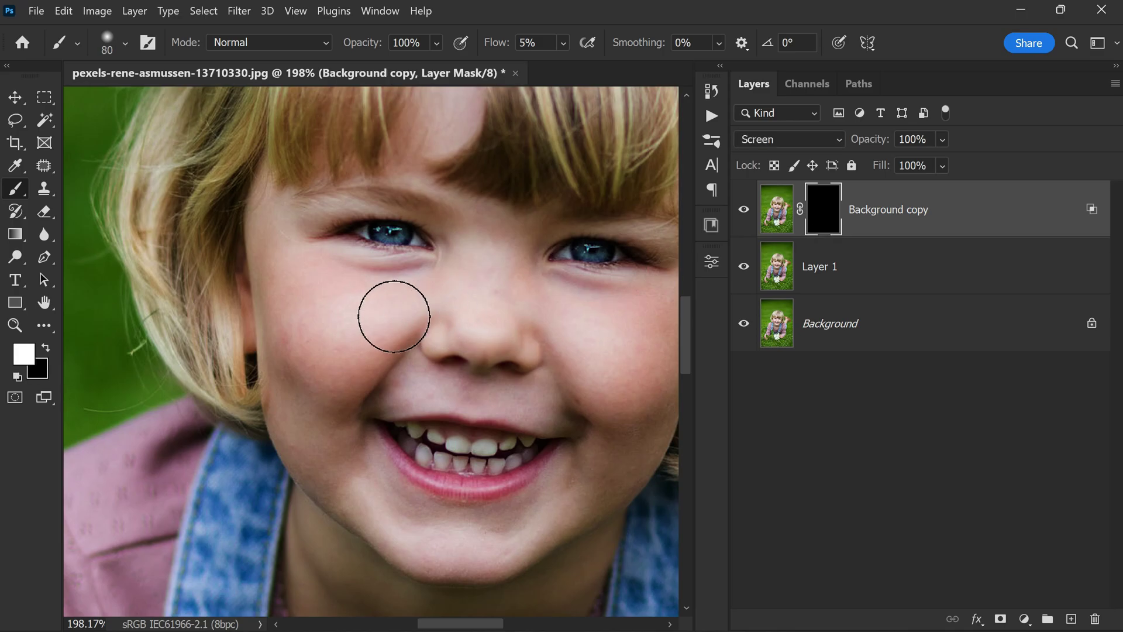
{"action": "mouse_move", "coordinate": [300, 394]}
{"action": "left_mouse_down"}
{"action": "mouse_move", "coordinate": [305, 427]}
{"action": "mouse_move", "coordinate": [266, 225]}
{"action": "mouse_move", "coordinate": [267, 206]}
{"action": "mouse_move", "coordinate": [282, 243]}
{"action": "mouse_move", "coordinate": [268, 220]}
{"action": "mouse_move", "coordinate": [278, 200]}
{"action": "mouse_move", "coordinate": [323, 293]}
{"action": "mouse_move", "coordinate": [365, 278]}
{"action": "mouse_move", "coordinate": [347, 269]}
{"action": "mouse_move", "coordinate": [379, 302]}
{"action": "mouse_move", "coordinate": [346, 401]}
{"action": "mouse_move", "coordinate": [343, 482]}
{"action": "mouse_move", "coordinate": [369, 489]}
{"action": "mouse_move", "coordinate": [361, 458]}
{"action": "mouse_move", "coordinate": [418, 535]}
{"action": "mouse_move", "coordinate": [488, 528]}
{"action": "mouse_move", "coordinate": [533, 493]}
{"action": "mouse_move", "coordinate": [559, 494]}
{"action": "mouse_move", "coordinate": [649, 414]}
{"action": "left_mouse_up"}
{"action": "scroll", "coordinate": [371, 359], "scroll_direction": "down", "scroll_amount": 4}
{"action": "scroll", "coordinate": [522, 370], "scroll_direction": "up", "scroll_amount": 3}
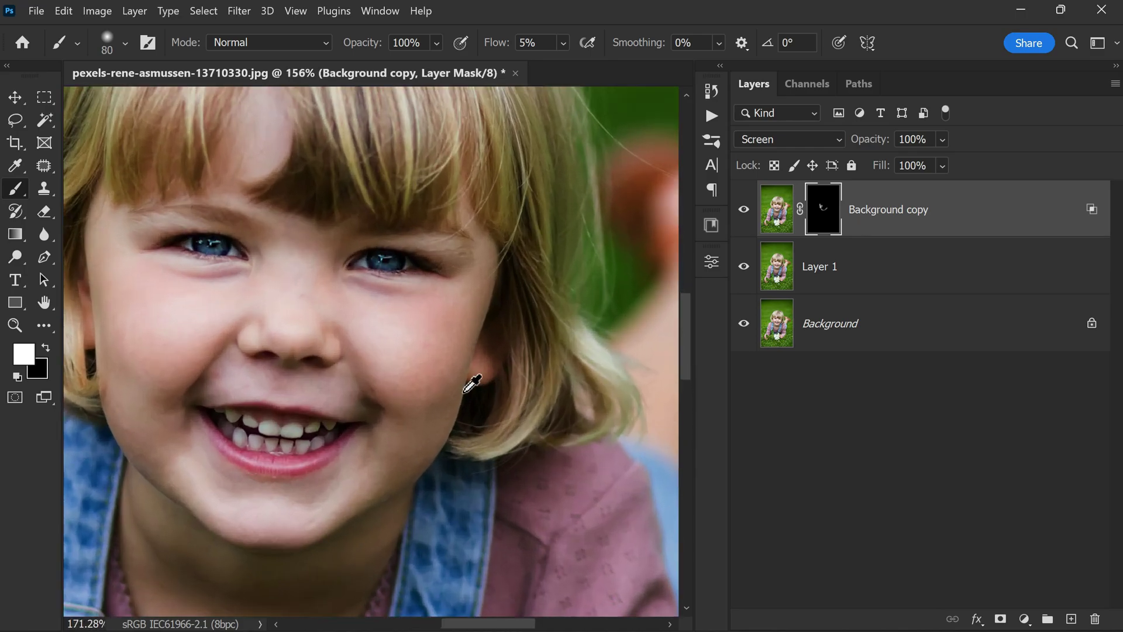
{"action": "mouse_move", "coordinate": [396, 359]}
{"action": "left_mouse_down"}
{"action": "mouse_move", "coordinate": [391, 325]}
{"action": "mouse_move", "coordinate": [461, 319]}
{"action": "left_mouse_up"}
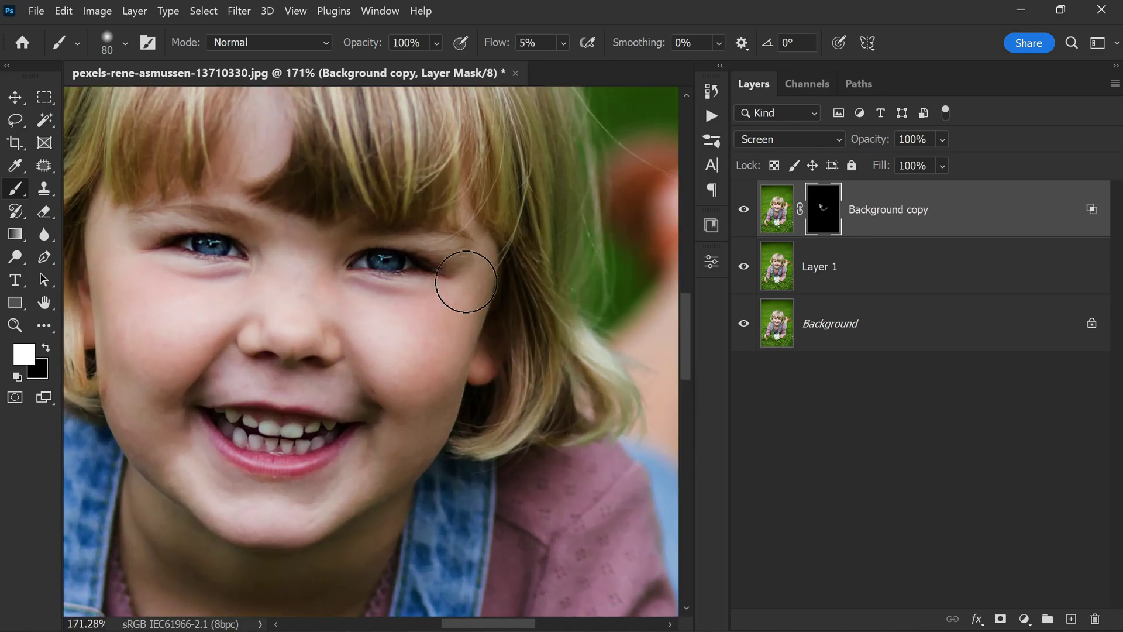
{"action": "left_click_drag", "start_coordinate": [412, 411], "coordinate": [473, 377]}
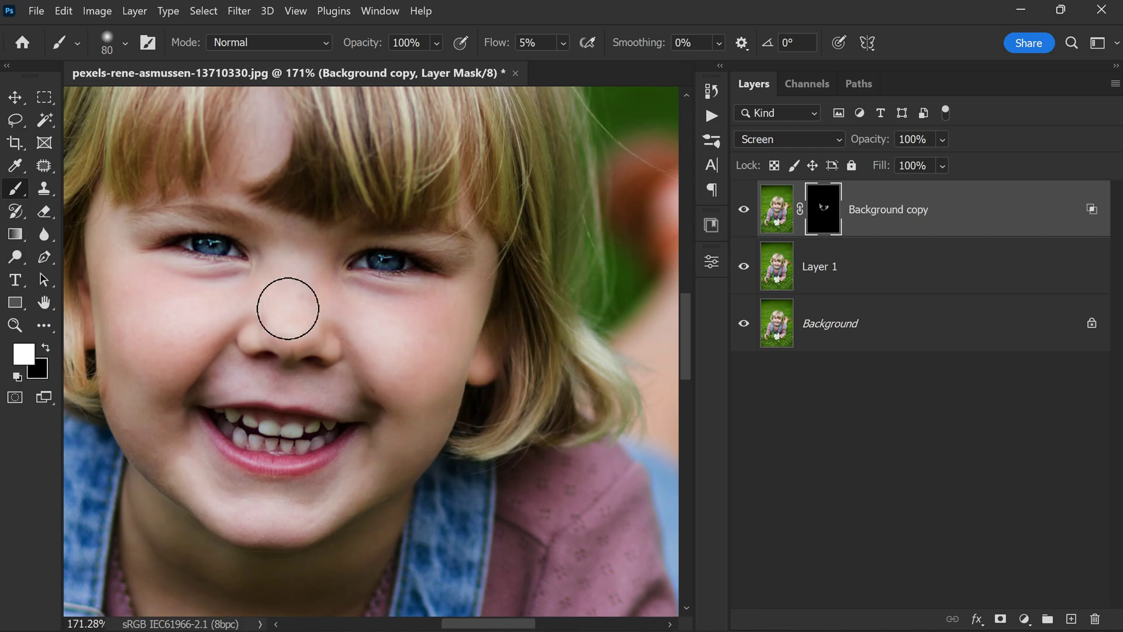
{"action": "left_click_drag", "start_coordinate": [263, 331], "coordinate": [194, 374]}
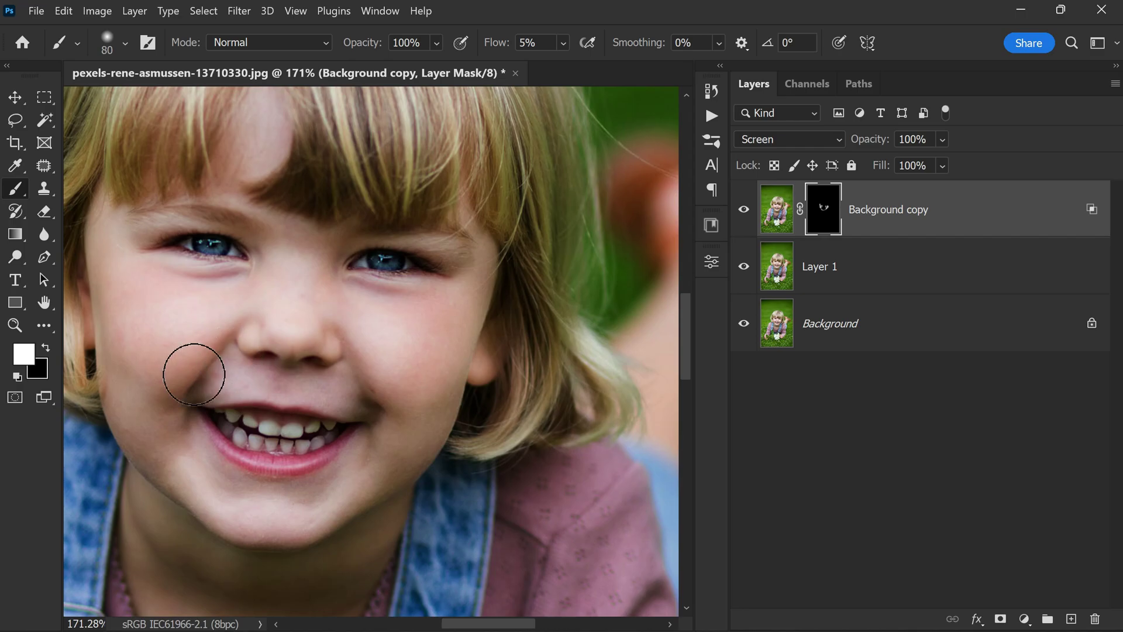
{"action": "left_click_drag", "start_coordinate": [359, 373], "coordinate": [385, 381]}
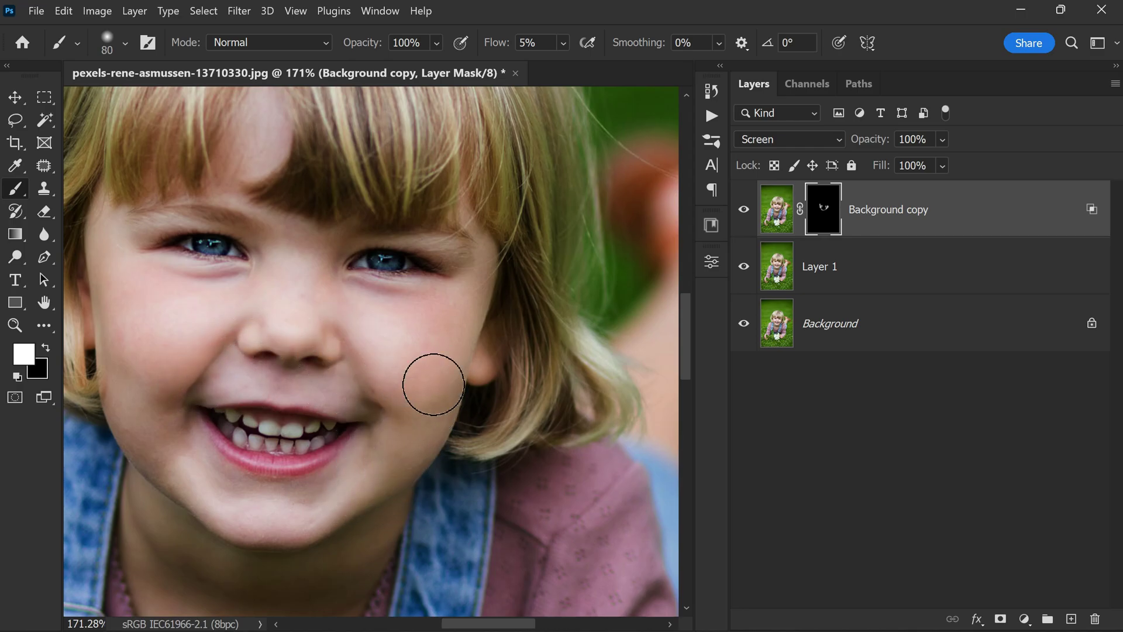
{"action": "scroll", "coordinate": [501, 293], "scroll_direction": "down", "scroll_amount": 3}
{"action": "scroll", "coordinate": [283, 421], "scroll_direction": "up", "scroll_amount": 4}
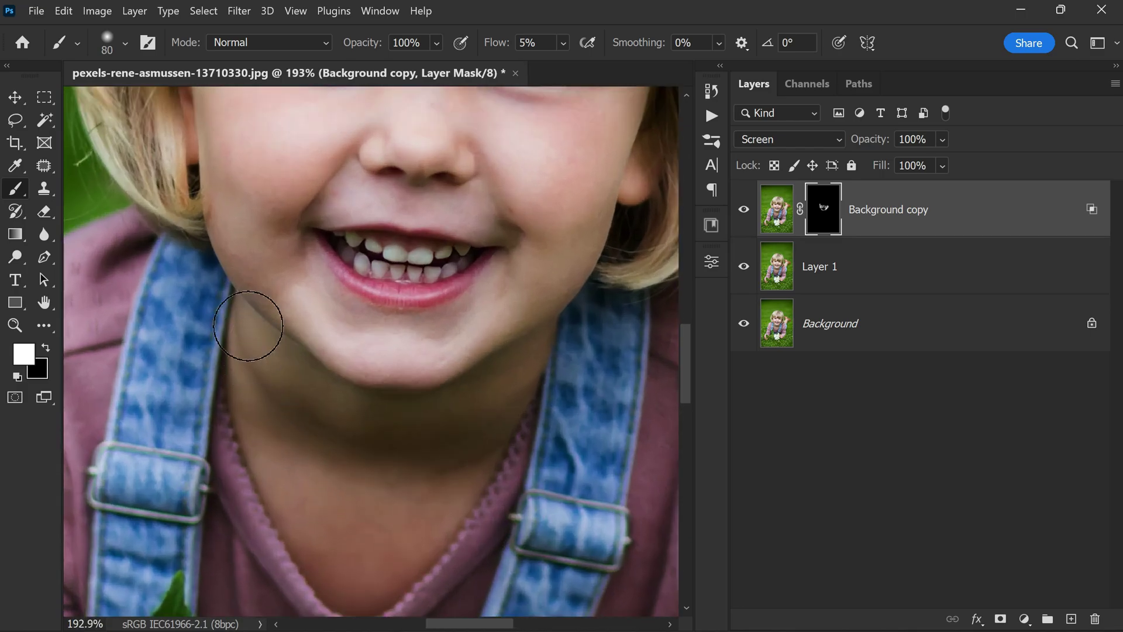
Paint white on the mask from the jaw down across the neck
{"action": "mouse_move", "coordinate": [248, 326]}
{"action": "left_mouse_down"}
{"action": "mouse_move", "coordinate": [280, 477]}
{"action": "mouse_move", "coordinate": [327, 553]}
{"action": "left_mouse_up"}
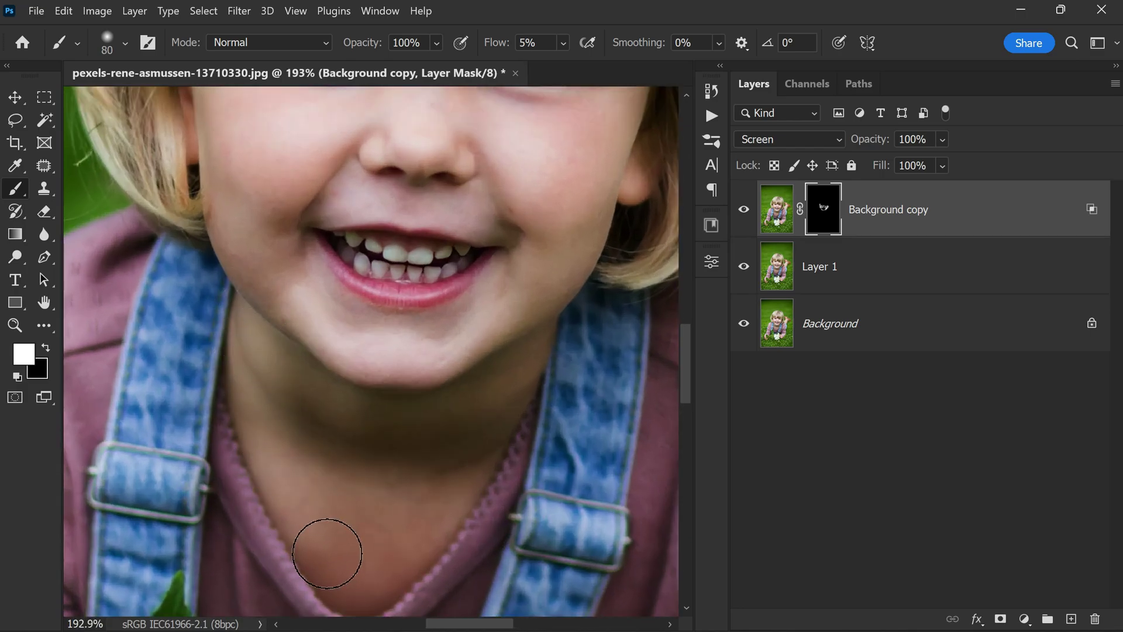
{"action": "scroll", "coordinate": [363, 401], "scroll_direction": "down", "scroll_amount": 5}
{"action": "scroll", "coordinate": [363, 414], "scroll_direction": "up", "scroll_amount": 3}
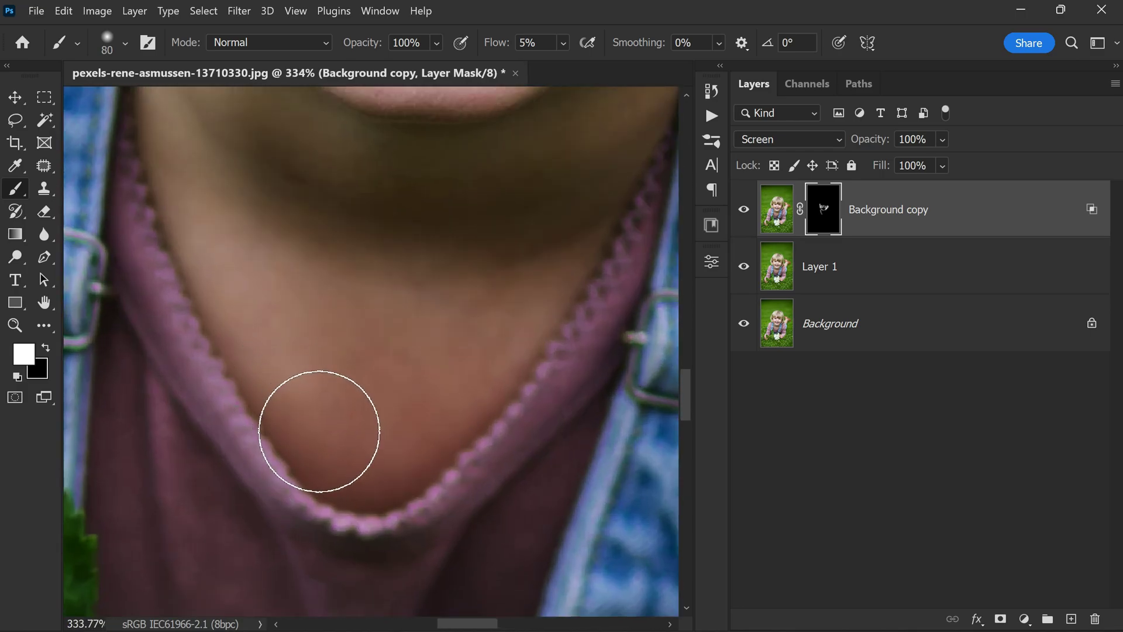
{"action": "mouse_move", "coordinate": [320, 431]}
{"action": "left_mouse_down"}
{"action": "mouse_move", "coordinate": [374, 430]}
{"action": "mouse_move", "coordinate": [315, 423]}
{"action": "mouse_move", "coordinate": [318, 434]}
{"action": "mouse_move", "coordinate": [398, 395]}
{"action": "mouse_move", "coordinate": [436, 393]}
{"action": "mouse_move", "coordinate": [365, 475]}
{"action": "mouse_move", "coordinate": [449, 389]}
{"action": "mouse_move", "coordinate": [368, 399]}
{"action": "mouse_move", "coordinate": [391, 351]}
{"action": "mouse_move", "coordinate": [323, 301]}
{"action": "mouse_move", "coordinate": [322, 263]}
{"action": "mouse_move", "coordinate": [538, 209]}
{"action": "mouse_move", "coordinate": [576, 224]}
{"action": "mouse_move", "coordinate": [555, 251]}
{"action": "mouse_move", "coordinate": [553, 277]}
{"action": "mouse_move", "coordinate": [461, 250]}
{"action": "mouse_move", "coordinate": [379, 264]}
{"action": "mouse_move", "coordinate": [314, 248]}
{"action": "mouse_move", "coordinate": [296, 198]}
{"action": "mouse_move", "coordinate": [367, 231]}
{"action": "mouse_move", "coordinate": [505, 238]}
{"action": "mouse_move", "coordinate": [561, 197]}
{"action": "mouse_move", "coordinate": [582, 160]}
{"action": "mouse_move", "coordinate": [541, 235]}
{"action": "mouse_move", "coordinate": [370, 352]}
{"action": "mouse_move", "coordinate": [513, 258]}
{"action": "mouse_move", "coordinate": [561, 147]}
{"action": "mouse_move", "coordinate": [498, 291]}
{"action": "mouse_move", "coordinate": [460, 311]}
{"action": "mouse_move", "coordinate": [366, 239]}
{"action": "mouse_move", "coordinate": [432, 205]}
{"action": "mouse_move", "coordinate": [262, 207]}
{"action": "mouse_move", "coordinate": [226, 194]}
{"action": "mouse_move", "coordinate": [283, 303]}
{"action": "mouse_move", "coordinate": [323, 340]}
{"action": "mouse_move", "coordinate": [319, 307]}
{"action": "mouse_move", "coordinate": [427, 270]}
{"action": "mouse_move", "coordinate": [449, 303]}
{"action": "mouse_move", "coordinate": [490, 268]}
{"action": "mouse_move", "coordinate": [481, 286]}
{"action": "mouse_move", "coordinate": [495, 287]}
{"action": "mouse_move", "coordinate": [341, 280]}
{"action": "mouse_move", "coordinate": [342, 245]}
{"action": "mouse_move", "coordinate": [372, 318]}
{"action": "mouse_move", "coordinate": [447, 285]}
{"action": "mouse_move", "coordinate": [470, 311]}
{"action": "mouse_move", "coordinate": [359, 423]}
{"action": "mouse_move", "coordinate": [385, 421]}
{"action": "mouse_move", "coordinate": [426, 373]}
{"action": "mouse_move", "coordinate": [212, 263]}
{"action": "mouse_move", "coordinate": [168, 157]}
{"action": "mouse_move", "coordinate": [198, 290]}
{"action": "mouse_move", "coordinate": [287, 469]}
{"action": "left_mouse_up"}
{"action": "scroll", "coordinate": [341, 384], "scroll_direction": "down", "scroll_amount": 4}
{"action": "scroll", "coordinate": [399, 342], "scroll_direction": "up", "scroll_amount": 2}
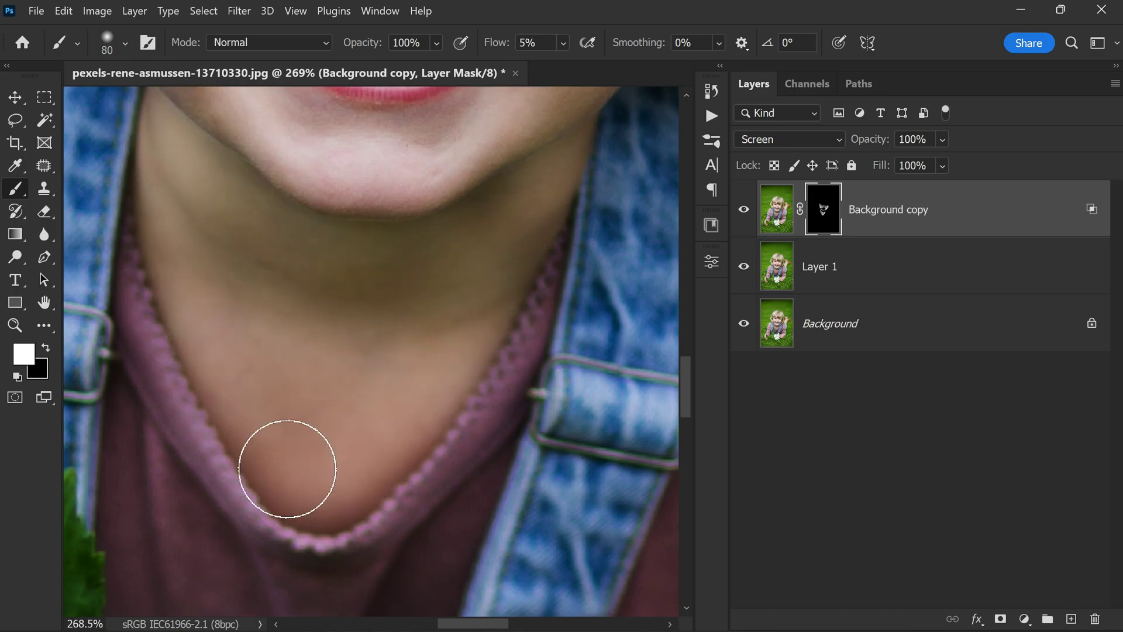
{"action": "scroll", "coordinate": [431, 371], "scroll_direction": "down", "scroll_amount": 6}
{"action": "scroll", "coordinate": [484, 275], "scroll_direction": "up", "scroll_amount": 1}
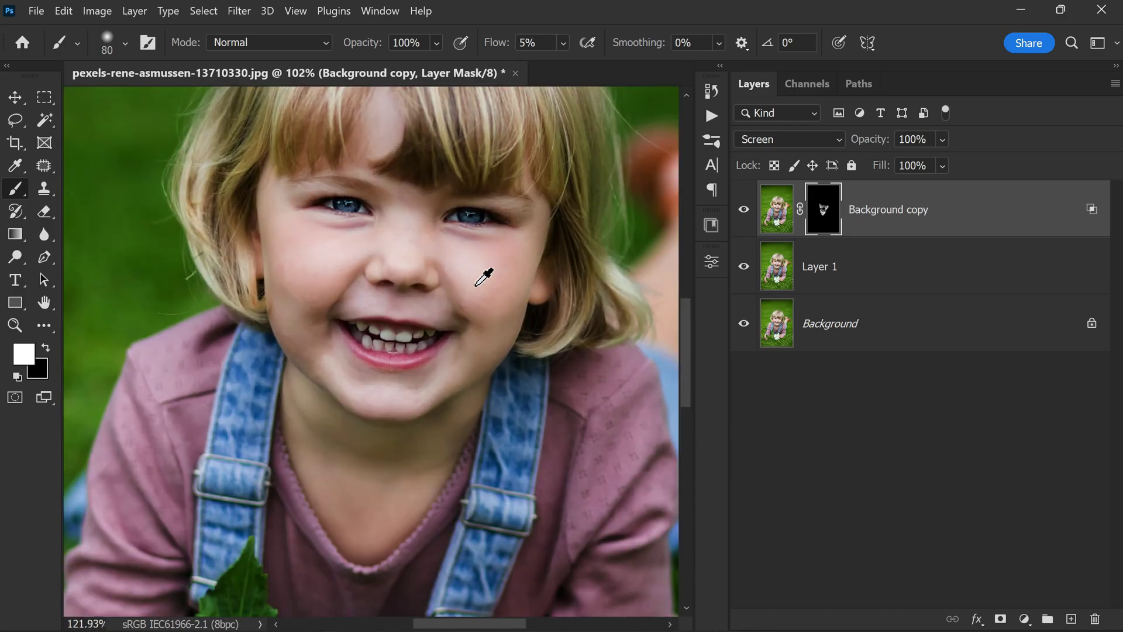
{"action": "scroll", "coordinate": [485, 275], "scroll_direction": "up", "scroll_amount": 2}
{"action": "scroll", "coordinate": [290, 296], "scroll_direction": "up", "scroll_amount": 2}
{"action": "scroll", "coordinate": [321, 301], "scroll_direction": "up", "scroll_amount": 2}
{"action": "scroll", "coordinate": [503, 299], "scroll_direction": "down", "scroll_amount": 1}
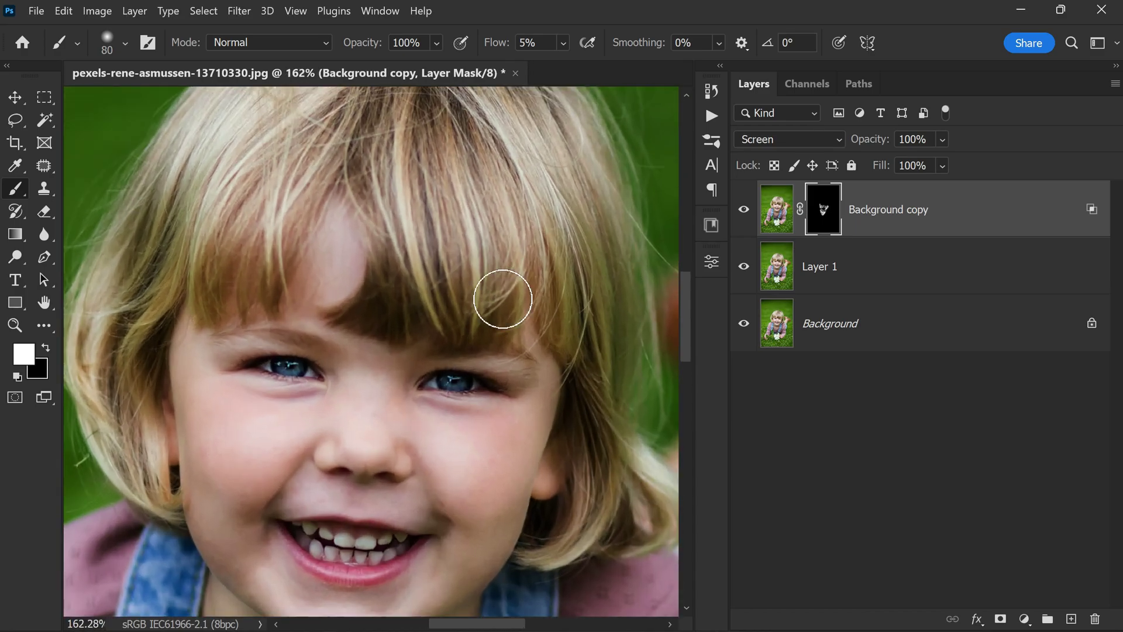
Lighten the bangs, the left-side hair and the strands on top of the head
{"action": "mouse_move", "coordinate": [393, 292]}
{"action": "left_mouse_down"}
{"action": "mouse_move", "coordinate": [433, 283]}
{"action": "mouse_move", "coordinate": [464, 237]}
{"action": "mouse_move", "coordinate": [475, 257]}
{"action": "mouse_move", "coordinate": [510, 134]}
{"action": "mouse_move", "coordinate": [603, 305]}
{"action": "mouse_move", "coordinate": [601, 484]}
{"action": "mouse_move", "coordinate": [554, 555]}
{"action": "left_mouse_up"}
{"action": "scroll", "coordinate": [334, 381], "scroll_direction": "down", "scroll_amount": 2}
{"action": "scroll", "coordinate": [301, 409], "scroll_direction": "up", "scroll_amount": 1}
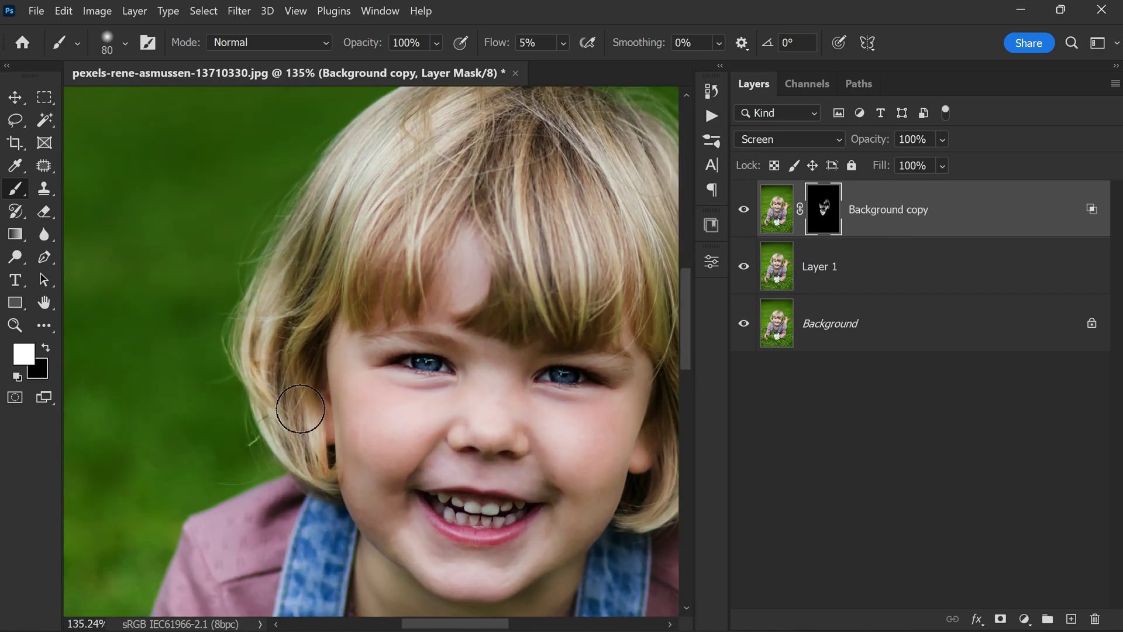
{"action": "mouse_move", "coordinate": [301, 409]}
{"action": "left_mouse_down"}
{"action": "mouse_move", "coordinate": [306, 426]}
{"action": "mouse_move", "coordinate": [268, 349]}
{"action": "mouse_move", "coordinate": [280, 306]}
{"action": "mouse_move", "coordinate": [343, 241]}
{"action": "left_mouse_up"}
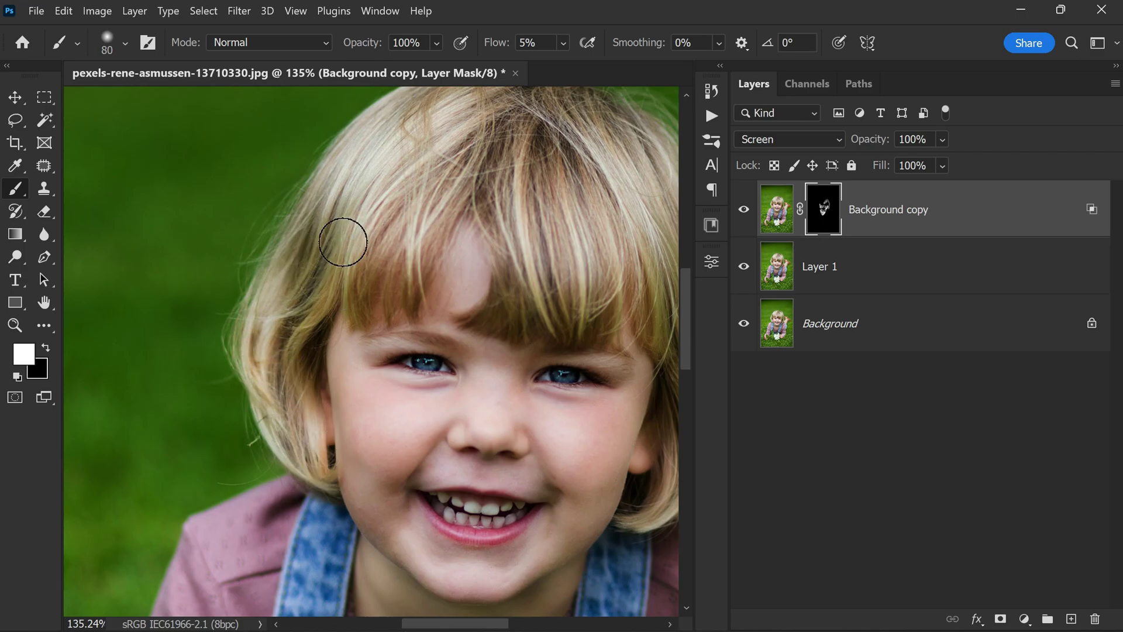
{"action": "left_click_drag", "start_coordinate": [451, 133], "coordinate": [439, 256]}
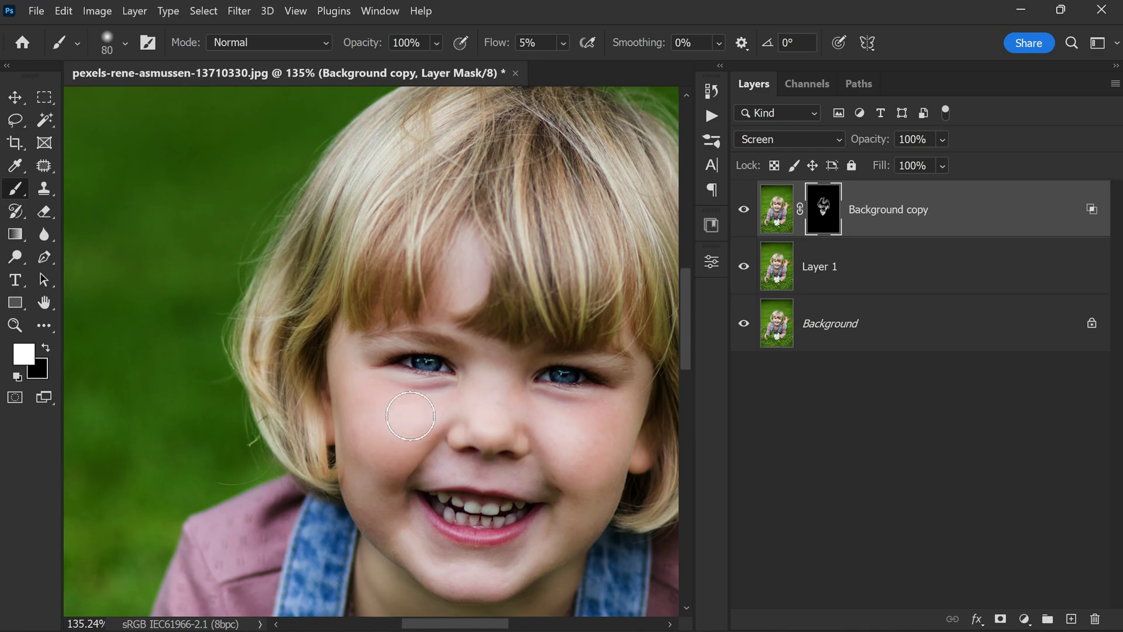
{"action": "scroll", "coordinate": [527, 362], "scroll_direction": "down", "scroll_amount": 2}
Shrink the brush and paint white on the mask over the left iris
{"action": "scroll", "coordinate": [546, 371], "scroll_direction": "up", "scroll_amount": 5}
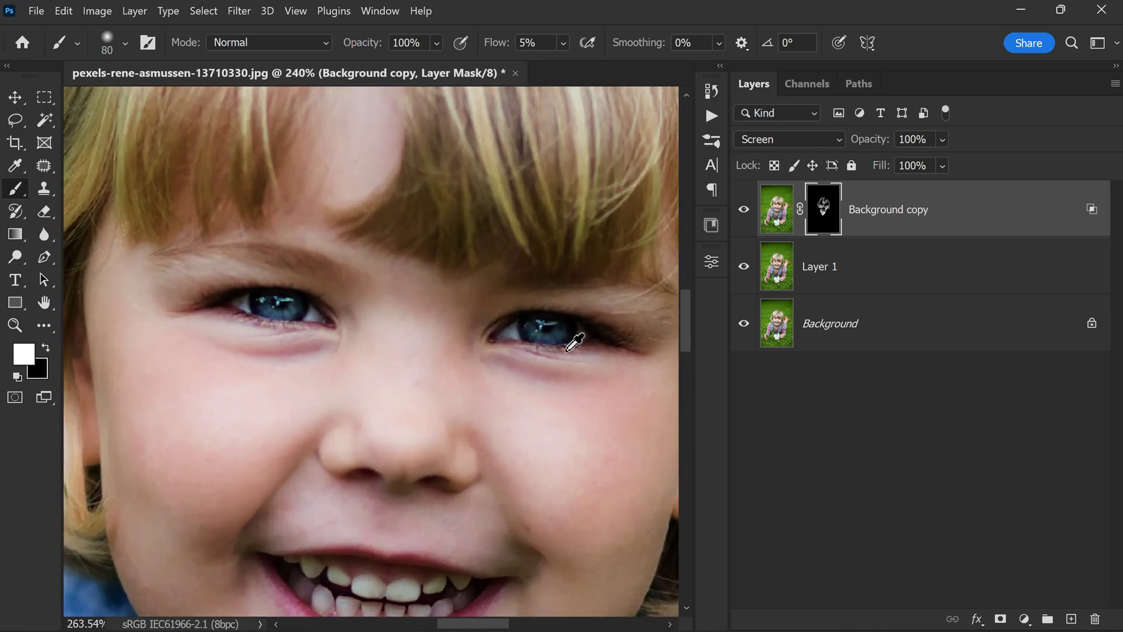
{"action": "key", "text": "bracketleft"}
{"action": "key", "text": "bracketleft"}
{"action": "key", "text": "bracketleft"}
{"action": "key", "text": "bracketleft"}
{"action": "key", "text": "bracketleft"}
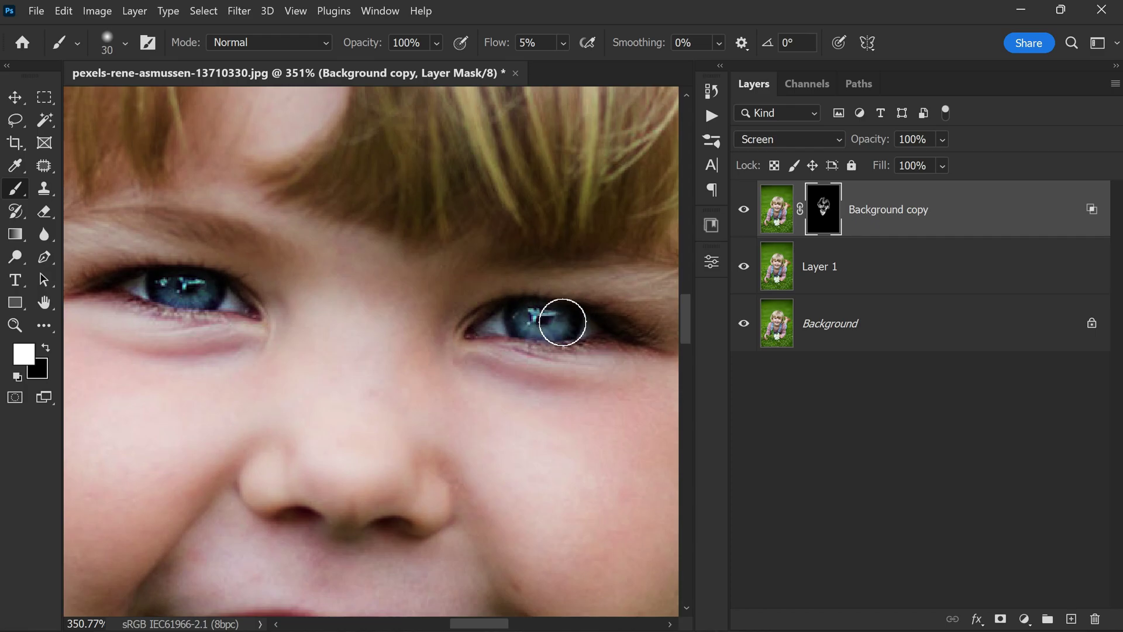
{"action": "scroll", "coordinate": [673, 337], "scroll_direction": "down", "scroll_amount": 3}
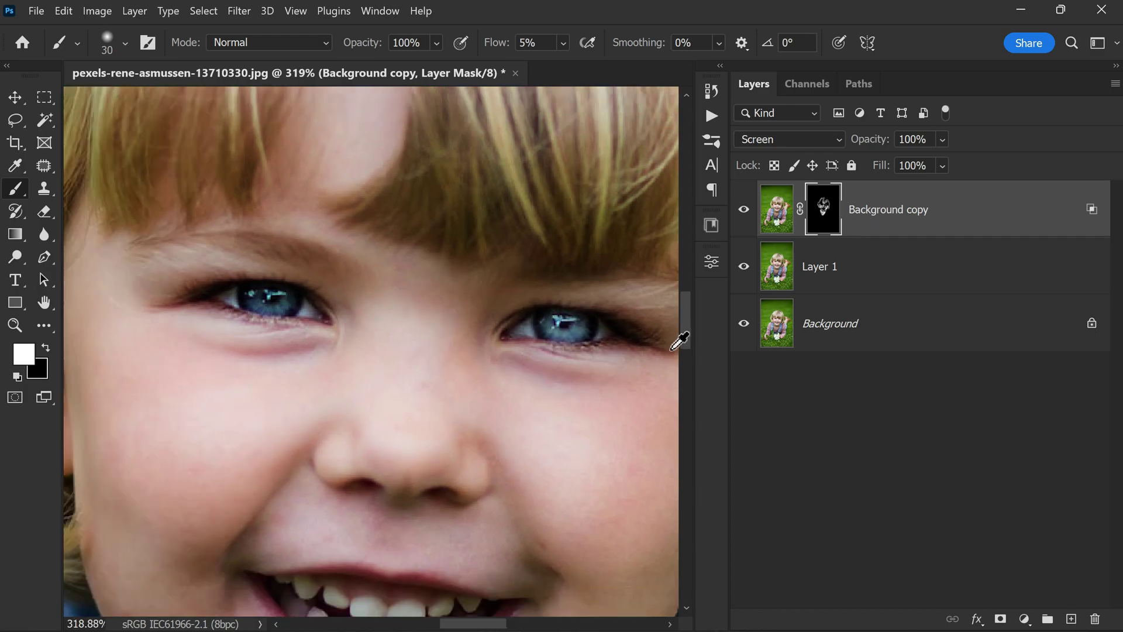
{"action": "scroll", "coordinate": [193, 293], "scroll_direction": "up", "scroll_amount": 4}
{"action": "mouse_move", "coordinate": [227, 286]}
{"action": "left_mouse_down"}
{"action": "mouse_move", "coordinate": [207, 310]}
{"action": "mouse_move", "coordinate": [207, 289]}
{"action": "mouse_move", "coordinate": [227, 292]}
{"action": "mouse_move", "coordinate": [226, 304]}
{"action": "mouse_move", "coordinate": [195, 295]}
{"action": "mouse_move", "coordinate": [230, 302]}
{"action": "left_mouse_up"}
Zoom in and out to inspect the brightened eyes and surrounding skin
{"action": "scroll", "coordinate": [268, 228], "scroll_direction": "down", "scroll_amount": 5}
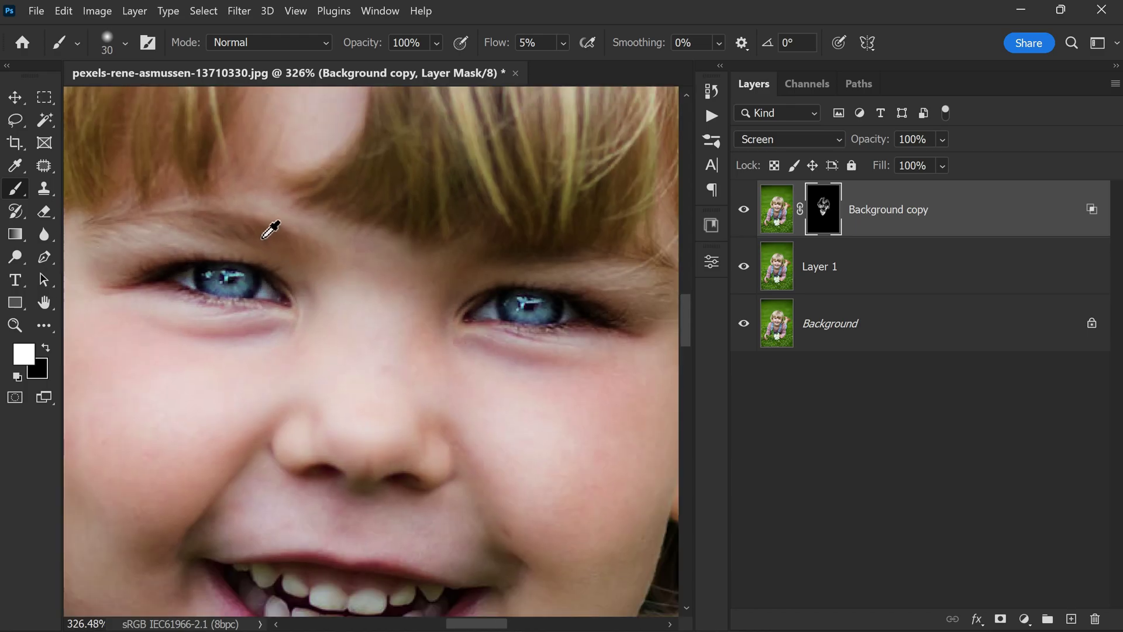
{"action": "scroll", "coordinate": [353, 398], "scroll_direction": "up", "scroll_amount": 2}
{"action": "scroll", "coordinate": [353, 398], "scroll_direction": "down", "scroll_amount": 4}
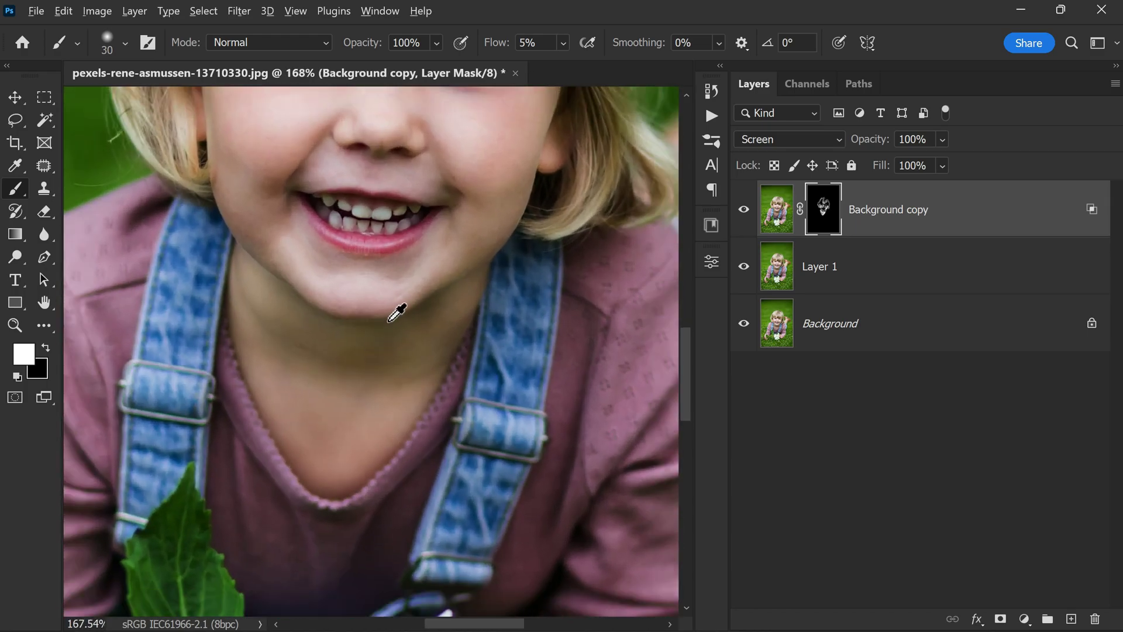
{"action": "scroll", "coordinate": [358, 181], "scroll_direction": "up", "scroll_amount": 3}
{"action": "scroll", "coordinate": [358, 181], "scroll_direction": "up", "scroll_amount": 5}
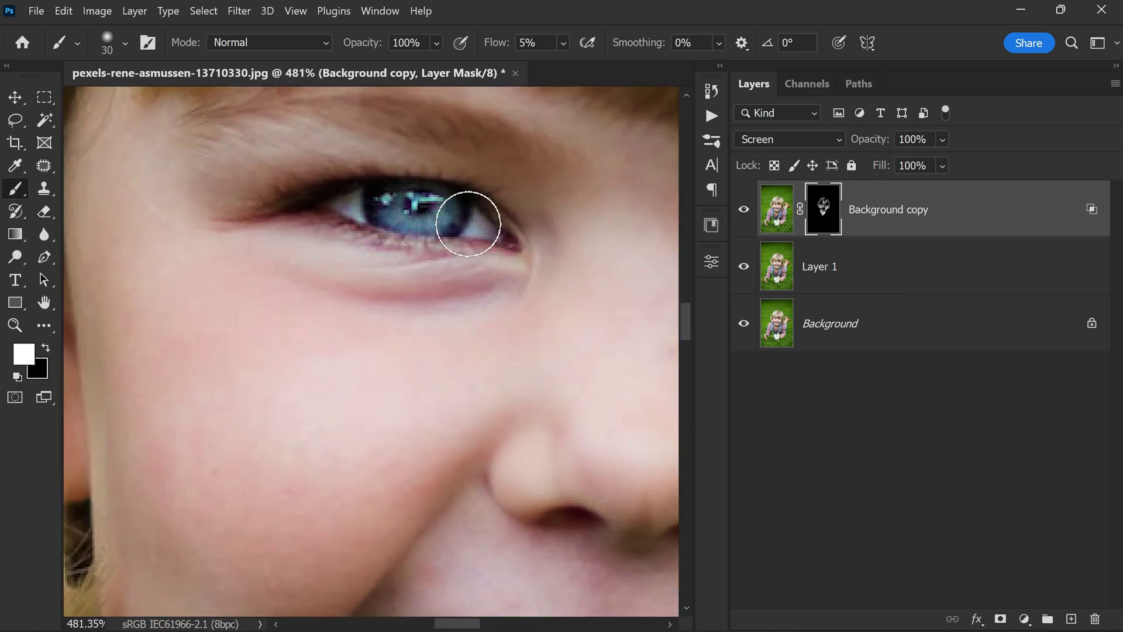
{"action": "scroll", "coordinate": [260, 191], "scroll_direction": "down", "scroll_amount": 4}
{"action": "scroll", "coordinate": [401, 246], "scroll_direction": "up", "scroll_amount": 3}
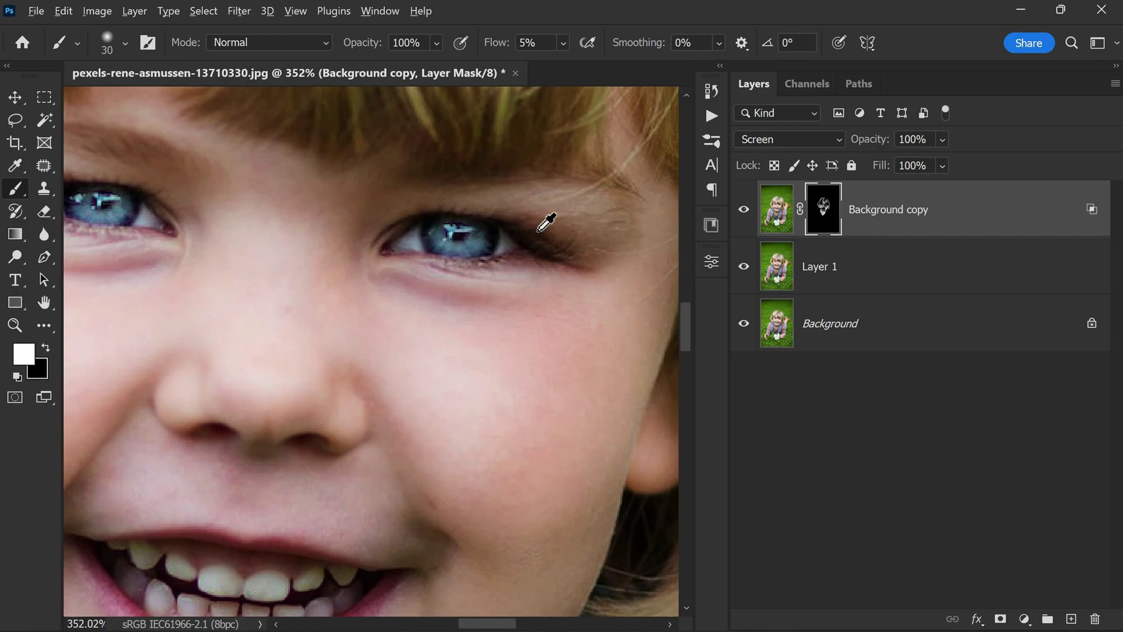
{"action": "scroll", "coordinate": [547, 221], "scroll_direction": "down", "scroll_amount": 4}
{"action": "scroll", "coordinate": [546, 262], "scroll_direction": "up", "scroll_amount": 2}
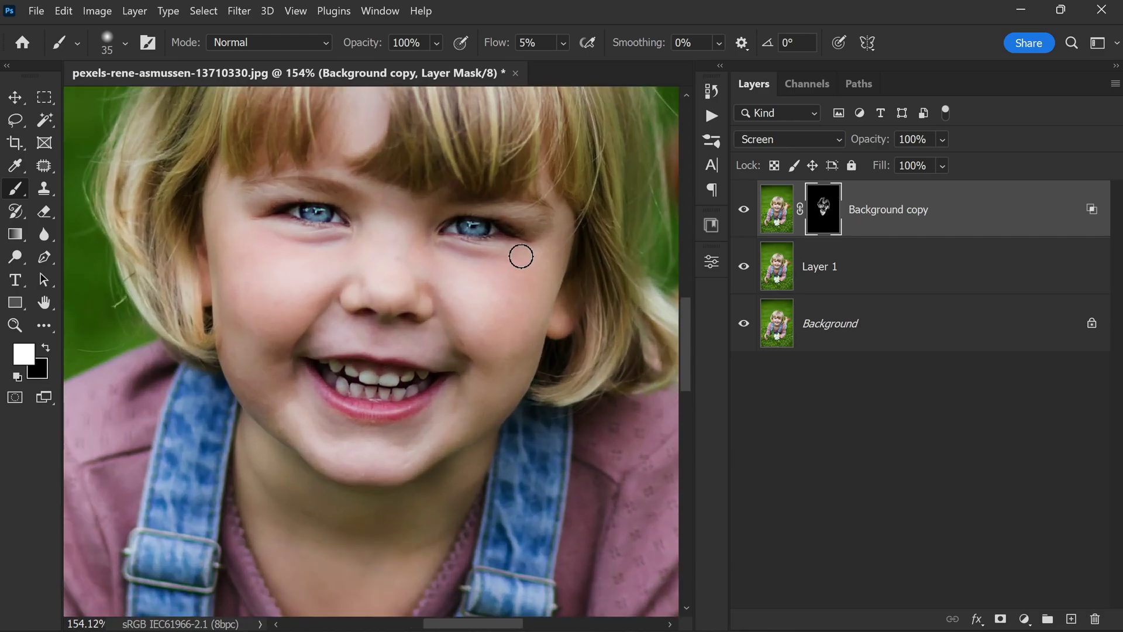
{"action": "scroll", "coordinate": [523, 234], "scroll_direction": "up", "scroll_amount": 2}
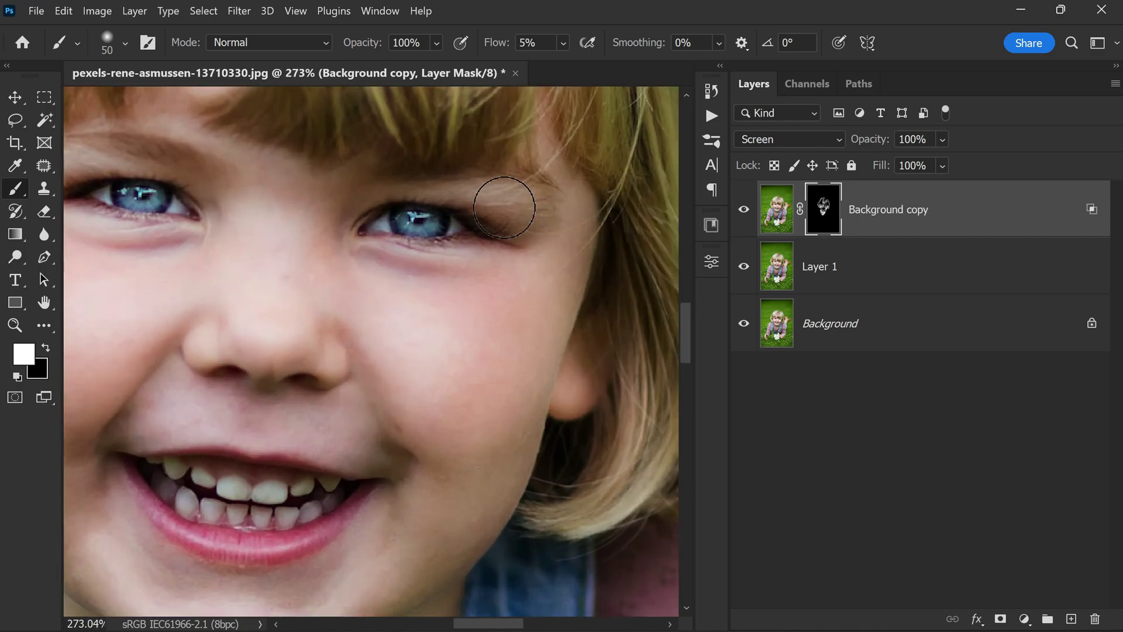
{"action": "scroll", "coordinate": [296, 178], "scroll_direction": "down", "scroll_amount": 2}
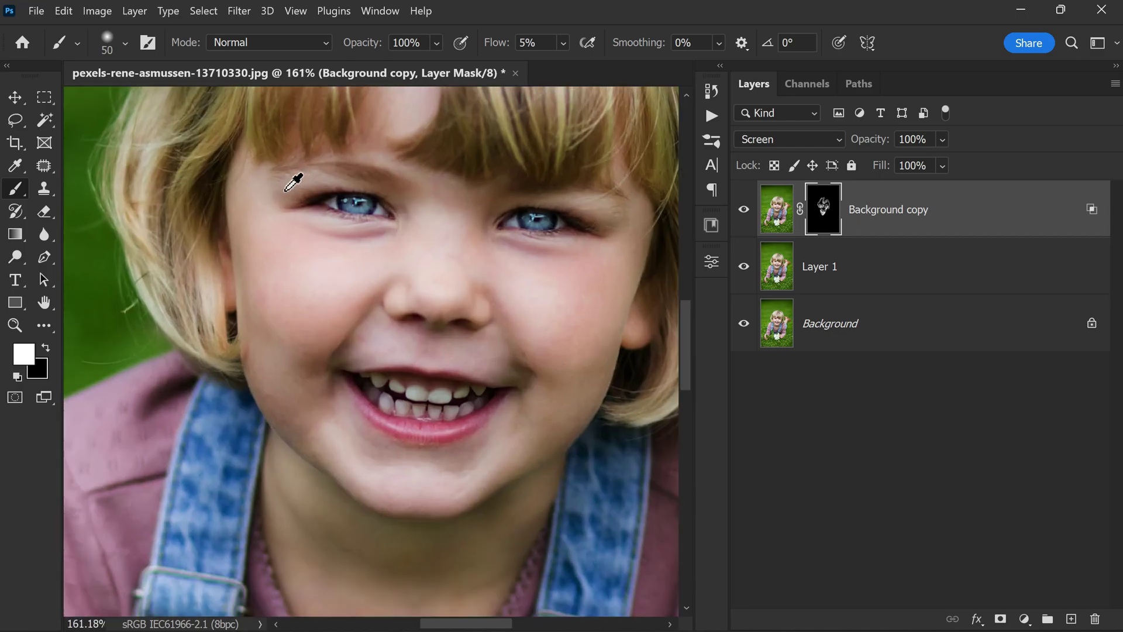
{"action": "scroll", "coordinate": [298, 180], "scroll_direction": "up", "scroll_amount": 3}
{"action": "scroll", "coordinate": [439, 100], "scroll_direction": "down", "scroll_amount": 2}
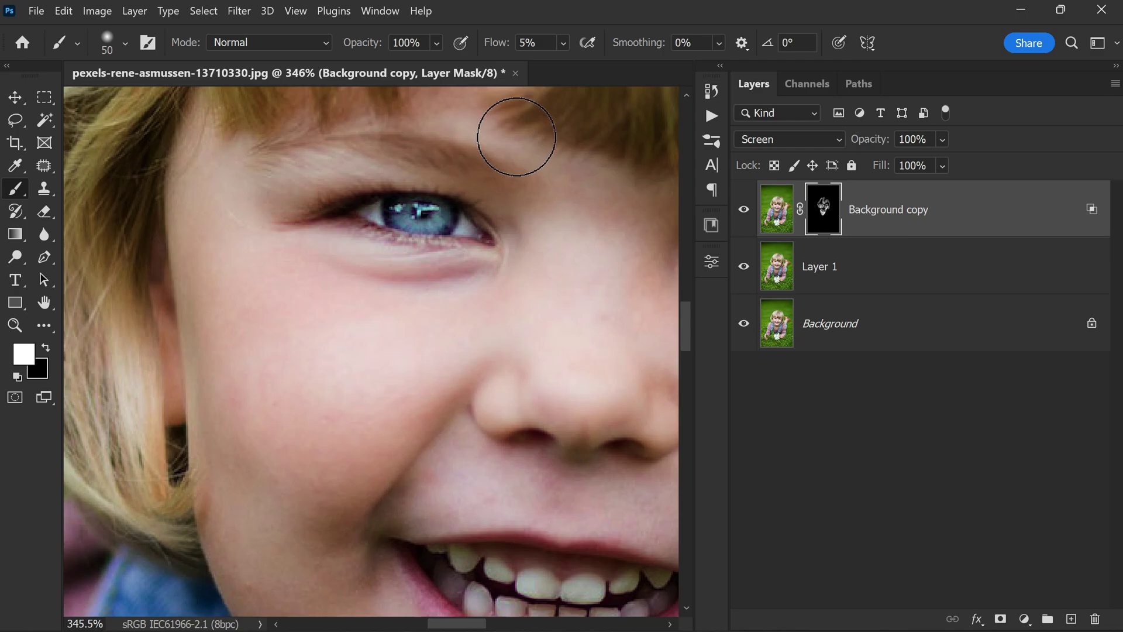
{"action": "scroll", "coordinate": [431, 113], "scroll_direction": "down", "scroll_amount": 4}
{"action": "scroll", "coordinate": [387, 333], "scroll_direction": "down", "scroll_amount": 1}
Paint white over the knuckles, finger, fingertip crease and the skin around the hand
{"action": "scroll", "coordinate": [447, 374], "scroll_direction": "up", "scroll_amount": 4}
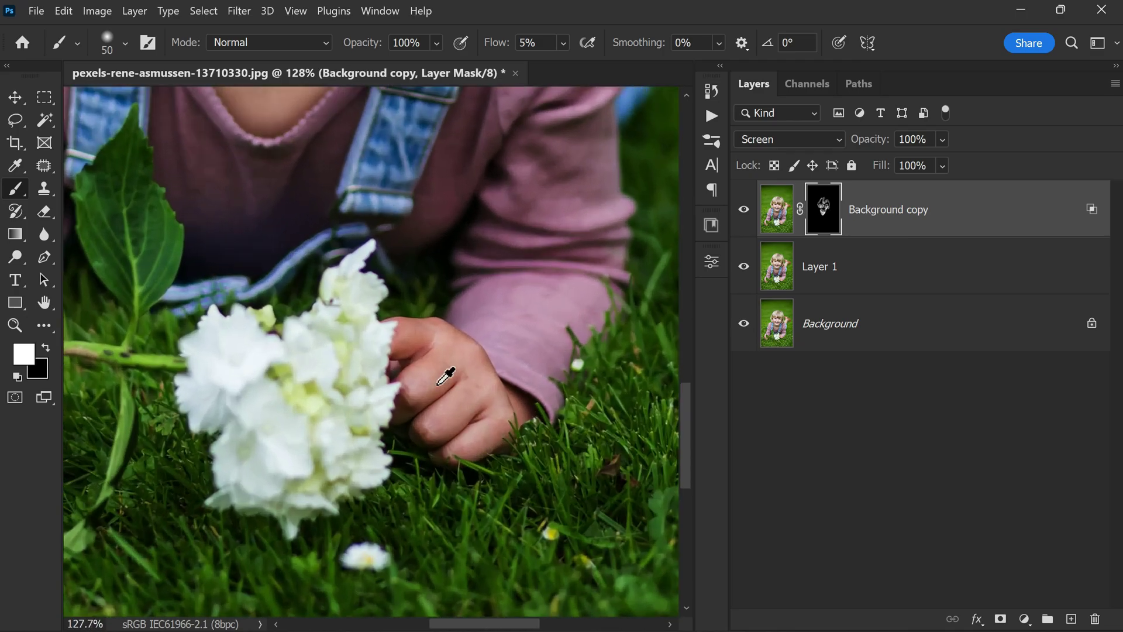
{"action": "mouse_move", "coordinate": [398, 416]}
{"action": "left_mouse_down"}
{"action": "mouse_move", "coordinate": [534, 468]}
{"action": "mouse_move", "coordinate": [569, 441]}
{"action": "mouse_move", "coordinate": [625, 432]}
{"action": "mouse_move", "coordinate": [589, 451]}
{"action": "mouse_move", "coordinate": [574, 441]}
{"action": "left_mouse_up"}
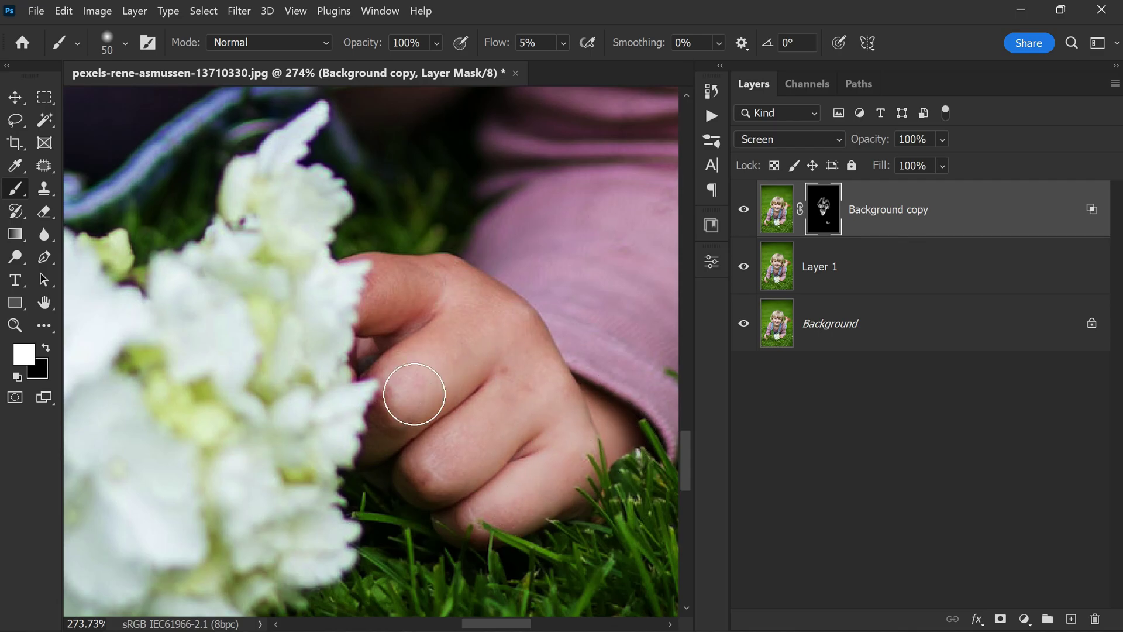
{"action": "mouse_move", "coordinate": [414, 393]}
{"action": "left_mouse_down"}
{"action": "mouse_move", "coordinate": [381, 297]}
{"action": "mouse_move", "coordinate": [521, 294]}
{"action": "left_mouse_up"}
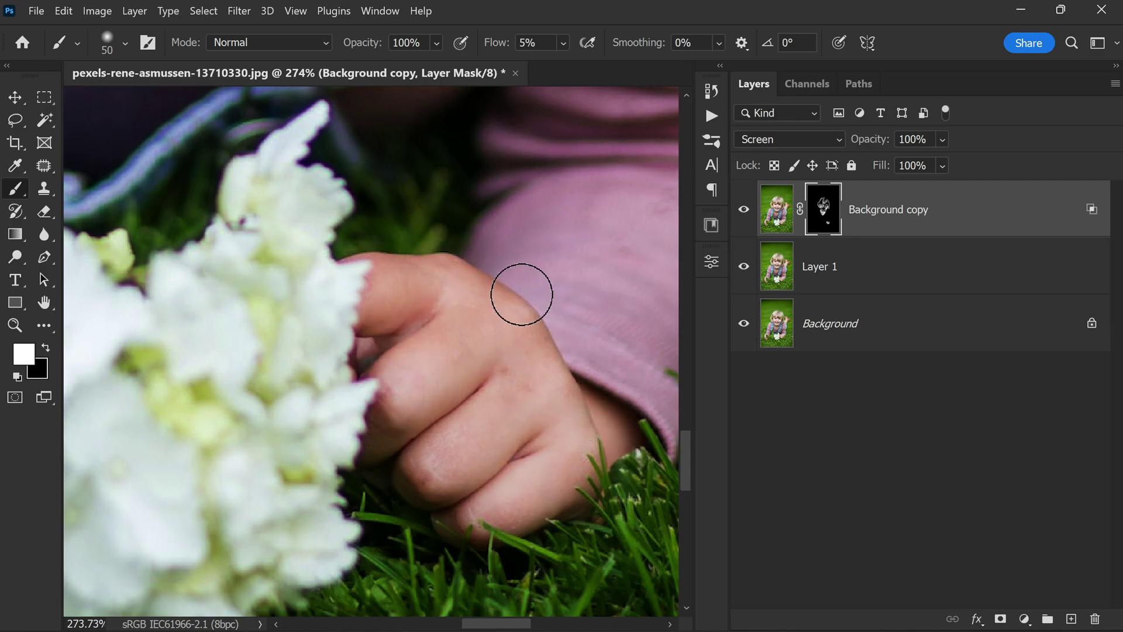
{"action": "mouse_move", "coordinate": [465, 334]}
{"action": "left_mouse_down"}
{"action": "mouse_move", "coordinate": [429, 321]}
{"action": "mouse_move", "coordinate": [399, 329]}
{"action": "left_mouse_up"}
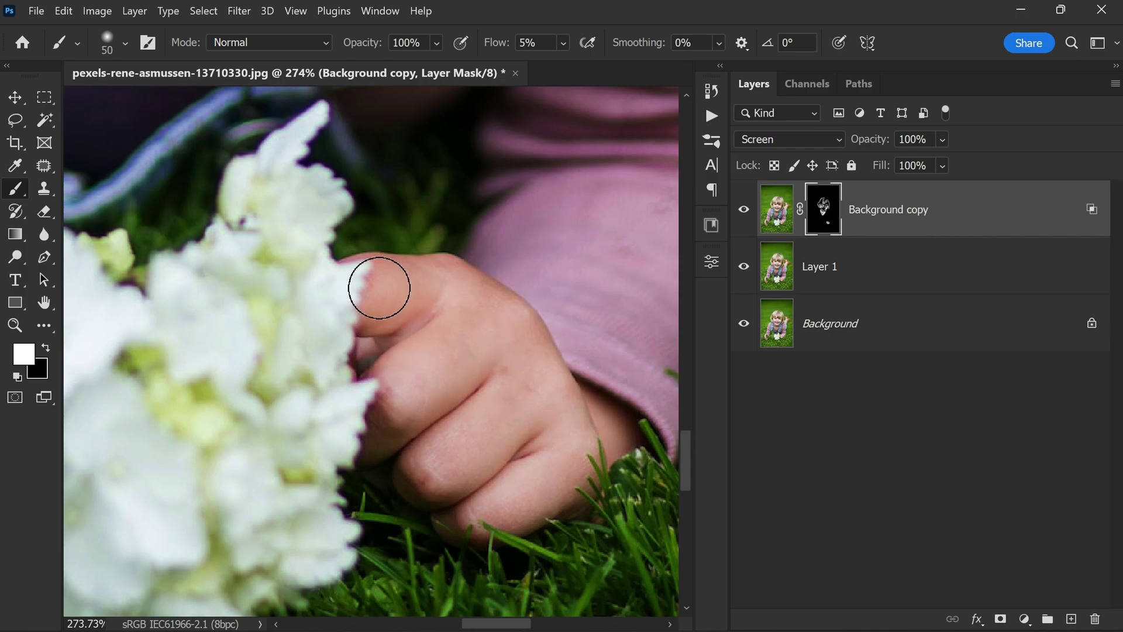
{"action": "mouse_move", "coordinate": [364, 290]}
{"action": "left_mouse_down"}
{"action": "mouse_move", "coordinate": [454, 271]}
{"action": "mouse_move", "coordinate": [579, 394]}
{"action": "mouse_move", "coordinate": [391, 401]}
{"action": "mouse_move", "coordinate": [567, 460]}
{"action": "left_mouse_up"}
Fit the photo in view and brighten the edge of the other hand
{"action": "key", "text": "ctrl+0"}
{"action": "scroll", "coordinate": [296, 431], "scroll_direction": "up", "scroll_amount": 8}
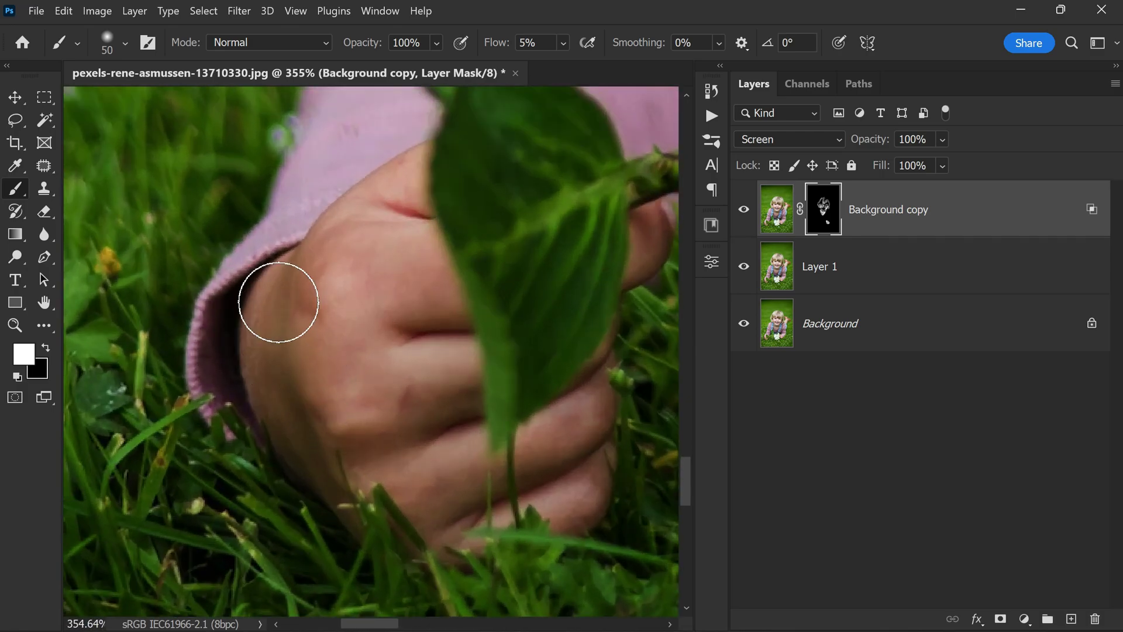
{"action": "mouse_move", "coordinate": [284, 410]}
{"action": "left_mouse_down"}
{"action": "mouse_move", "coordinate": [309, 409]}
{"action": "mouse_move", "coordinate": [272, 300]}
{"action": "mouse_move", "coordinate": [269, 379]}
{"action": "mouse_move", "coordinate": [290, 300]}
{"action": "mouse_move", "coordinate": [400, 199]}
{"action": "mouse_move", "coordinate": [375, 210]}
{"action": "mouse_move", "coordinate": [341, 323]}
{"action": "mouse_move", "coordinate": [420, 300]}
{"action": "mouse_move", "coordinate": [443, 330]}
{"action": "mouse_move", "coordinate": [435, 514]}
{"action": "mouse_move", "coordinate": [320, 426]}
{"action": "mouse_move", "coordinate": [282, 389]}
{"action": "mouse_move", "coordinate": [266, 348]}
{"action": "mouse_move", "coordinate": [323, 265]}
{"action": "mouse_move", "coordinate": [464, 508]}
{"action": "mouse_move", "coordinate": [455, 426]}
{"action": "mouse_move", "coordinate": [399, 367]}
{"action": "mouse_move", "coordinate": [409, 406]}
{"action": "mouse_move", "coordinate": [338, 272]}
{"action": "mouse_move", "coordinate": [405, 258]}
{"action": "mouse_move", "coordinate": [409, 181]}
{"action": "mouse_move", "coordinate": [508, 398]}
{"action": "mouse_move", "coordinate": [561, 439]}
{"action": "mouse_move", "coordinate": [559, 420]}
{"action": "mouse_move", "coordinate": [578, 476]}
{"action": "mouse_move", "coordinate": [563, 479]}
{"action": "mouse_move", "coordinate": [583, 378]}
{"action": "mouse_move", "coordinate": [572, 493]}
{"action": "mouse_move", "coordinate": [574, 383]}
{"action": "mouse_move", "coordinate": [458, 420]}
{"action": "mouse_move", "coordinate": [450, 518]}
{"action": "mouse_move", "coordinate": [369, 431]}
{"action": "mouse_move", "coordinate": [272, 397]}
{"action": "mouse_move", "coordinate": [275, 296]}
{"action": "mouse_move", "coordinate": [355, 271]}
{"action": "mouse_move", "coordinate": [383, 205]}
{"action": "mouse_move", "coordinate": [414, 175]}
{"action": "left_mouse_up"}
{"action": "scroll", "coordinate": [300, 296], "scroll_direction": "down", "scroll_amount": 3}
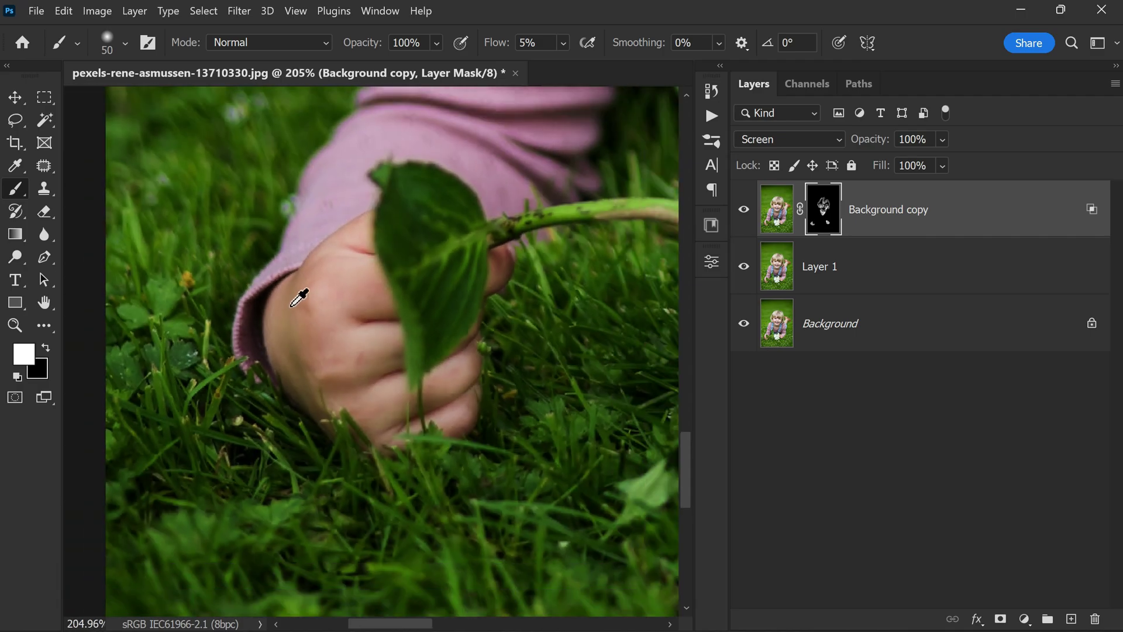
{"action": "scroll", "coordinate": [398, 334], "scroll_direction": "up", "scroll_amount": 3}
{"action": "scroll", "coordinate": [398, 335], "scroll_direction": "up", "scroll_amount": 1}
Shrink the brush to 25 and lighten the fingertip, finger edge and crease by the leaf
{"action": "key", "text": "bracketleft"}
{"action": "key", "text": "bracketleft"}
{"action": "key", "text": "bracketleft"}
{"action": "key", "text": "bracketleft"}
{"action": "key", "text": "bracketleft"}
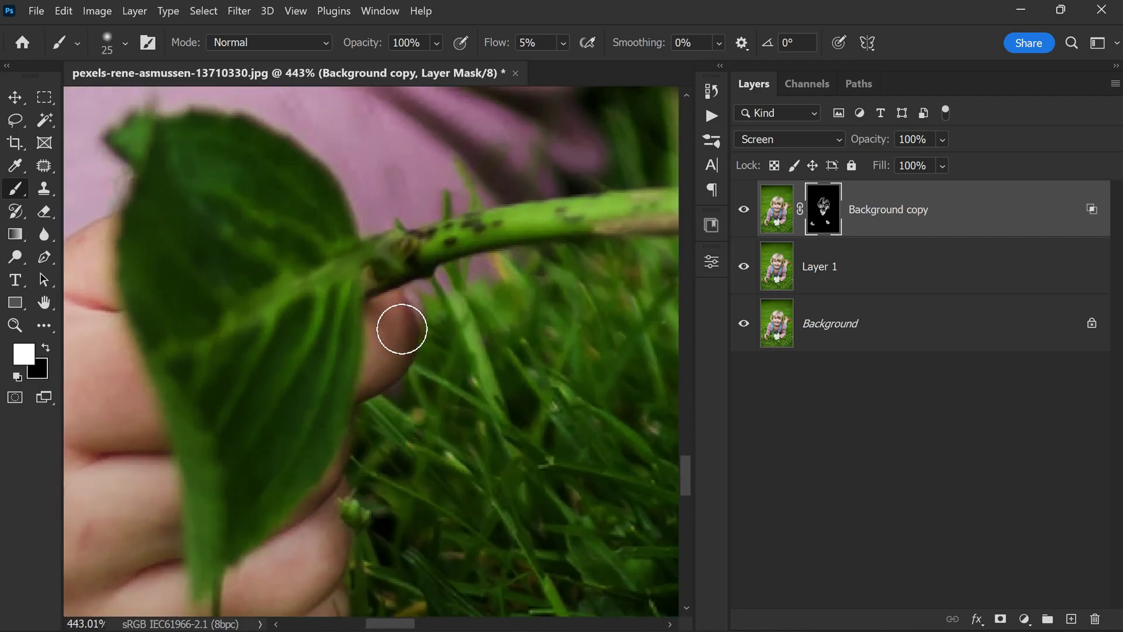
{"action": "left_click_drag", "start_coordinate": [403, 318], "coordinate": [404, 335]}
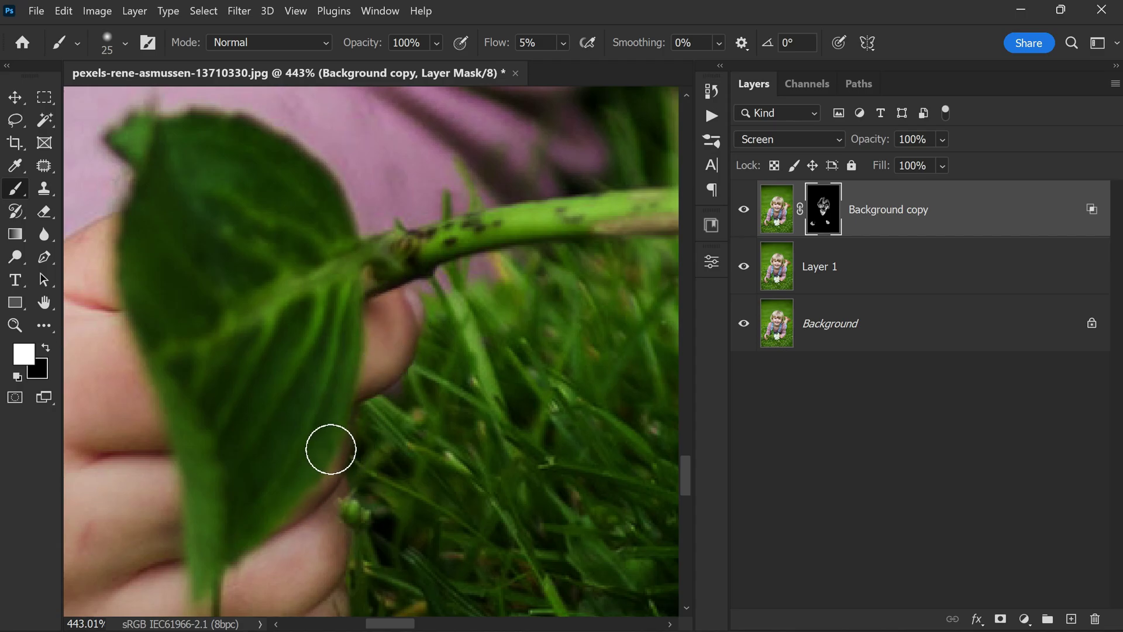
{"action": "left_click_drag", "start_coordinate": [330, 449], "coordinate": [334, 538]}
{"action": "scroll", "coordinate": [361, 481], "scroll_direction": "down", "scroll_amount": 2}
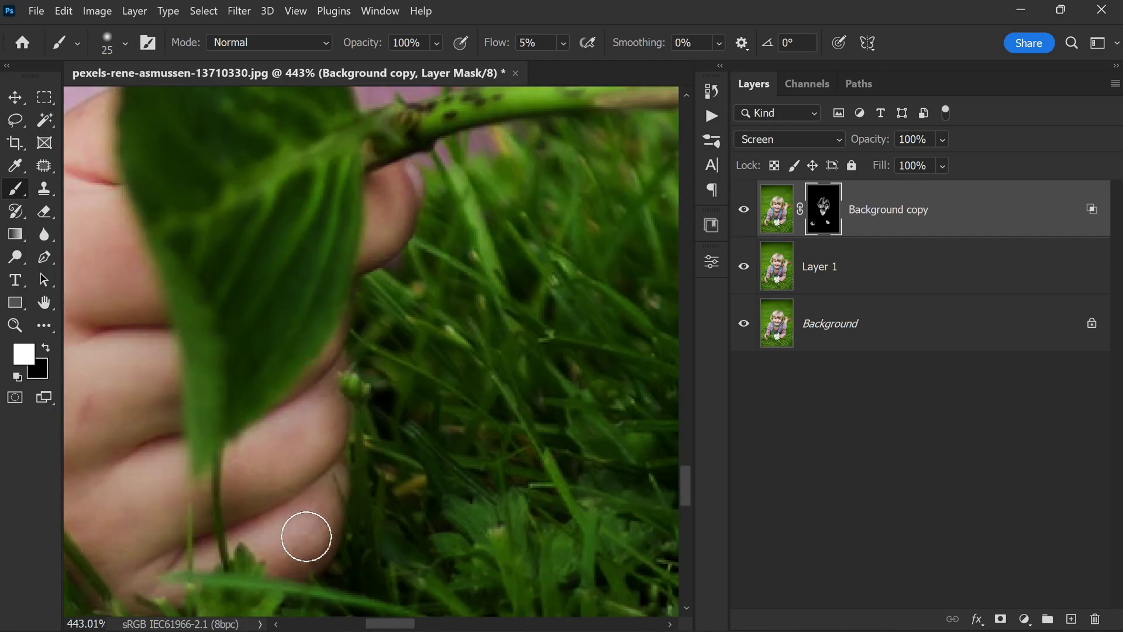
{"action": "left_click_drag", "start_coordinate": [279, 489], "coordinate": [295, 446]}
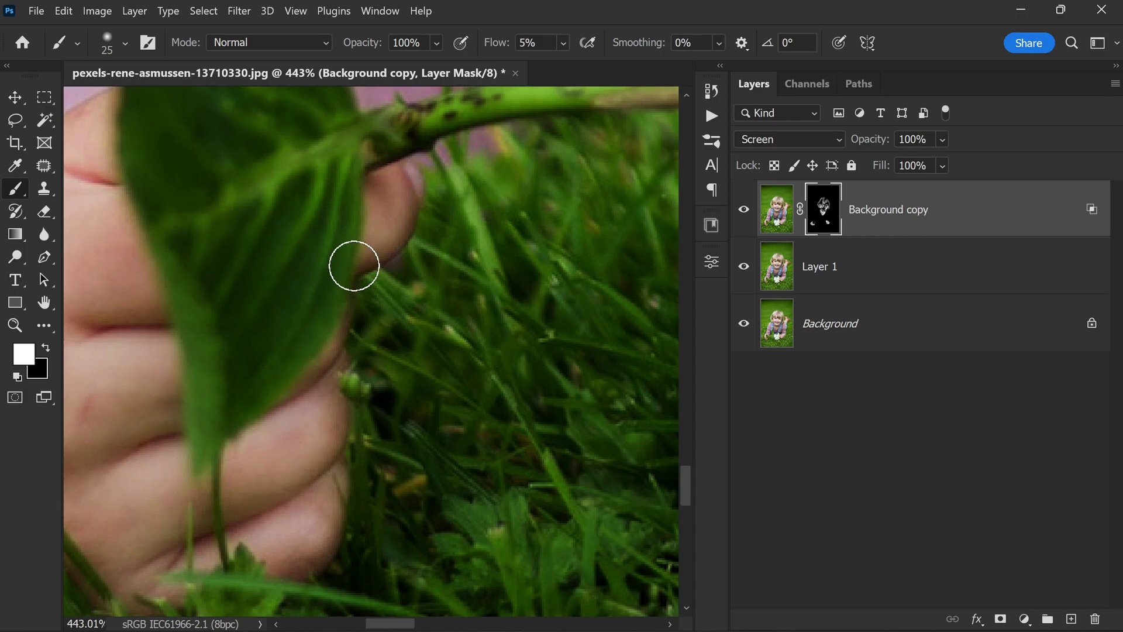
{"action": "scroll", "coordinate": [344, 309], "scroll_direction": "down", "scroll_amount": 8}
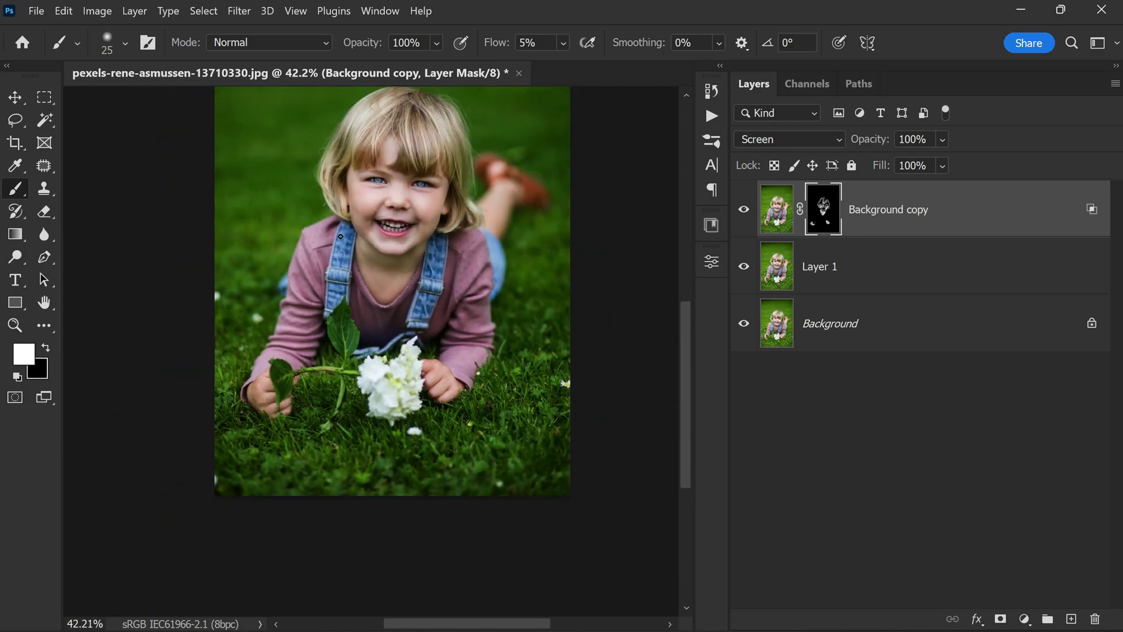
Zoom in and brush white on the mask over the raised limb to lighten it
{"action": "scroll", "coordinate": [518, 213], "scroll_direction": "up", "scroll_amount": 2}
{"action": "scroll", "coordinate": [461, 298], "scroll_direction": "up", "scroll_amount": 4}
{"action": "scroll", "coordinate": [549, 228], "scroll_direction": "down", "scroll_amount": 1}
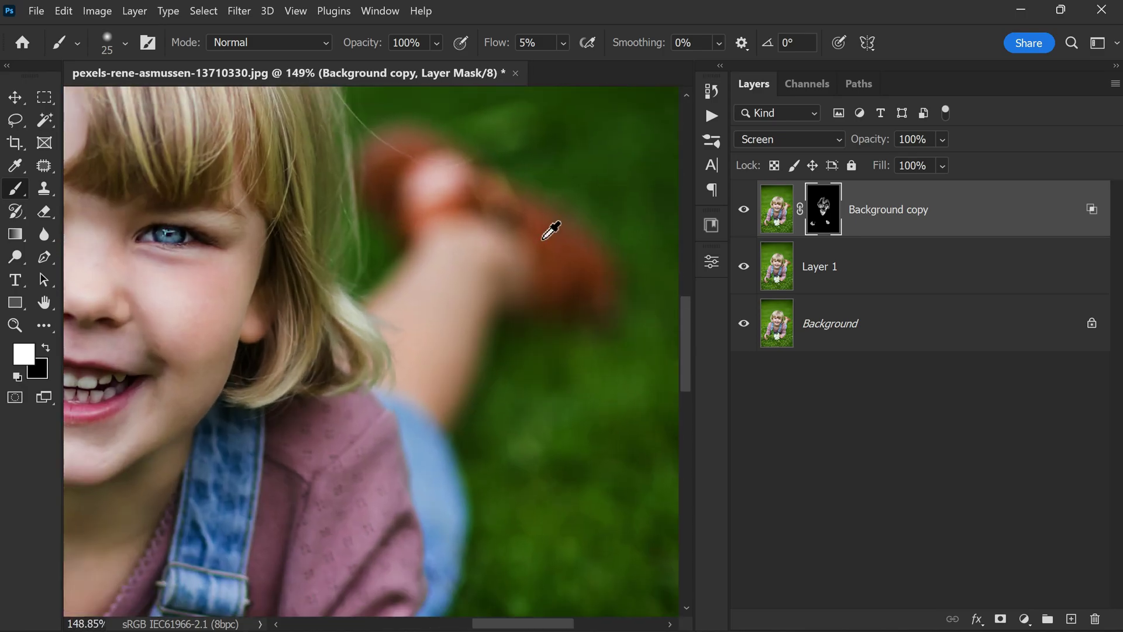
{"action": "scroll", "coordinate": [444, 305], "scroll_direction": "up", "scroll_amount": 1}
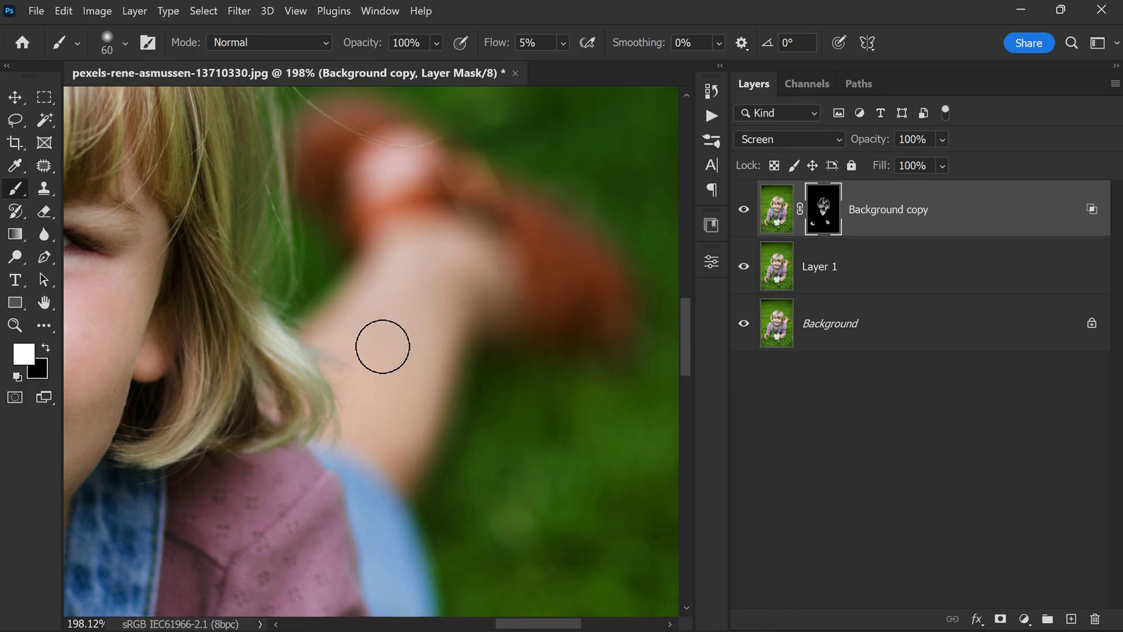
{"action": "mouse_move", "coordinate": [383, 346]}
{"action": "left_mouse_down"}
{"action": "mouse_move", "coordinate": [366, 382]}
{"action": "mouse_move", "coordinate": [338, 338]}
{"action": "mouse_move", "coordinate": [352, 310]}
{"action": "mouse_move", "coordinate": [401, 267]}
{"action": "mouse_move", "coordinate": [463, 240]}
{"action": "mouse_move", "coordinate": [454, 291]}
{"action": "mouse_move", "coordinate": [412, 368]}
{"action": "left_mouse_up"}
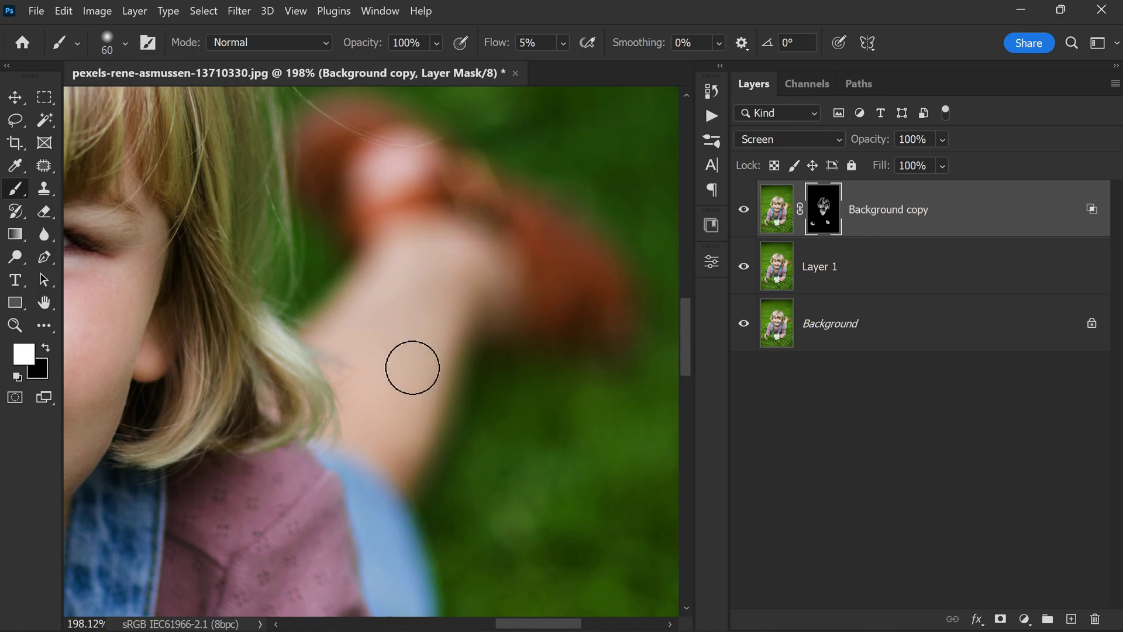
{"action": "scroll", "coordinate": [401, 258], "scroll_direction": "down", "scroll_amount": 10}
Paint white over the left eye area and enlarge the brush to 100
{"action": "scroll", "coordinate": [358, 294], "scroll_direction": "up", "scroll_amount": 2}
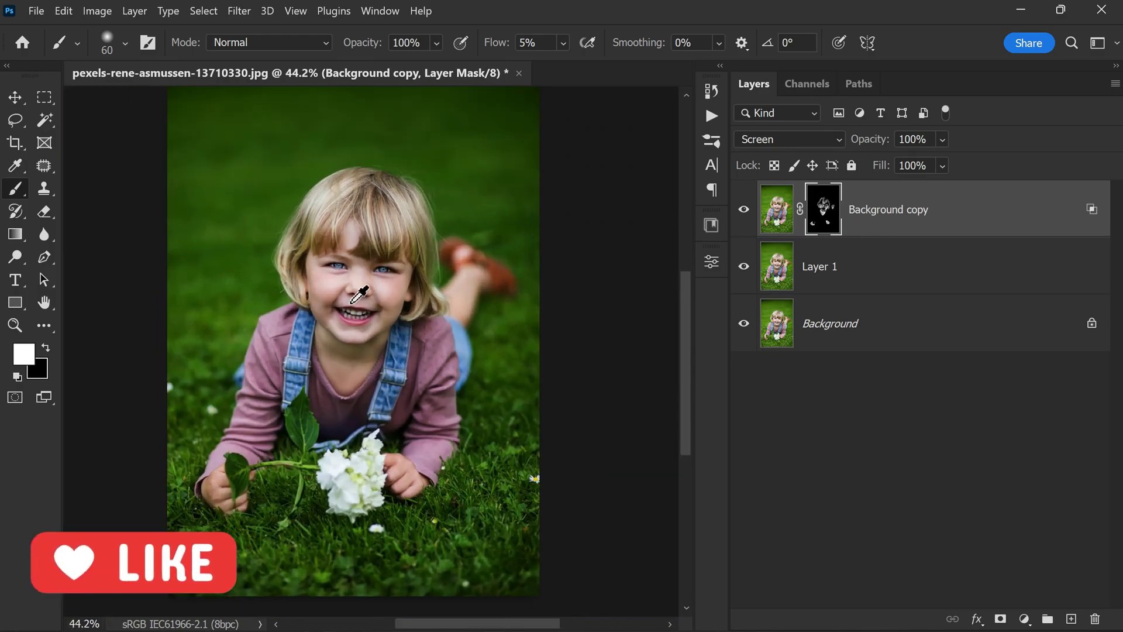
{"action": "scroll", "coordinate": [359, 294], "scroll_direction": "up", "scroll_amount": 10}
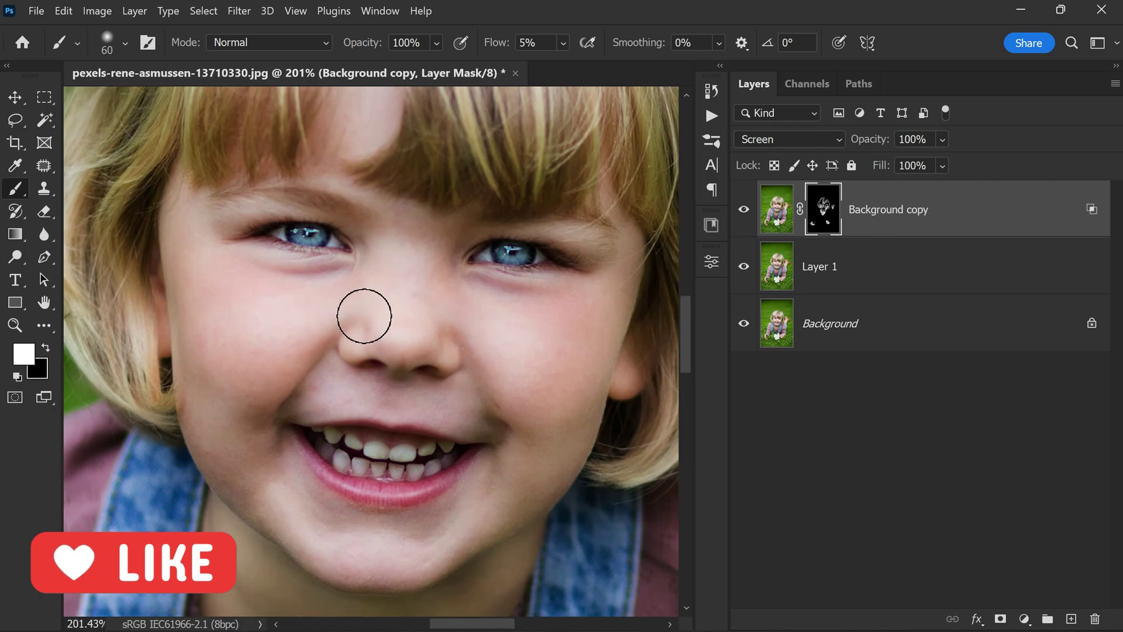
{"action": "mouse_move", "coordinate": [364, 316]}
{"action": "left_mouse_down"}
{"action": "mouse_move", "coordinate": [306, 226]}
{"action": "mouse_move", "coordinate": [319, 188]}
{"action": "mouse_move", "coordinate": [306, 243]}
{"action": "mouse_move", "coordinate": [261, 208]}
{"action": "mouse_move", "coordinate": [371, 233]}
{"action": "mouse_move", "coordinate": [386, 296]}
{"action": "mouse_move", "coordinate": [341, 346]}
{"action": "mouse_move", "coordinate": [407, 446]}
{"action": "mouse_move", "coordinate": [364, 464]}
{"action": "mouse_move", "coordinate": [504, 421]}
{"action": "mouse_move", "coordinate": [475, 243]}
{"action": "mouse_move", "coordinate": [602, 131]}
{"action": "mouse_move", "coordinate": [614, 296]}
{"action": "mouse_move", "coordinate": [602, 211]}
{"action": "left_mouse_up"}
{"action": "scroll", "coordinate": [331, 319], "scroll_direction": "up", "scroll_amount": 2}
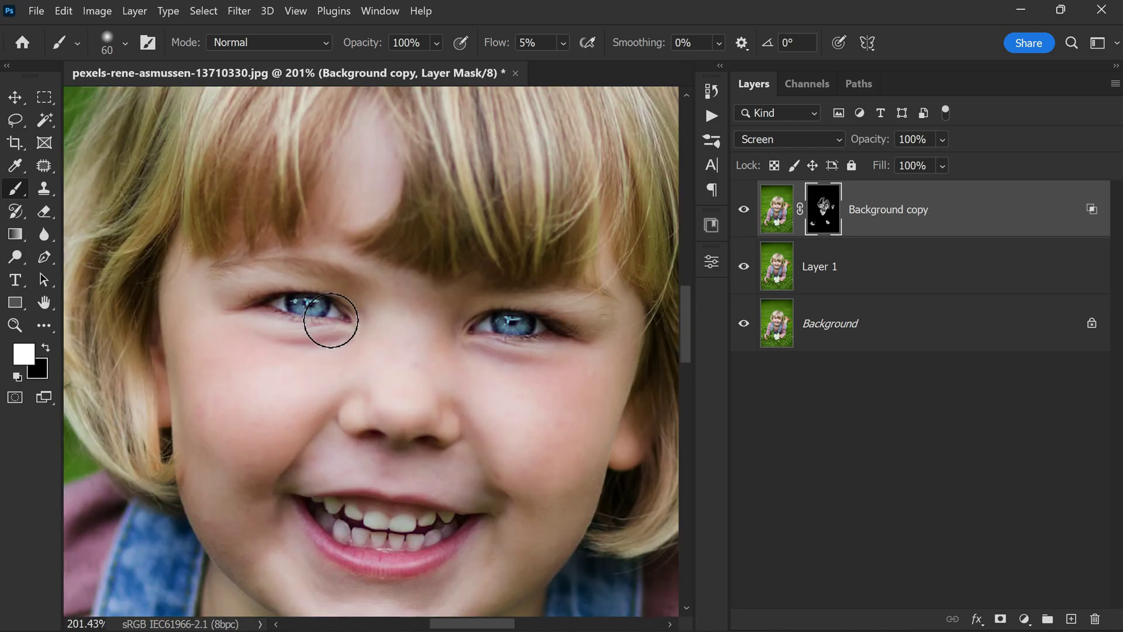
{"action": "scroll", "coordinate": [330, 320], "scroll_direction": "up", "scroll_amount": 2}
{"action": "scroll", "coordinate": [332, 257], "scroll_direction": "down", "scroll_amount": 5, "text": "alt"}
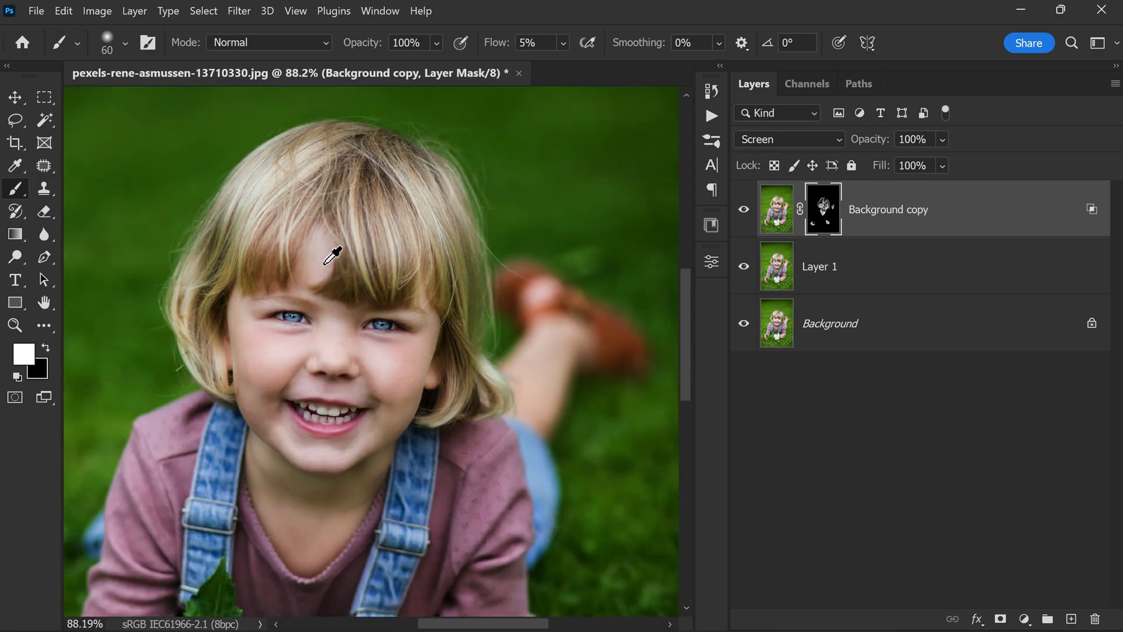
{"action": "scroll", "coordinate": [330, 403], "scroll_direction": "up", "scroll_amount": 2, "text": "alt"}
{"action": "key", "text": "bracketright"}
{"action": "key", "text": "bracketright"}
{"action": "key", "text": "bracketright"}
{"action": "key", "text": "bracketright"}
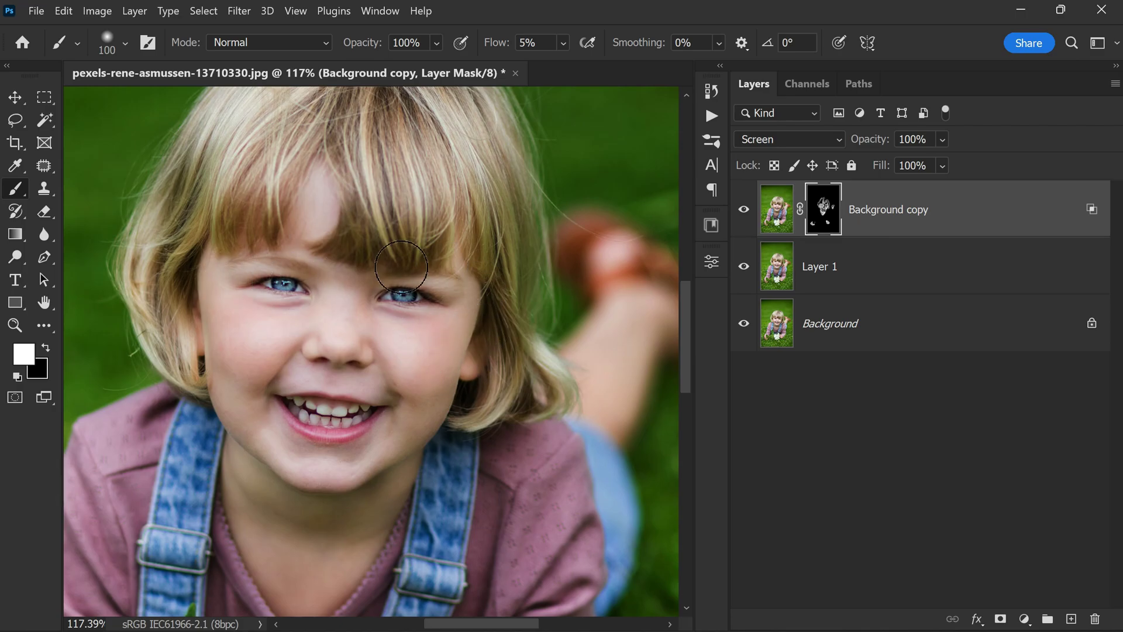
{"action": "scroll", "coordinate": [462, 280], "scroll_direction": "down", "scroll_amount": 5}
{"action": "scroll", "coordinate": [550, 478], "scroll_direction": "up", "scroll_amount": 1}
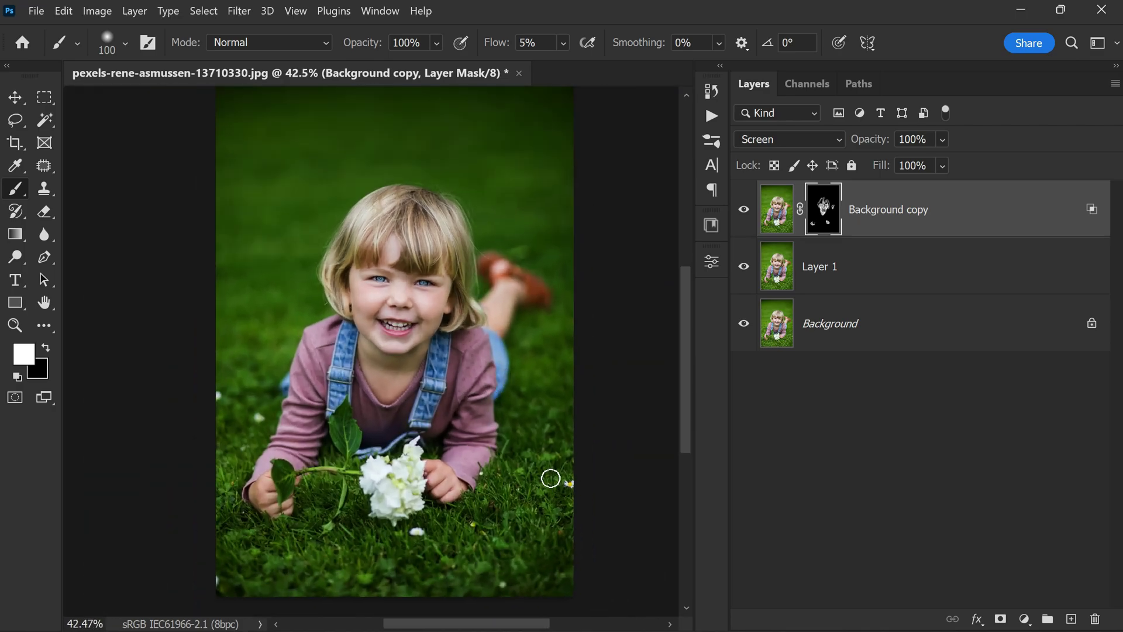
Compare against the original Background alone, restore all layers, and select Background
{"action": "left_click", "coordinate": [743, 324], "text": "alt"}
{"action": "left_click", "coordinate": [743, 325], "text": "alt"}
{"action": "left_click", "coordinate": [744, 325], "text": "alt"}
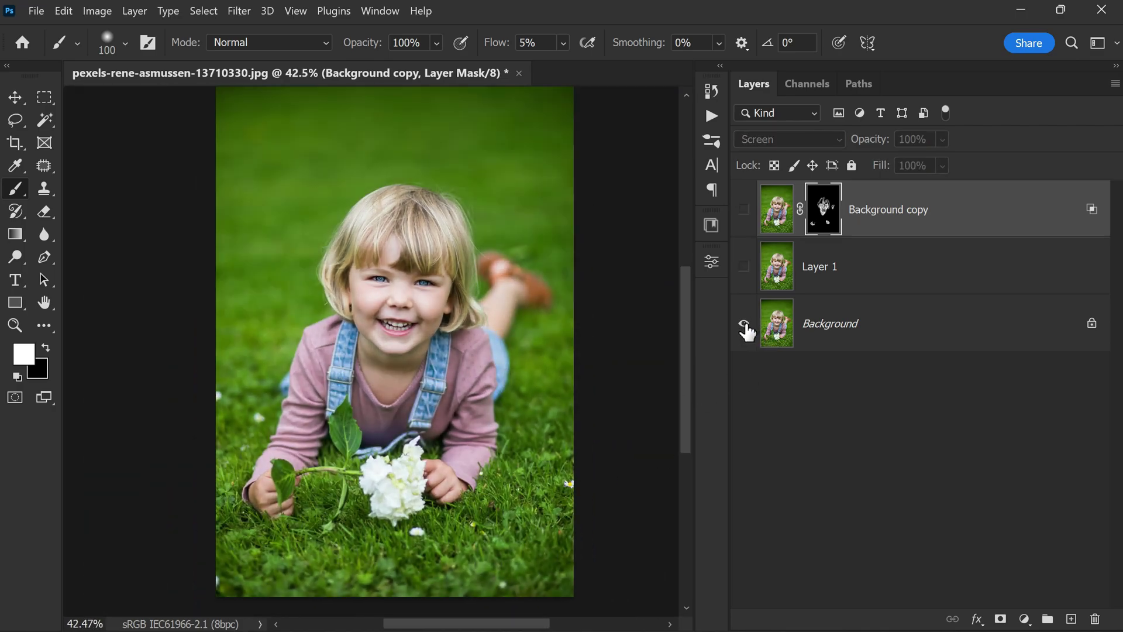
{"action": "left_click", "coordinate": [744, 326], "text": "alt"}
{"action": "scroll", "coordinate": [504, 272], "scroll_direction": "down", "scroll_amount": 2}
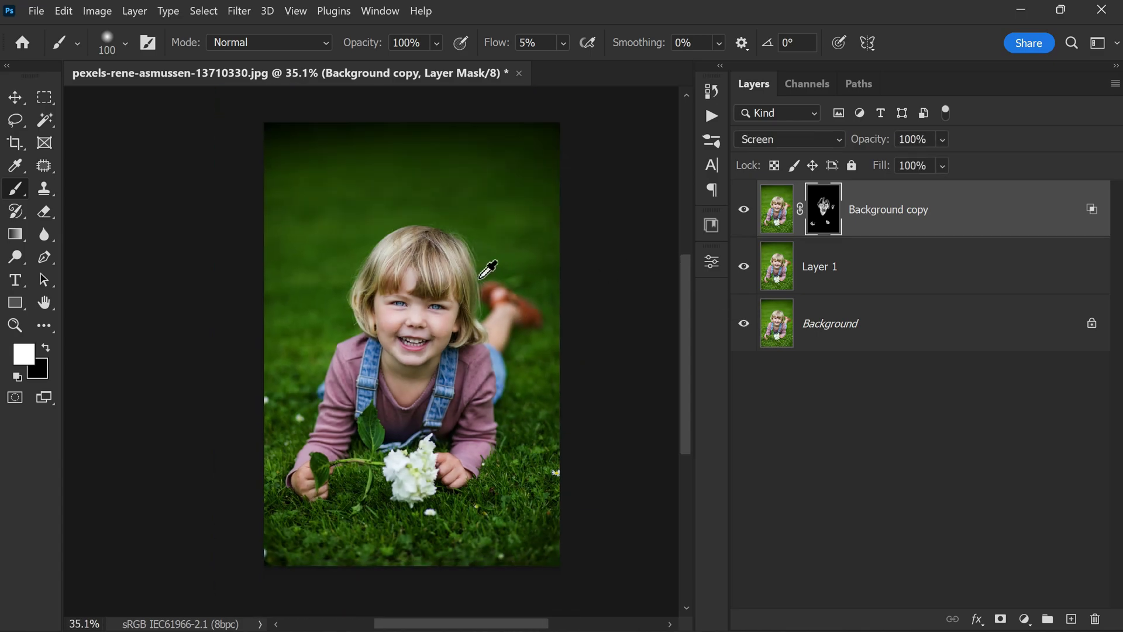
{"action": "scroll", "coordinate": [507, 348], "scroll_direction": "up", "scroll_amount": 1}
{"action": "left_click", "coordinate": [845, 341]}
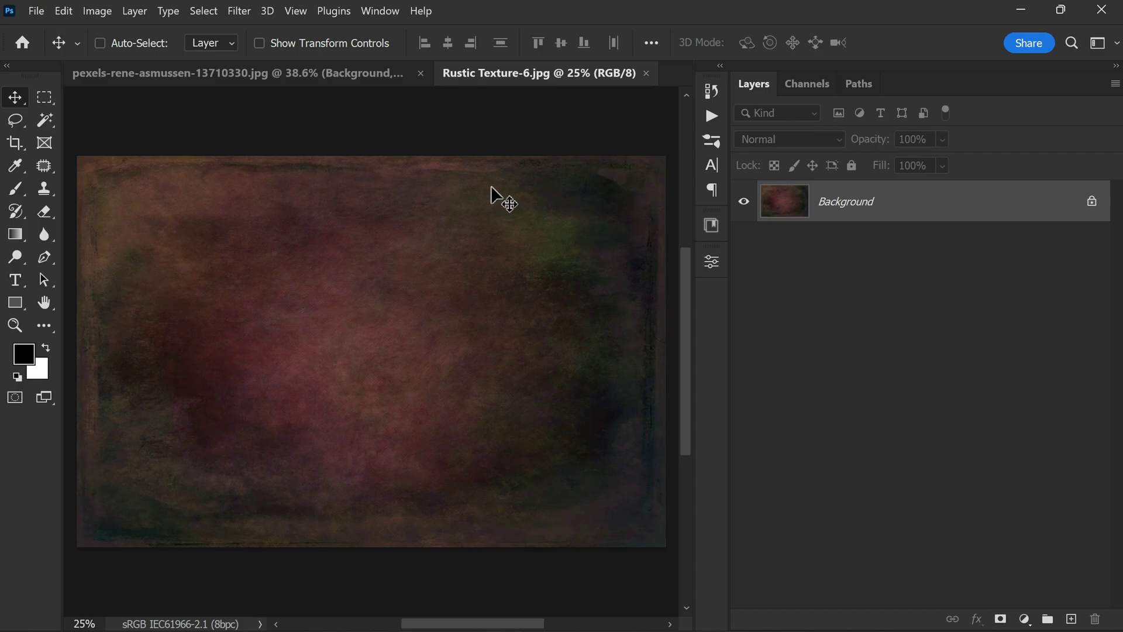
Drag the Rustic Texture-6 image into the child photo as Layer 2 above Background
{"action": "left_click_drag", "start_coordinate": [356, 189], "coordinate": [442, 315]}
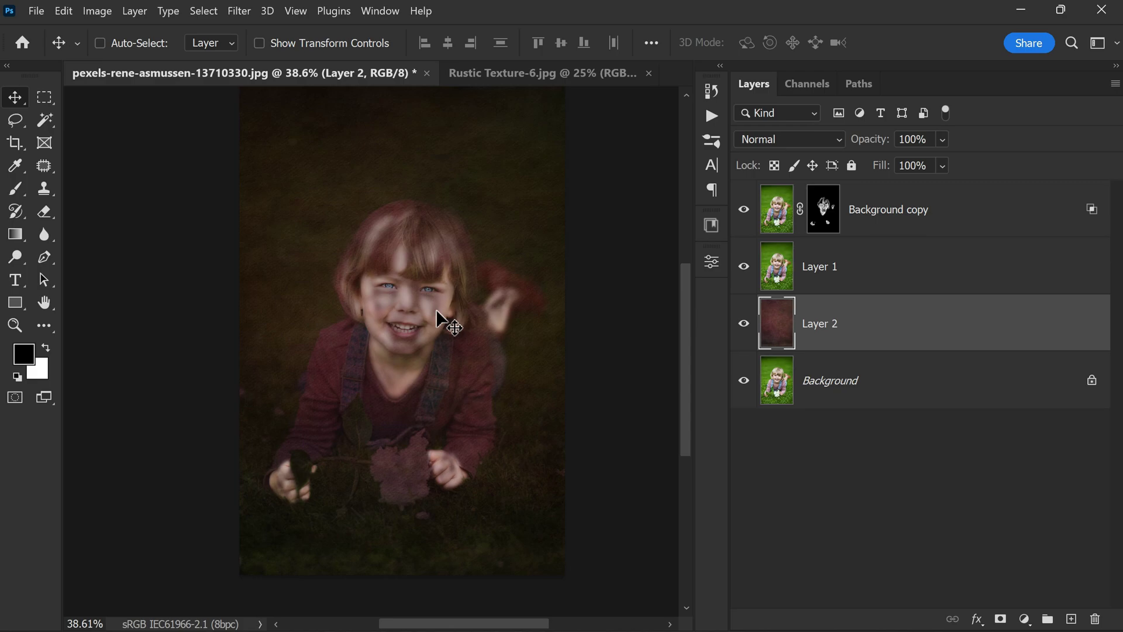
{"action": "left_click_drag", "start_coordinate": [862, 288], "coordinate": [900, 353]}
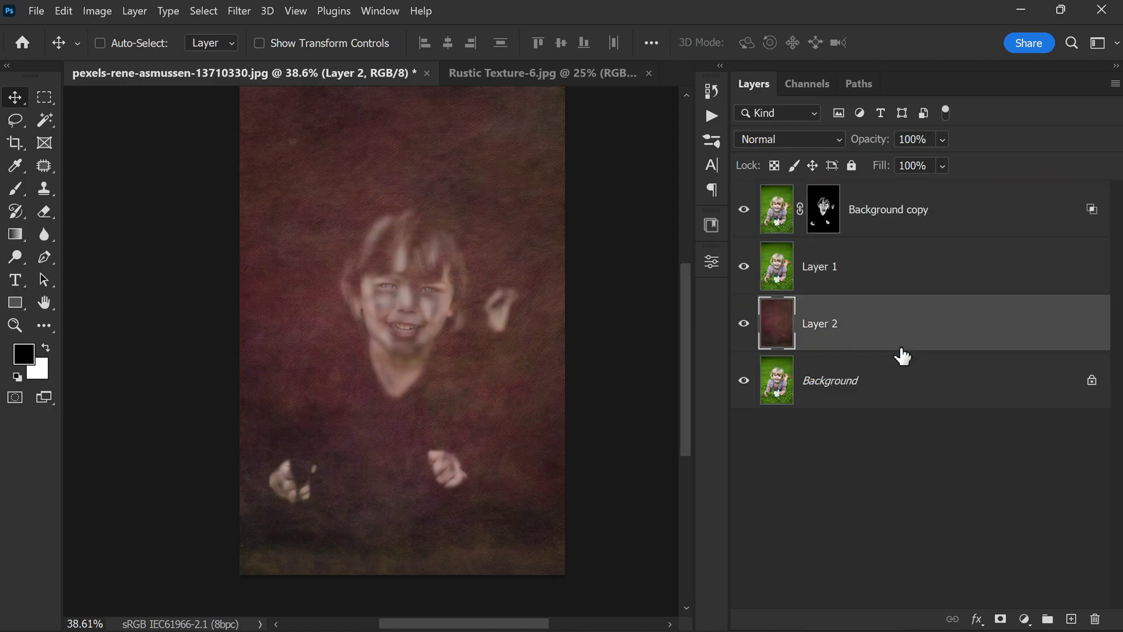
{"action": "left_click", "coordinate": [812, 142]}
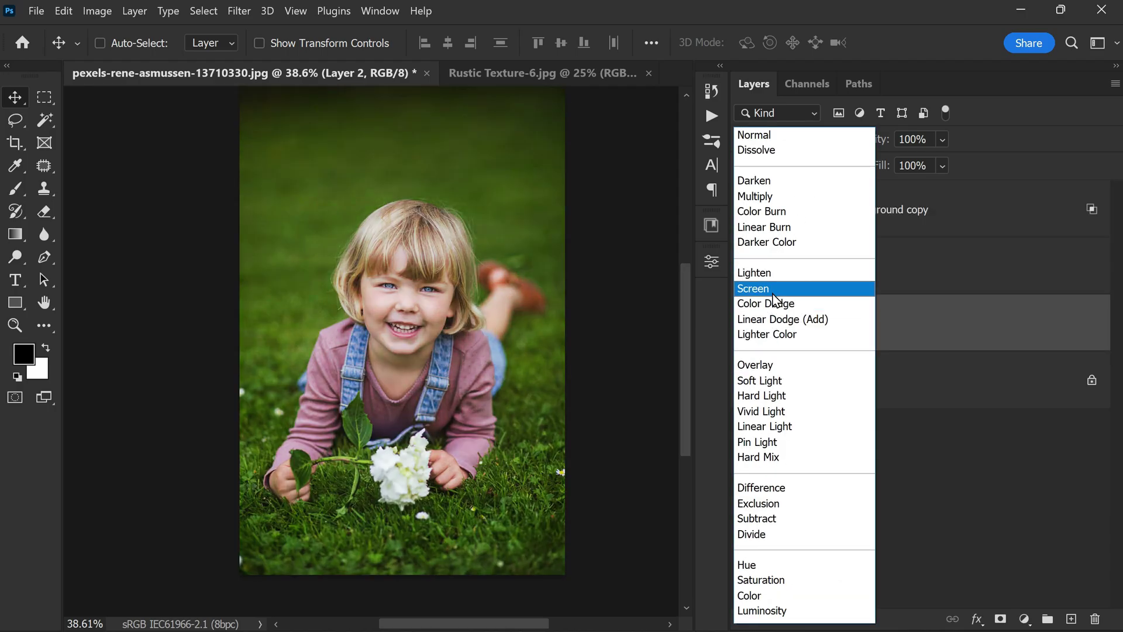
Set Layer 2 to Soft Light and move it to the top of the layer stack
{"action": "left_click", "coordinate": [780, 381]}
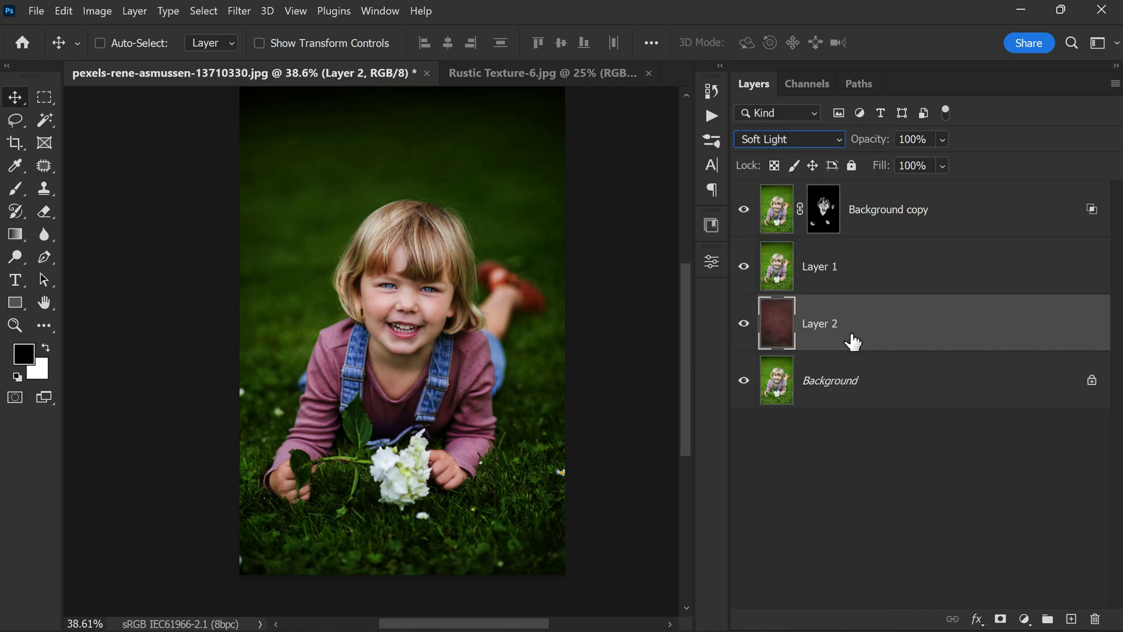
{"action": "left_click", "coordinate": [746, 326]}
{"action": "left_click", "coordinate": [746, 327]}
{"action": "left_click_drag", "start_coordinate": [842, 339], "coordinate": [882, 201]}
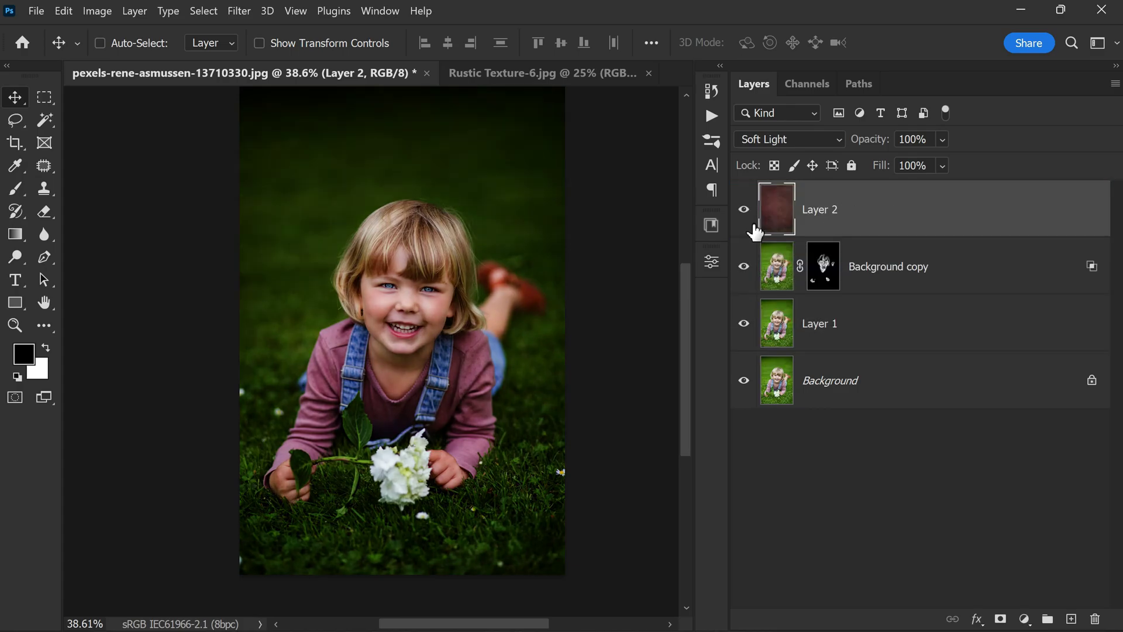
{"action": "scroll", "coordinate": [371, 283], "scroll_direction": "down", "scroll_amount": 1}
{"action": "scroll", "coordinate": [386, 345], "scroll_direction": "up", "scroll_amount": 2}
{"action": "scroll", "coordinate": [386, 345], "scroll_direction": "up", "scroll_amount": 4}
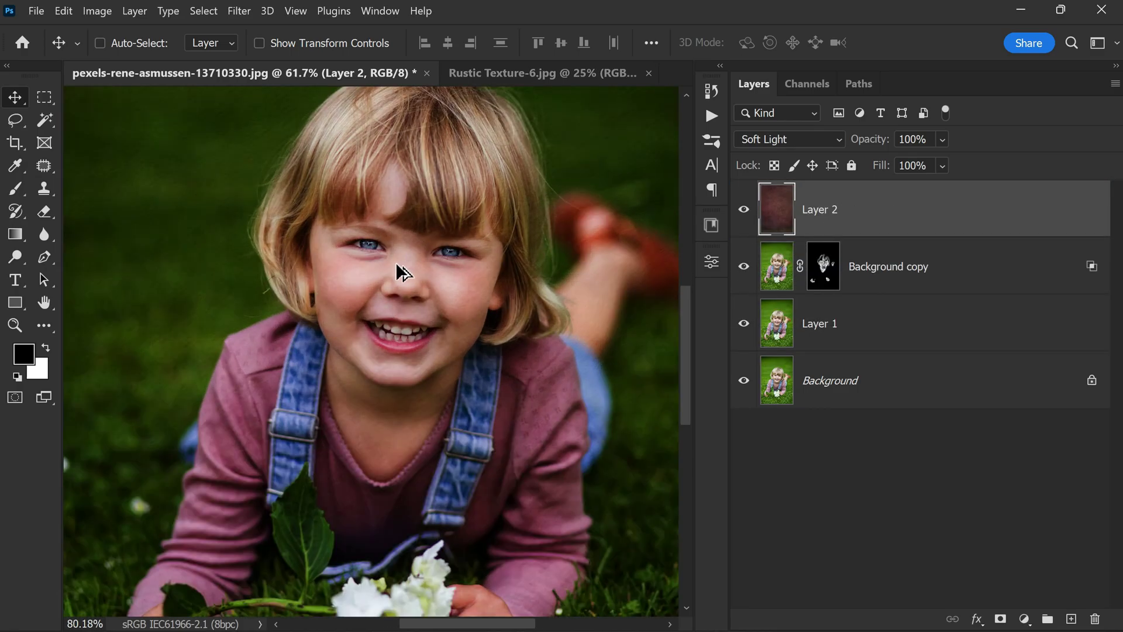
{"action": "scroll", "coordinate": [427, 308], "scroll_direction": "down", "scroll_amount": 2}
{"action": "scroll", "coordinate": [351, 281], "scroll_direction": "down", "scroll_amount": 2}
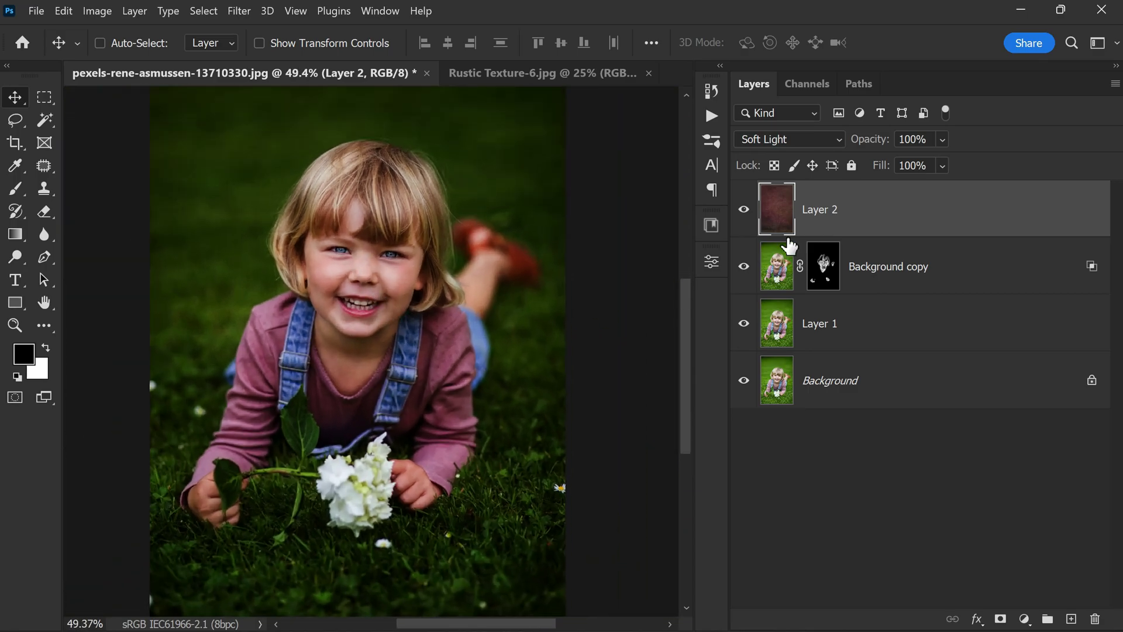
Apply a 124.4 px Gaussian Blur to the texture layer
{"action": "left_click", "coordinate": [239, 11]}
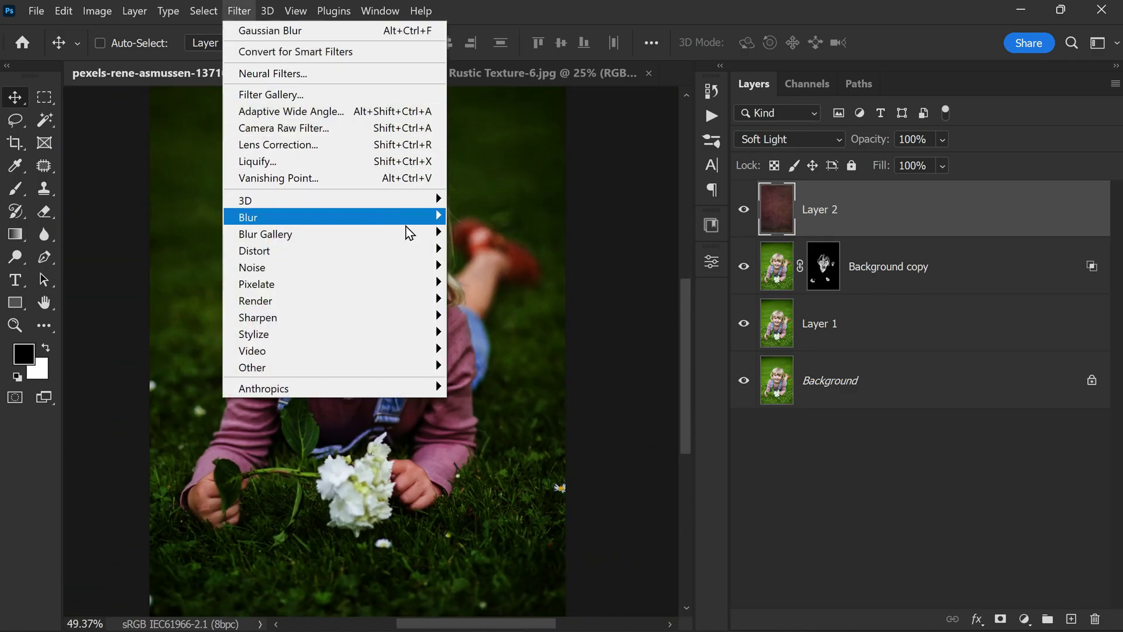
{"action": "mouse_move", "coordinate": [409, 219]}
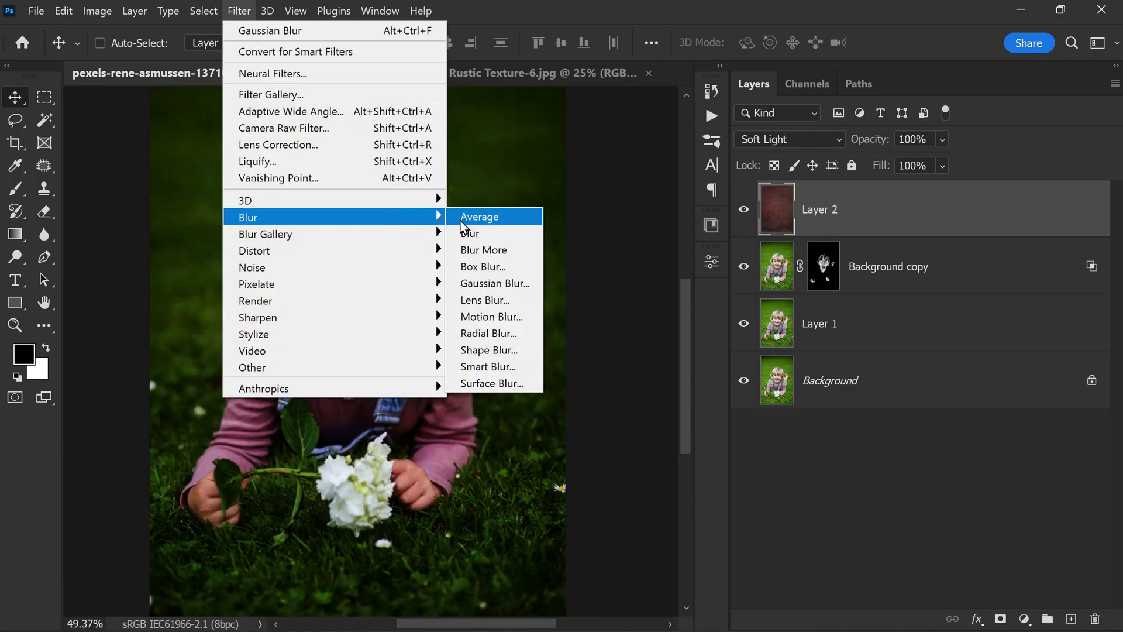
{"action": "left_click", "coordinate": [504, 284]}
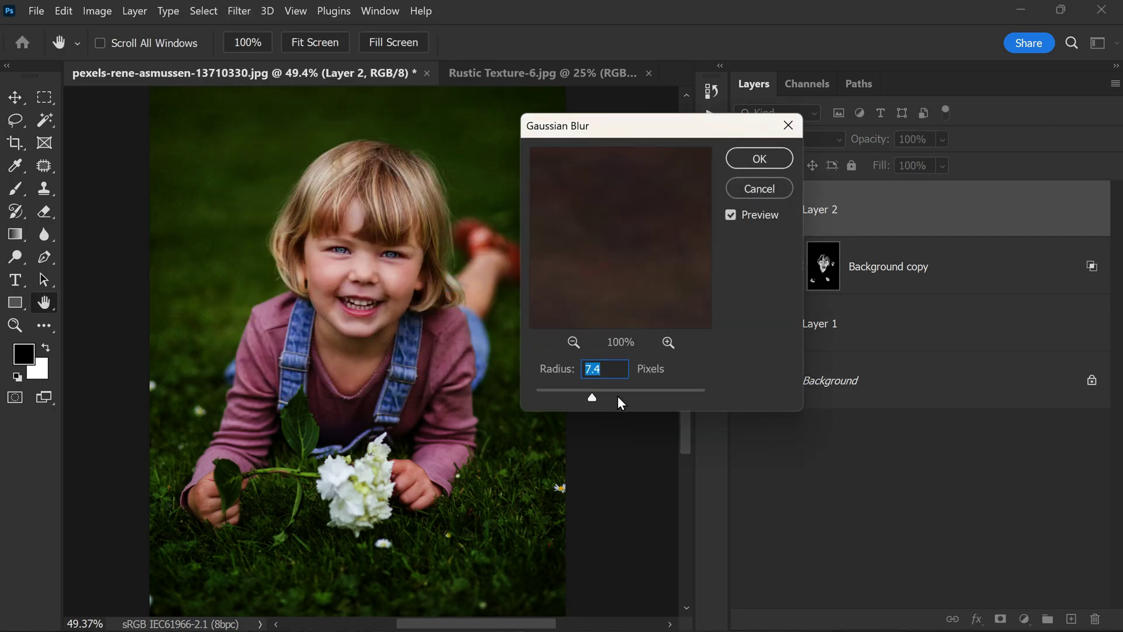
{"action": "left_click_drag", "start_coordinate": [619, 398], "coordinate": [653, 398]}
{"action": "left_click", "coordinate": [745, 160]}
{"action": "scroll", "coordinate": [295, 341], "scroll_direction": "up", "scroll_amount": 4}
{"action": "scroll", "coordinate": [379, 268], "scroll_direction": "down", "scroll_amount": 4}
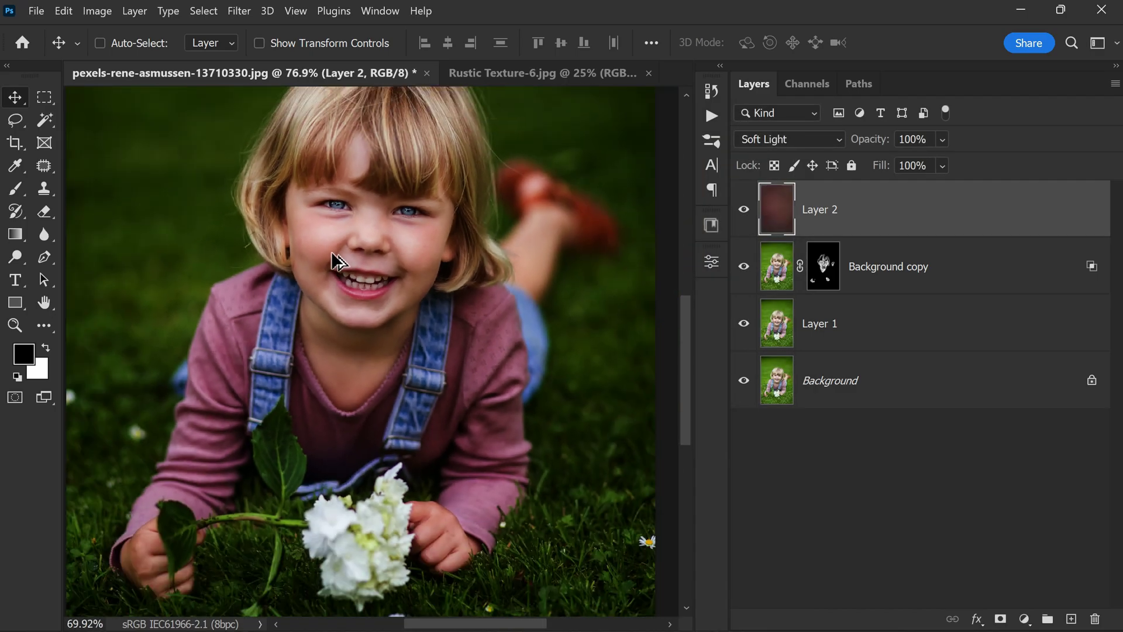
{"action": "scroll", "coordinate": [371, 285], "scroll_direction": "up", "scroll_amount": 1}
{"action": "scroll", "coordinate": [501, 351], "scroll_direction": "down", "scroll_amount": 2}
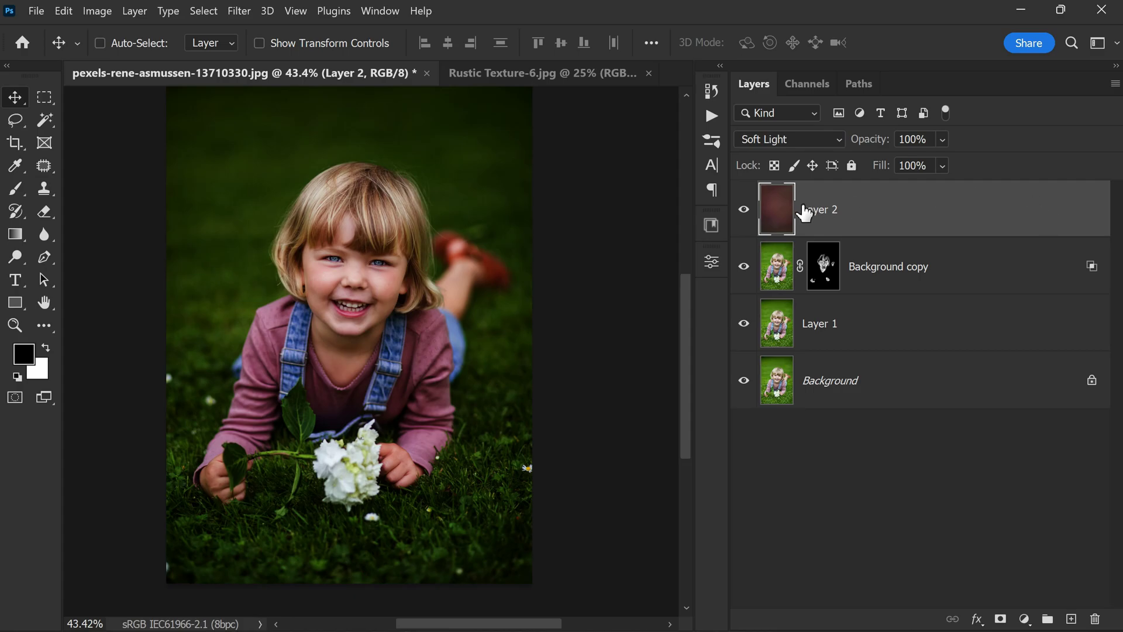
Split Layer 2's Underlying Layer Blend If slider to 201/255, then toggle the texture to compare
{"action": "double_click", "coordinate": [773, 211]}
{"action": "left_click_drag", "start_coordinate": [722, 101], "coordinate": [878, 27]}
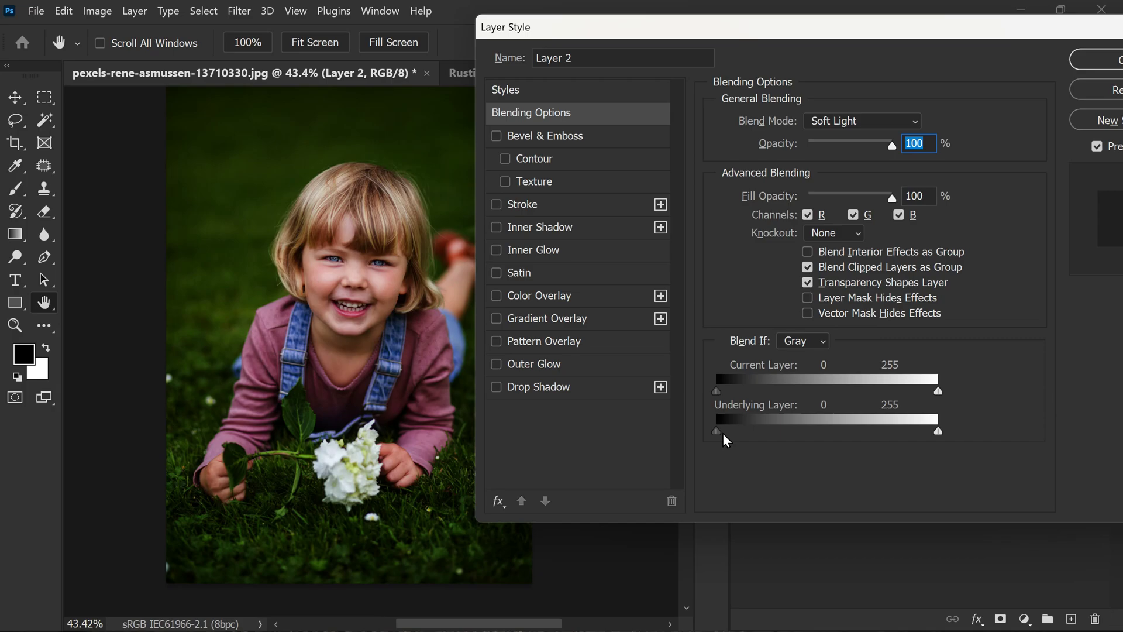
{"action": "left_click_drag", "start_coordinate": [724, 434], "coordinate": [889, 443]}
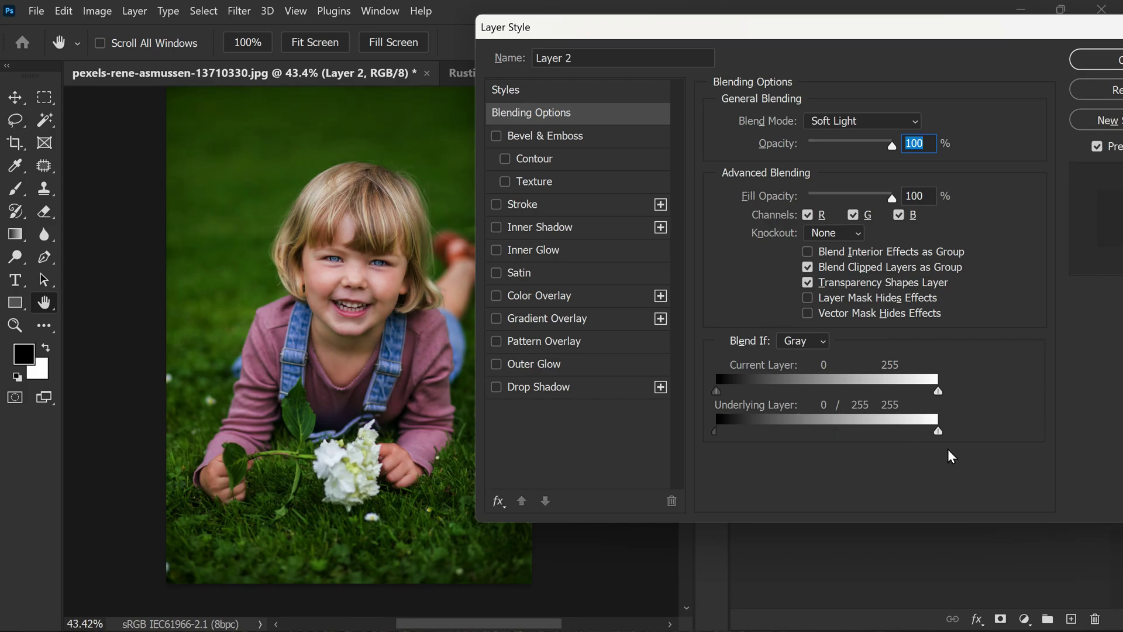
{"action": "left_click_drag", "start_coordinate": [839, 434], "coordinate": [885, 452]}
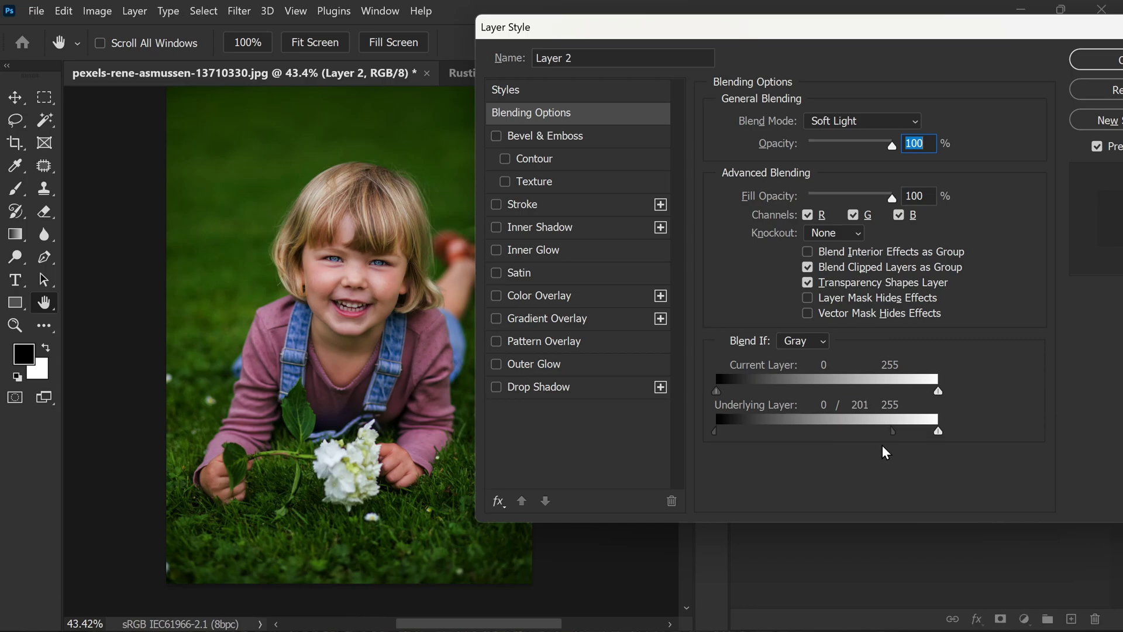
{"action": "left_click", "coordinate": [1099, 65]}
{"action": "left_click", "coordinate": [743, 210]}
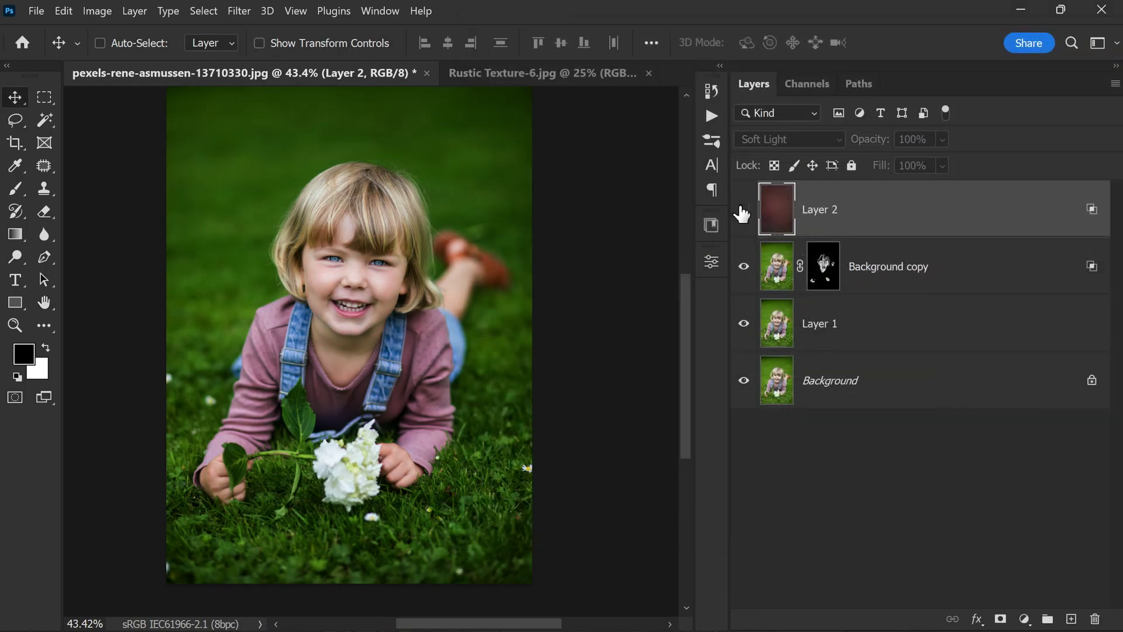
{"action": "left_click", "coordinate": [743, 210]}
Add a Color Lookup adjustment layer using the Kodak 5205 Fuji 3DLUT
{"action": "scroll", "coordinate": [488, 298], "scroll_direction": "down", "scroll_amount": 3}
{"action": "scroll", "coordinate": [468, 310], "scroll_direction": "up", "scroll_amount": 2}
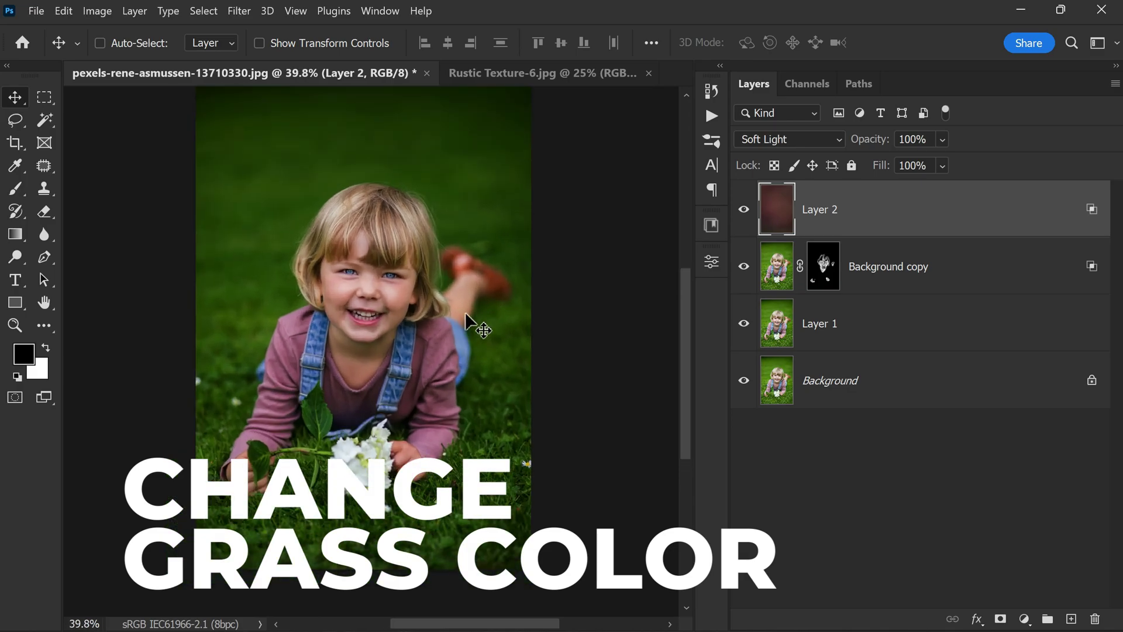
{"action": "left_click", "coordinate": [744, 380], "text": "alt"}
{"action": "left_click", "coordinate": [743, 380], "text": "alt"}
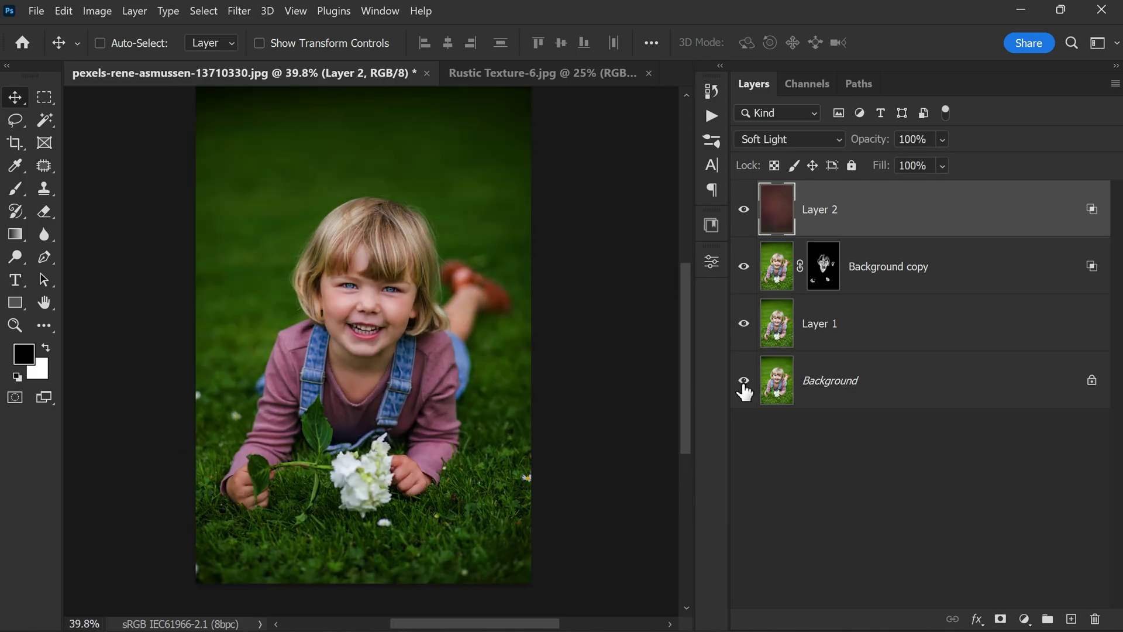
{"action": "left_click", "coordinate": [743, 381], "text": "alt"}
{"action": "left_click", "coordinate": [744, 381], "text": "alt"}
{"action": "left_click", "coordinate": [1024, 619]}
{"action": "left_click", "coordinate": [1032, 523]}
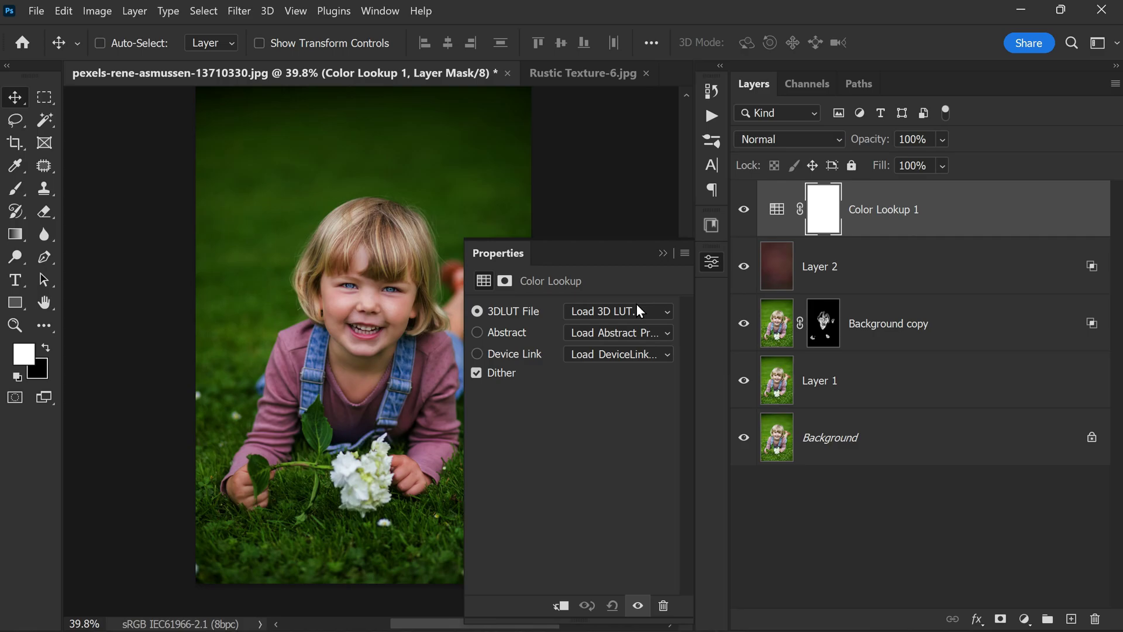
{"action": "left_click", "coordinate": [636, 307]}
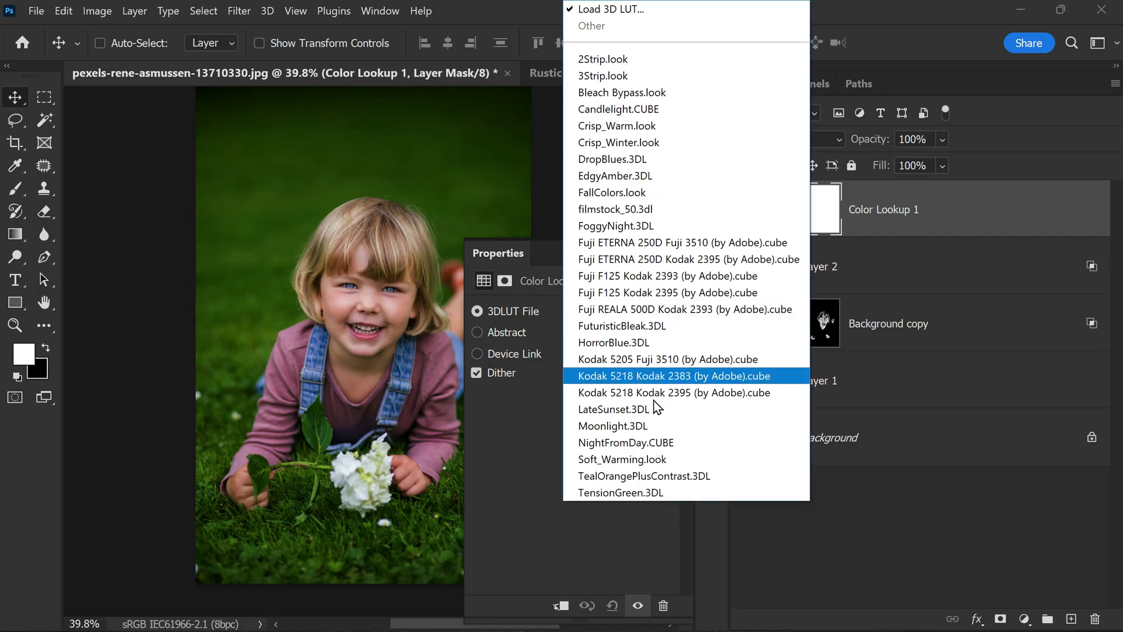
{"action": "left_click", "coordinate": [661, 490]}
Collapse the Properties panel and compare the graded photo against the original
{"action": "scroll", "coordinate": [612, 313], "scroll_direction": "up", "scroll_amount": 4}
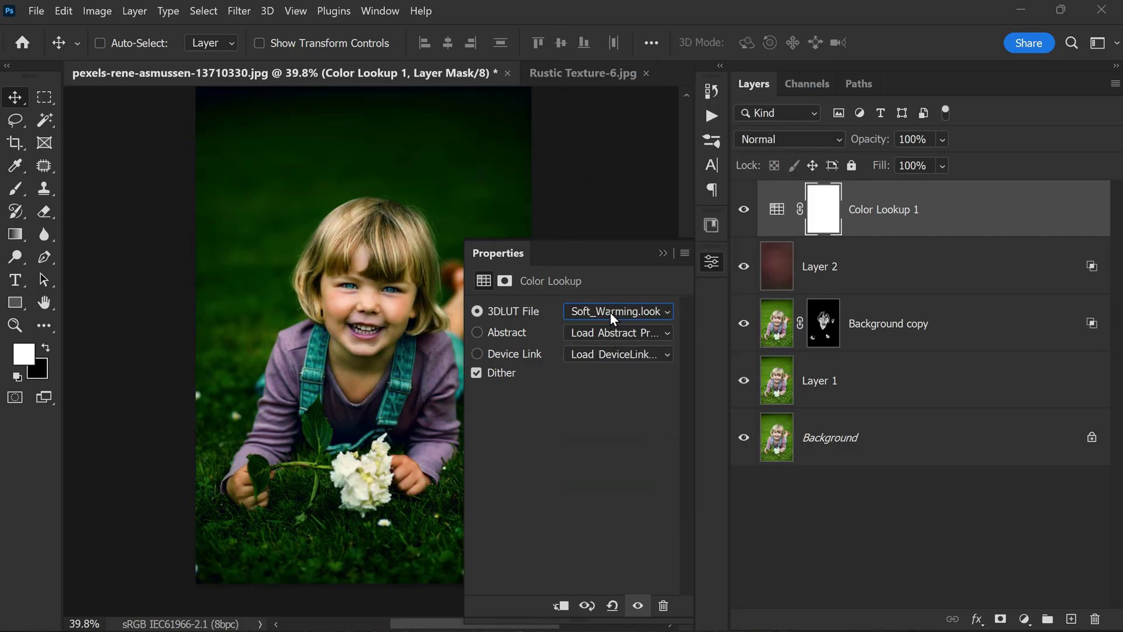
{"action": "scroll", "coordinate": [602, 310], "scroll_direction": "up", "scroll_amount": 2}
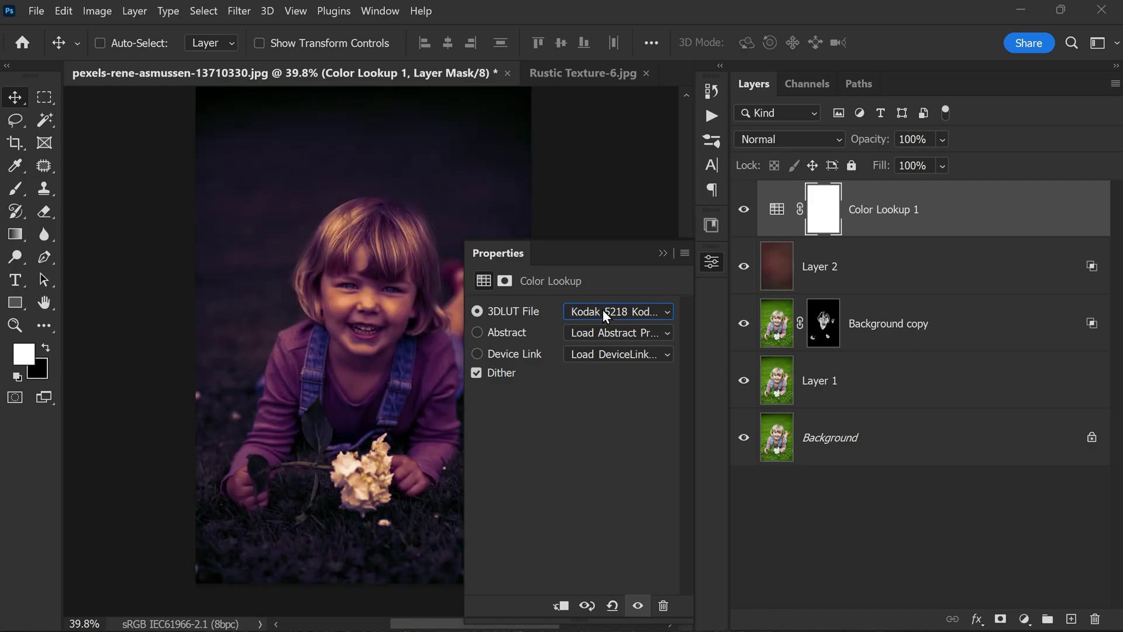
{"action": "scroll", "coordinate": [602, 310], "scroll_direction": "up", "scroll_amount": 3}
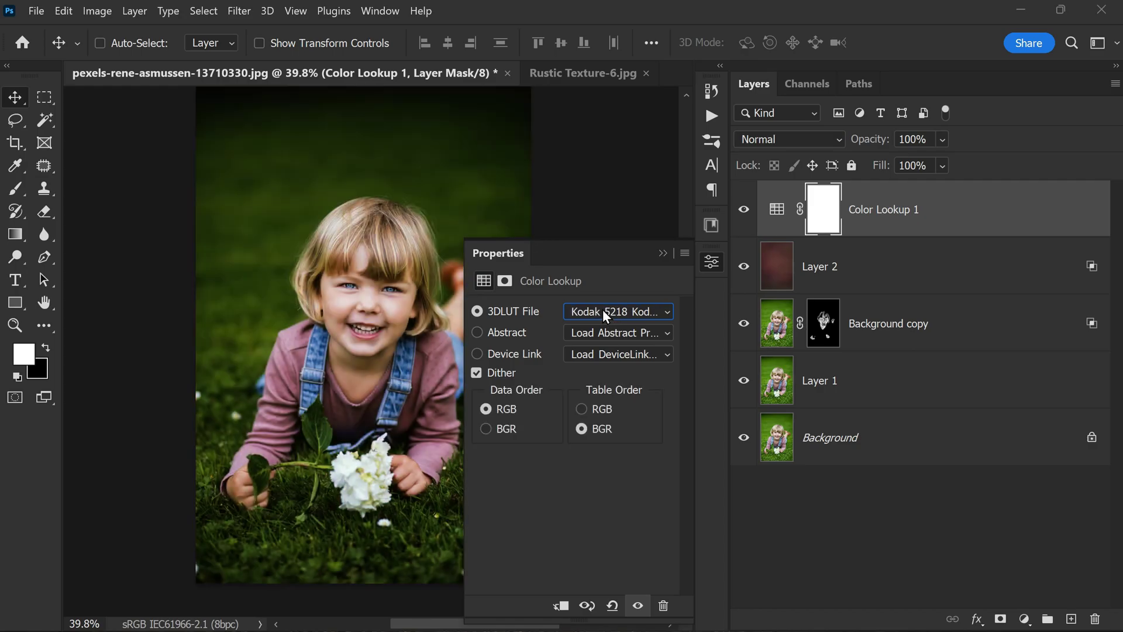
{"action": "scroll", "coordinate": [603, 310], "scroll_direction": "down", "scroll_amount": 1}
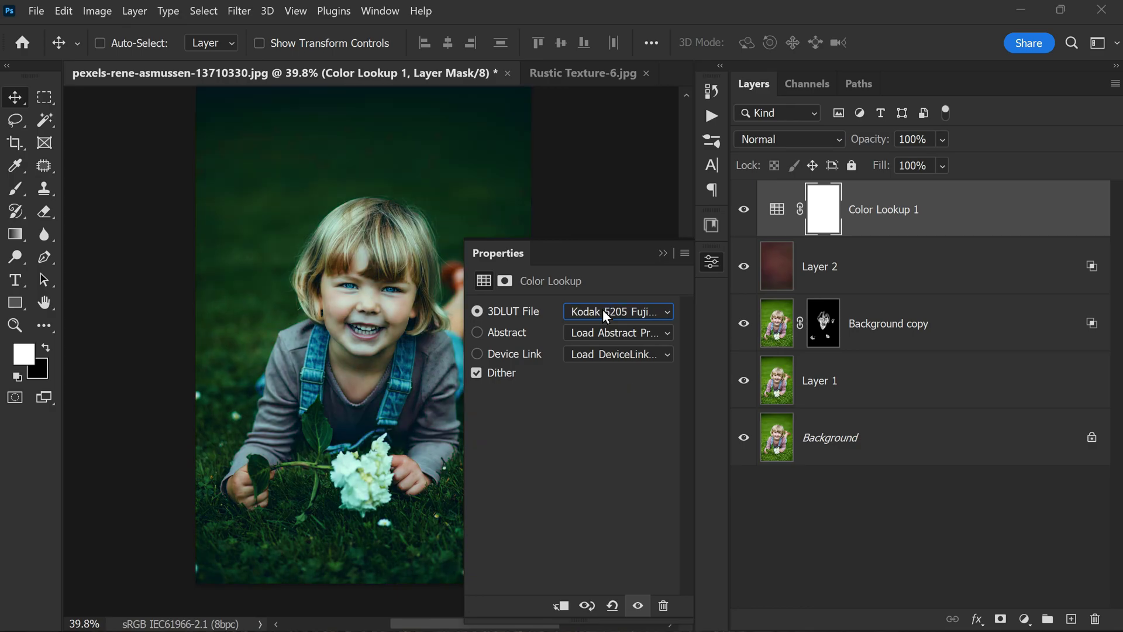
{"action": "left_click", "coordinate": [663, 253]}
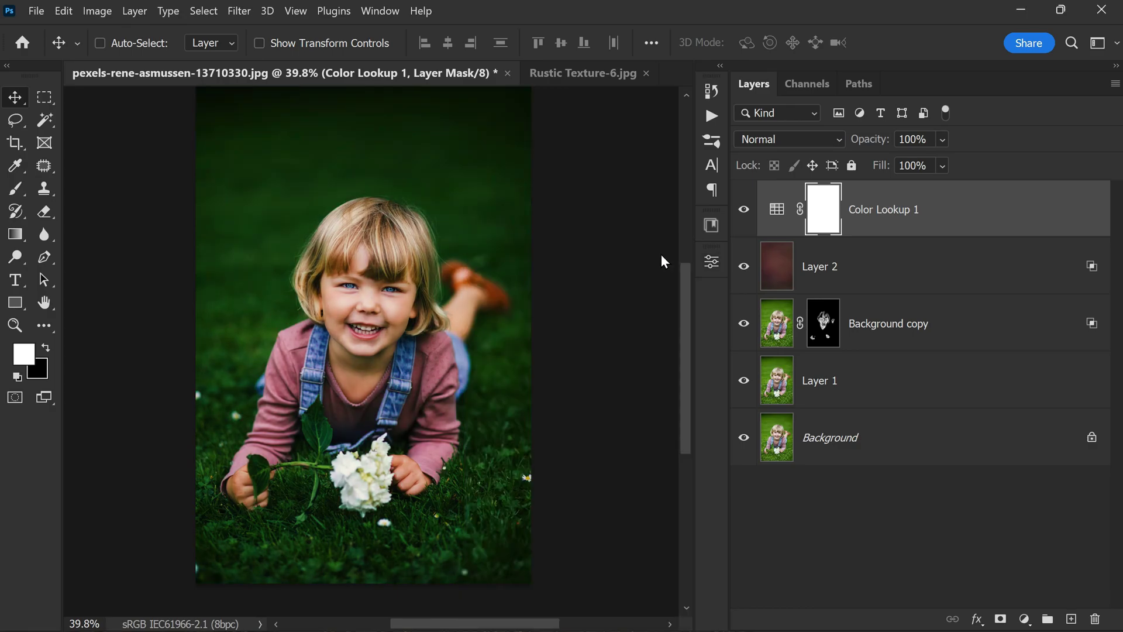
{"action": "scroll", "coordinate": [509, 275], "scroll_direction": "down", "scroll_amount": 2}
{"action": "scroll", "coordinate": [509, 276], "scroll_direction": "up", "scroll_amount": 1}
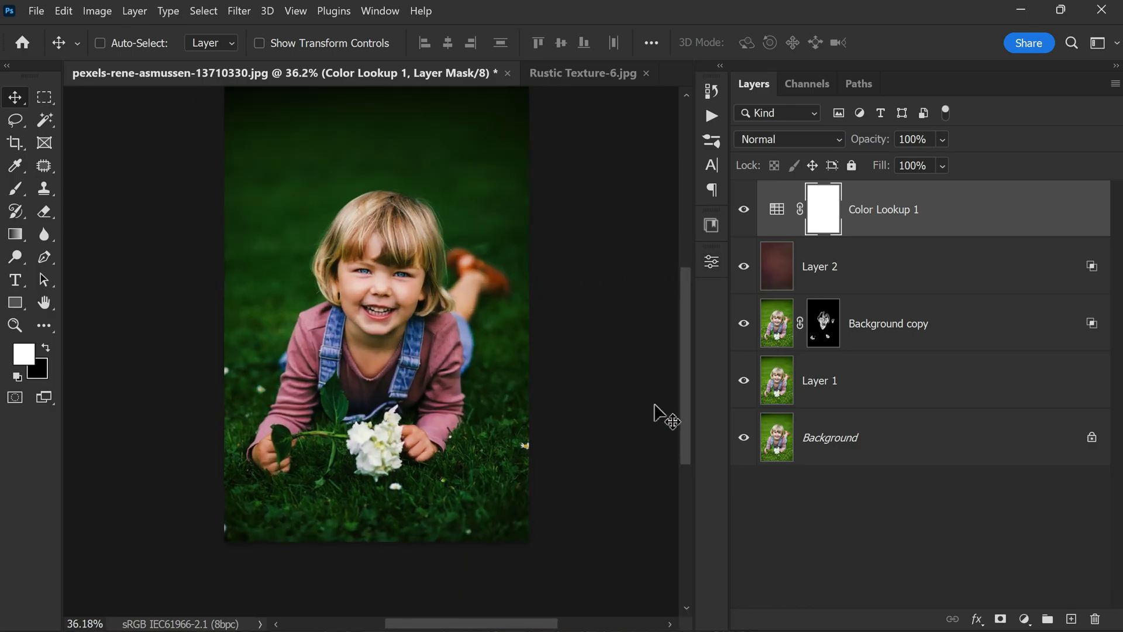
{"action": "left_click", "coordinate": [744, 439], "text": "alt"}
{"action": "left_click", "coordinate": [744, 438], "text": "alt"}
{"action": "left_click", "coordinate": [744, 439], "text": "alt"}
{"action": "left_click", "coordinate": [744, 439], "text": "alt"}
{"action": "scroll", "coordinate": [620, 380], "scroll_direction": "up", "scroll_amount": 1}
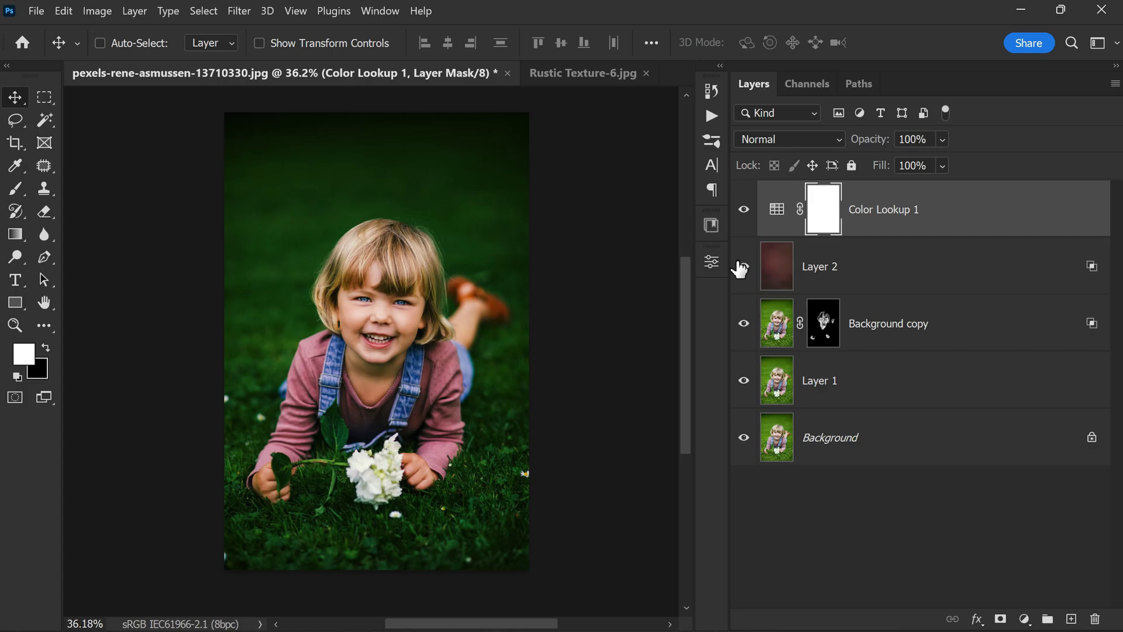
{"action": "left_click", "coordinate": [742, 266]}
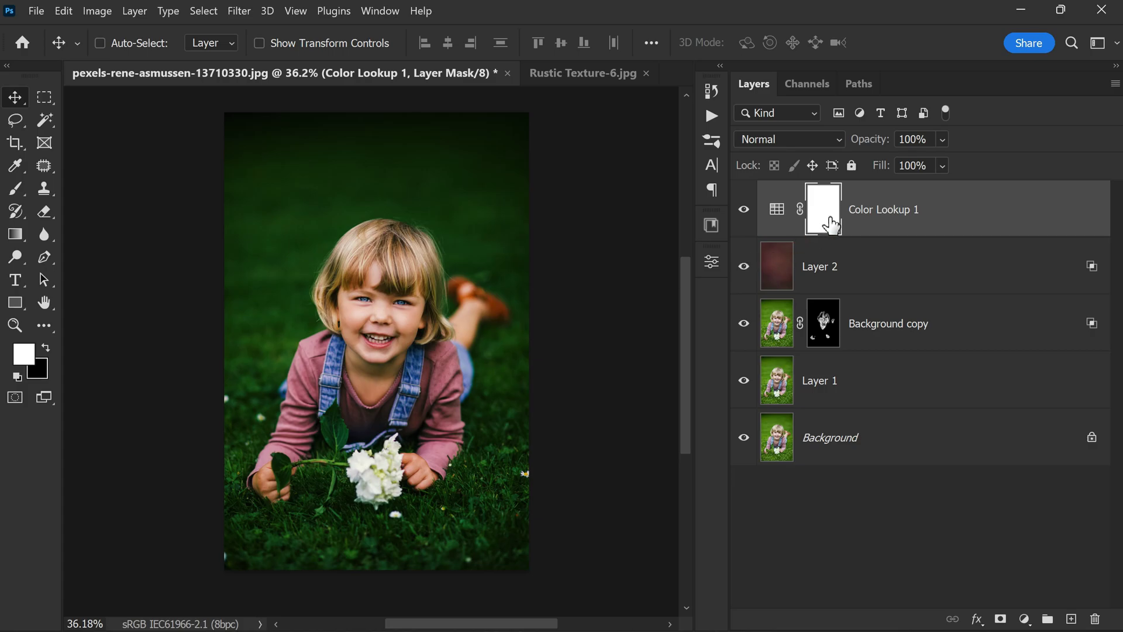
Apply Image into the Color Lookup mask: Merged, RGB, Invert checked, Multiply at 100%
{"action": "left_click", "coordinate": [93, 13]}
{"action": "left_click", "coordinate": [208, 248]}
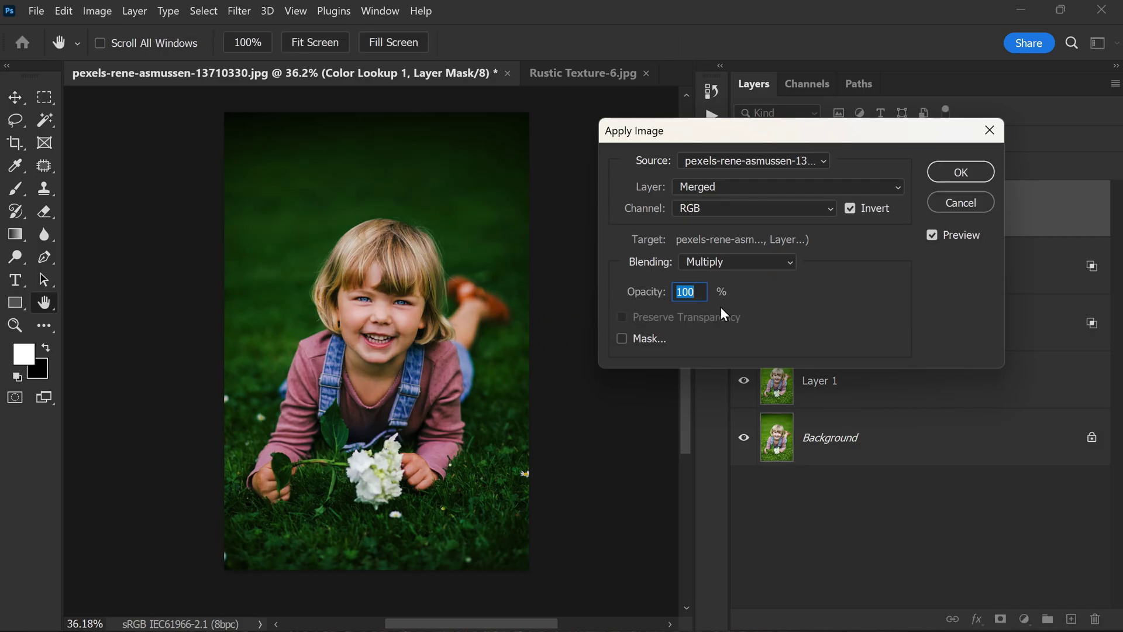
{"action": "left_click", "coordinate": [851, 208]}
{"action": "left_click", "coordinate": [850, 209]}
{"action": "left_click", "coordinate": [851, 209]}
{"action": "left_click", "coordinate": [949, 173]}
Compare the graded photo with the original and toggle the red texture layer
{"action": "scroll", "coordinate": [380, 310], "scroll_direction": "up", "scroll_amount": 3}
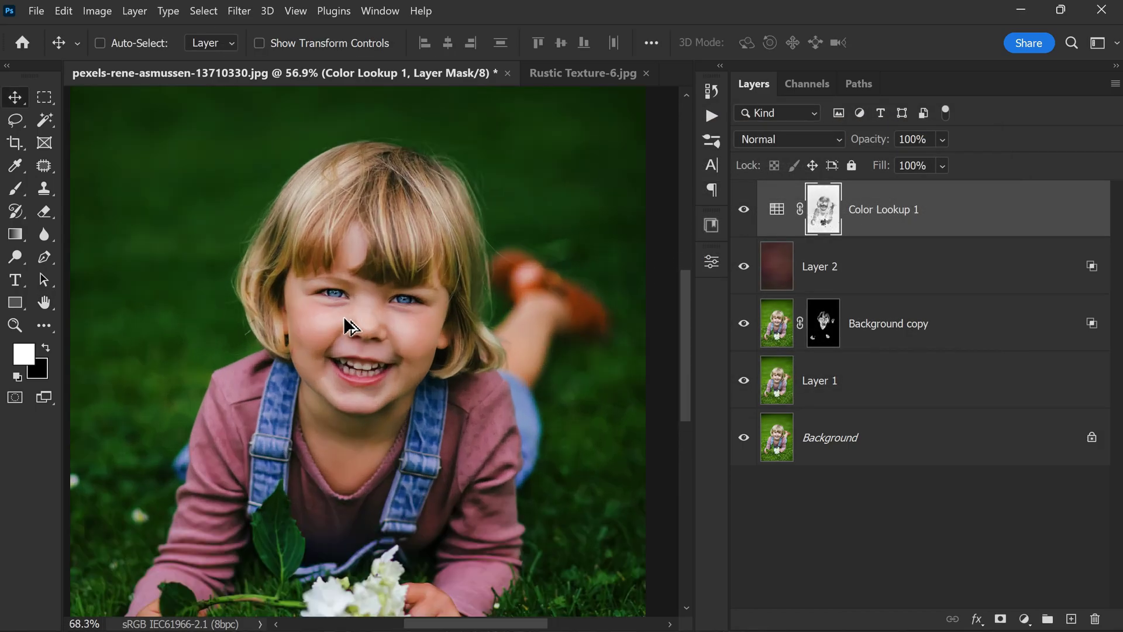
{"action": "scroll", "coordinate": [344, 318], "scroll_direction": "up", "scroll_amount": 3}
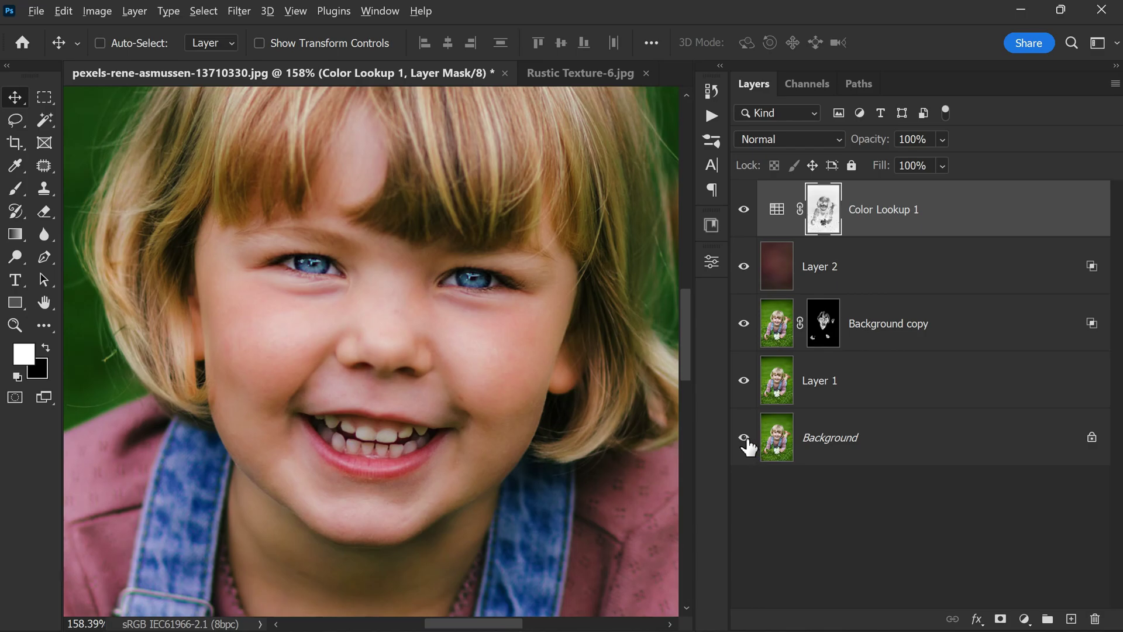
{"action": "left_click", "coordinate": [737, 457], "text": "alt"}
{"action": "left_click", "coordinate": [737, 458], "text": "alt"}
{"action": "left_click", "coordinate": [737, 457], "text": "alt"}
{"action": "left_click", "coordinate": [737, 458], "text": "alt"}
{"action": "scroll", "coordinate": [483, 316], "scroll_direction": "down", "scroll_amount": 6}
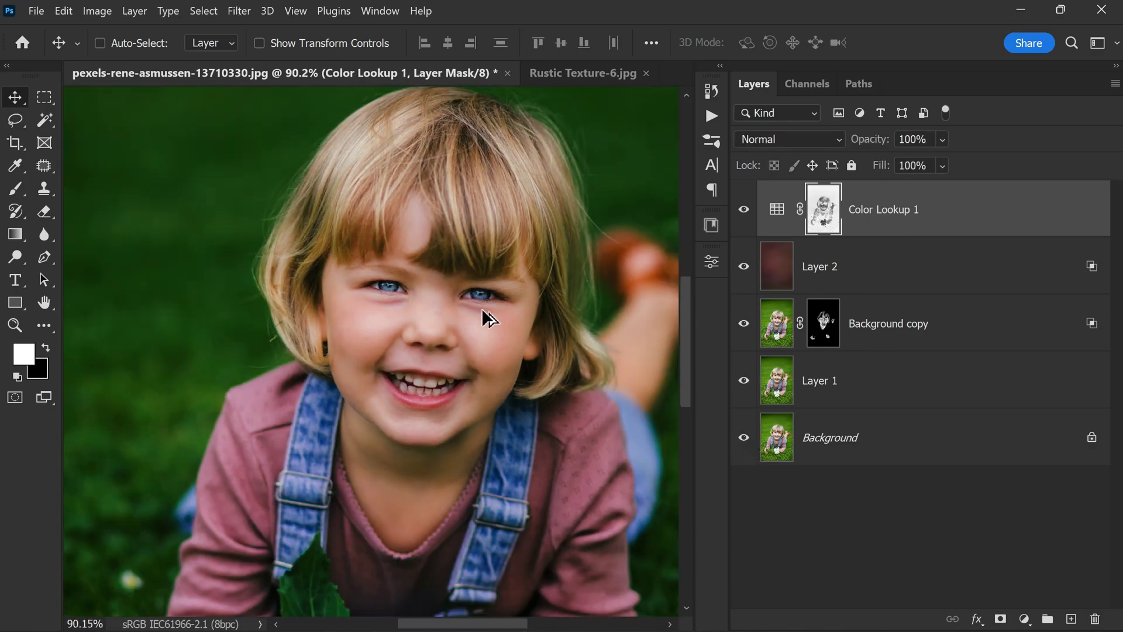
{"action": "left_click", "coordinate": [744, 270]}
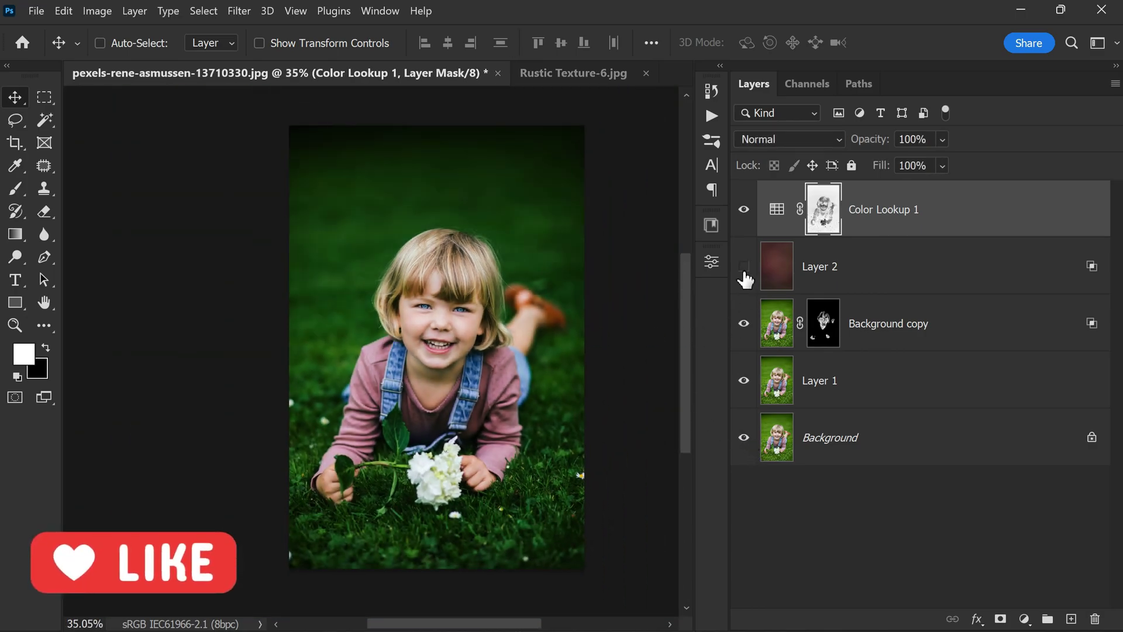
{"action": "left_click", "coordinate": [744, 270]}
{"action": "left_click", "coordinate": [744, 271]}
{"action": "left_click", "coordinate": [744, 270]}
Return Layer 2's Underlying Layer Blend If black slider to 0 and confirm
{"action": "left_click", "coordinate": [825, 280]}
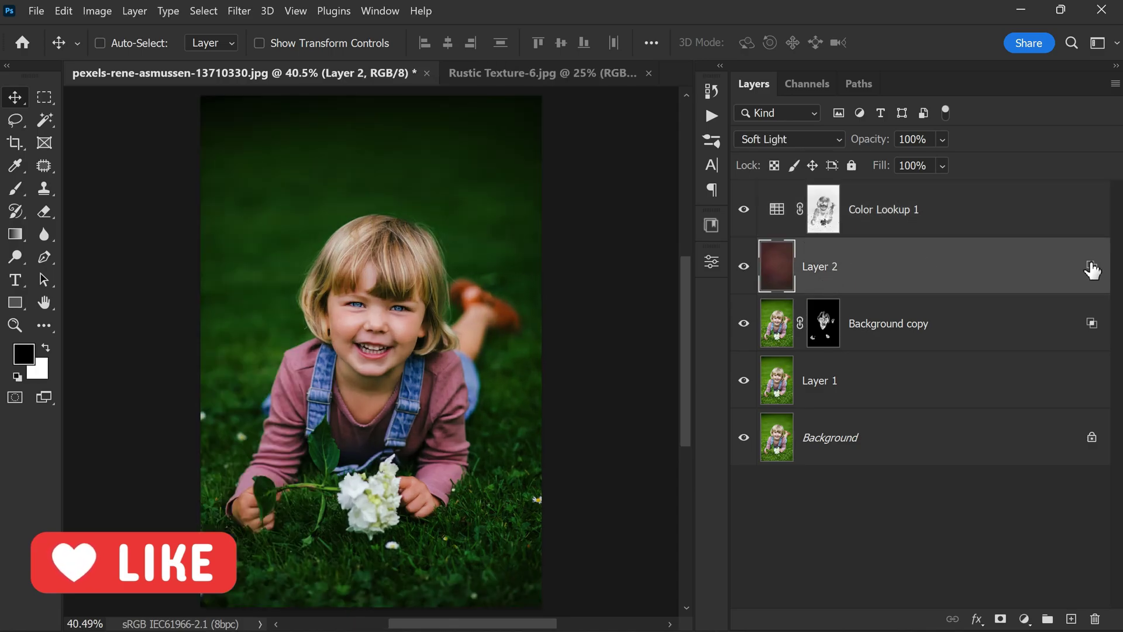
{"action": "double_click", "coordinate": [773, 285]}
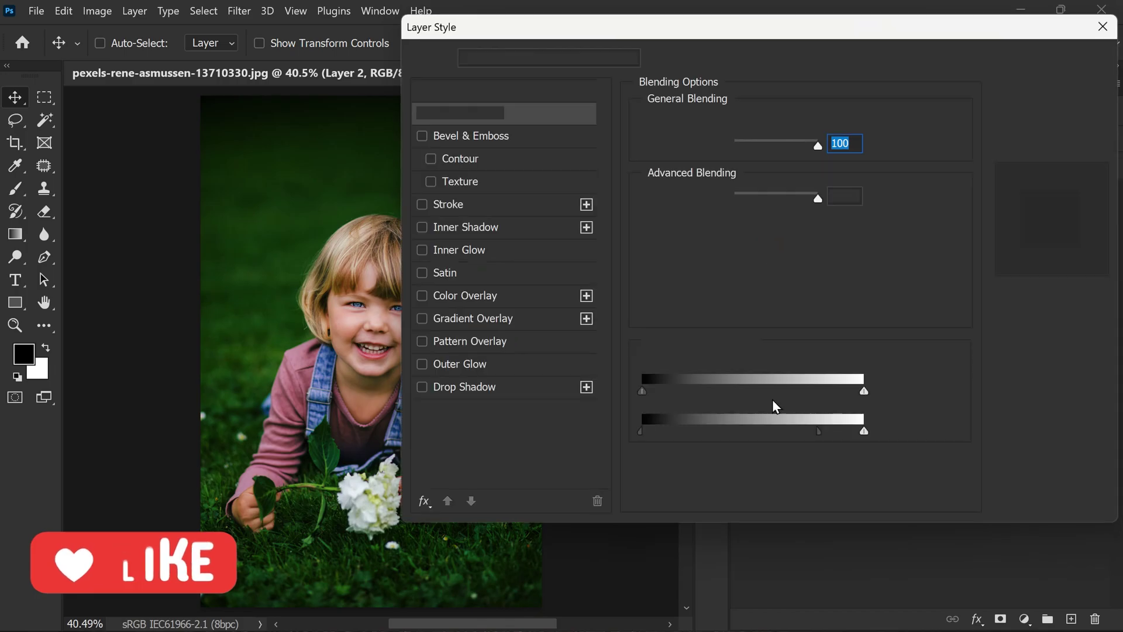
{"action": "left_click_drag", "start_coordinate": [763, 36], "coordinate": [901, 36]}
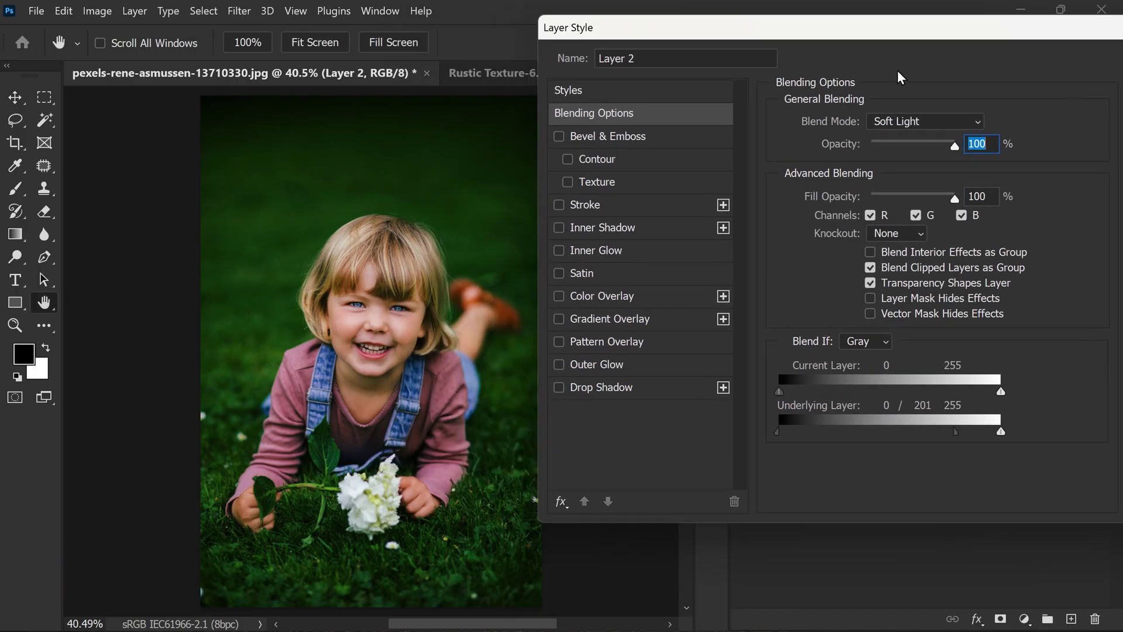
{"action": "left_click_drag", "start_coordinate": [953, 430], "coordinate": [1014, 448]}
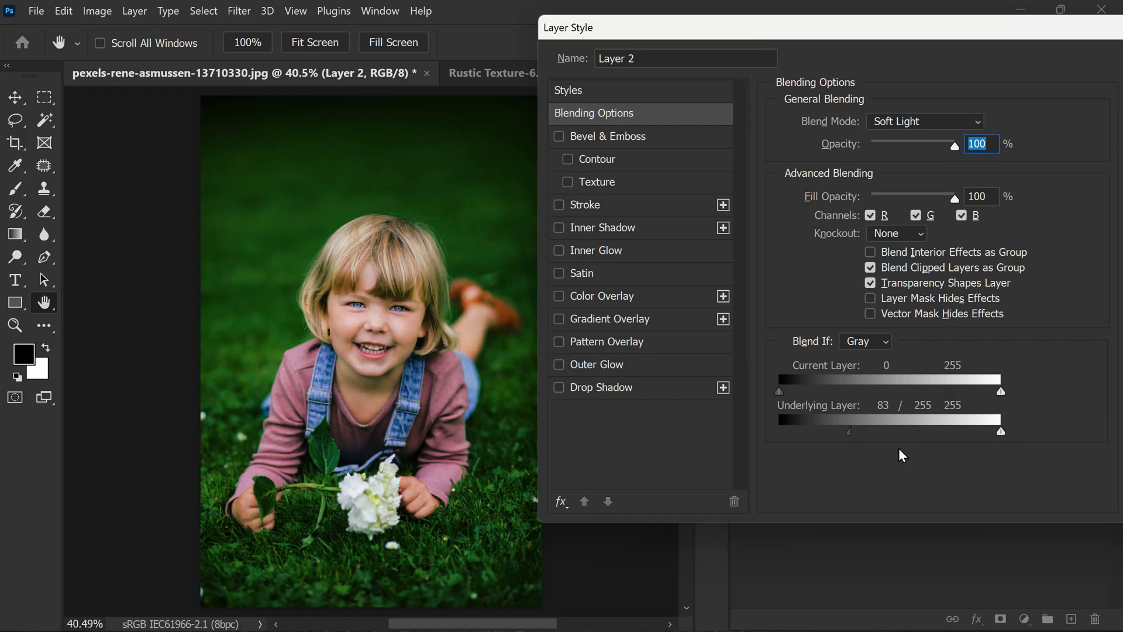
{"action": "left_click_drag", "start_coordinate": [849, 435], "coordinate": [739, 438]}
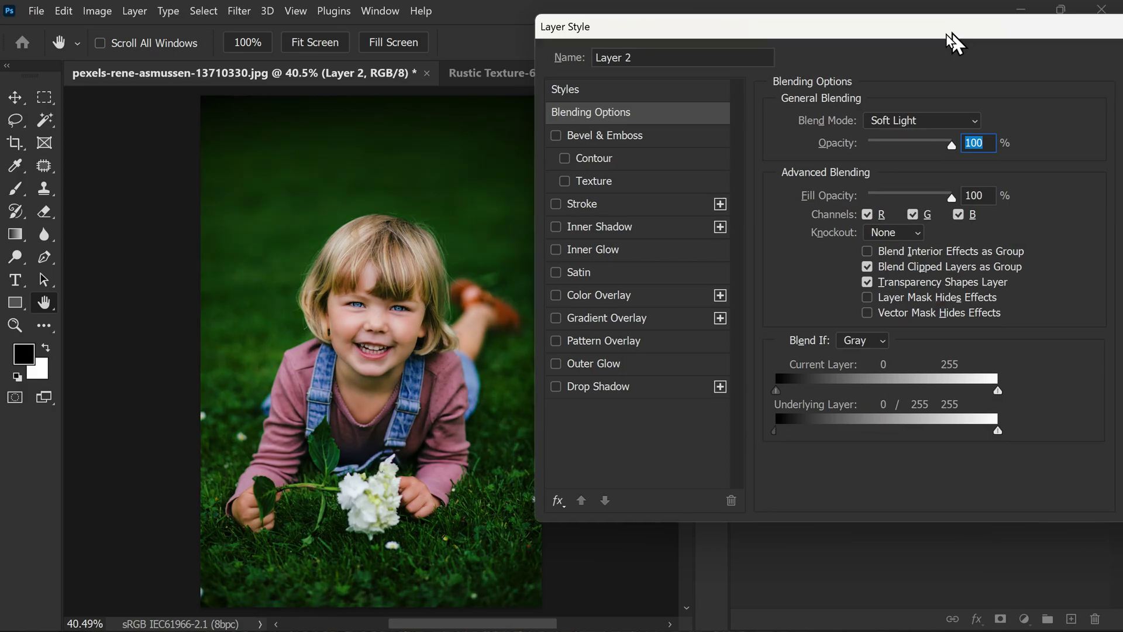
{"action": "left_click_drag", "start_coordinate": [953, 38], "coordinate": [754, 64]}
{"action": "key", "text": "Return"}
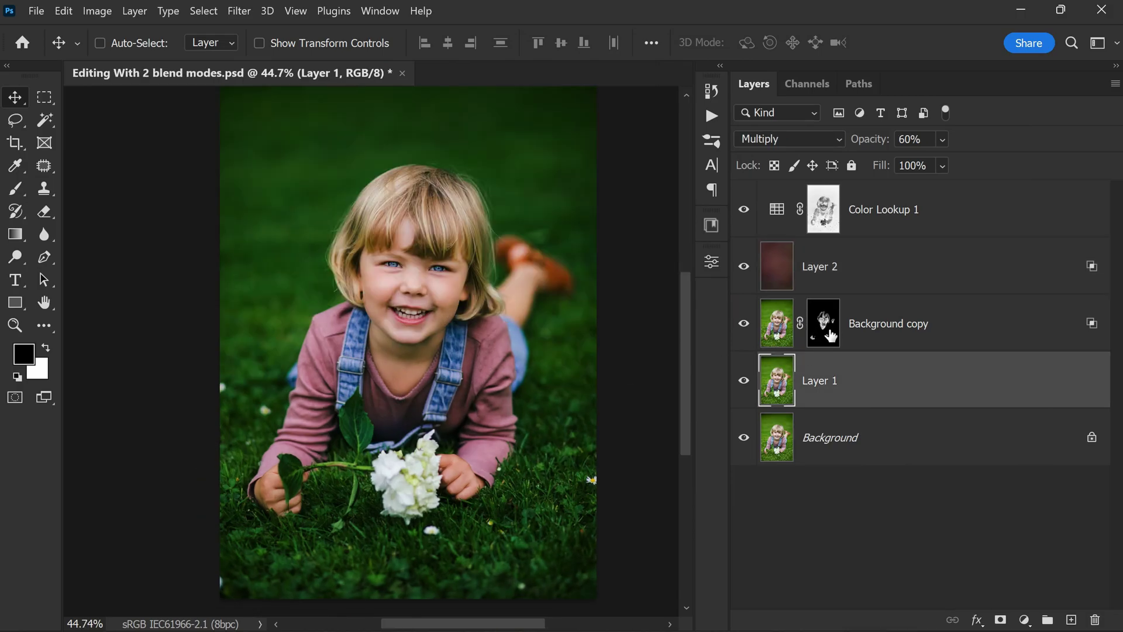
{"action": "left_click", "coordinate": [831, 335]}
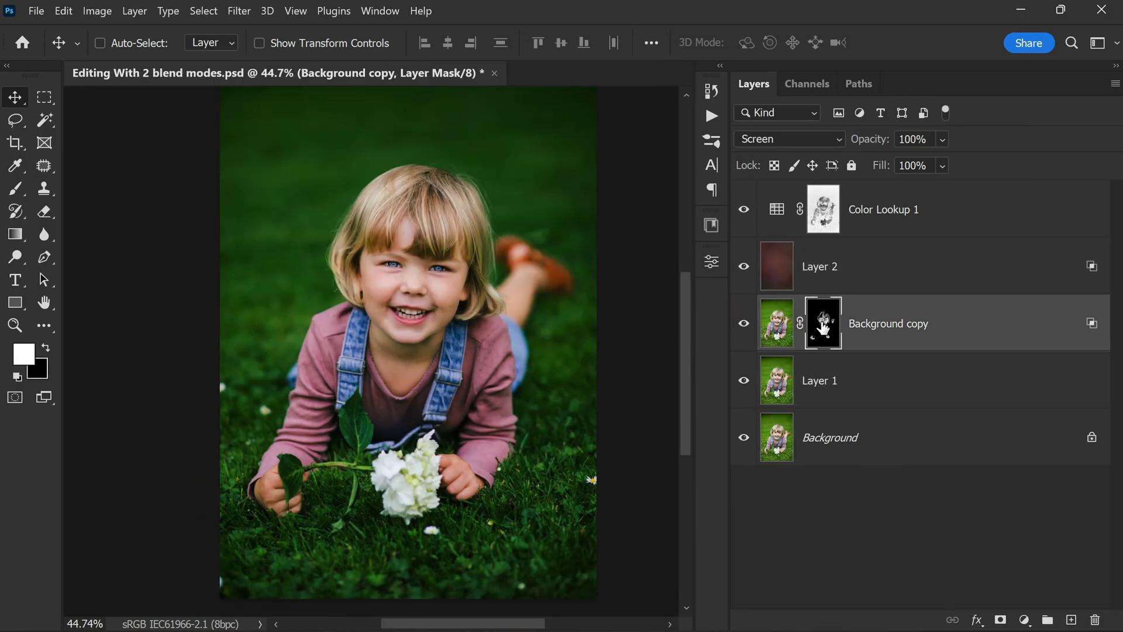
View the Background copy mask on its own, return to the photo, and pick the Brush
{"action": "left_click", "coordinate": [825, 507]}
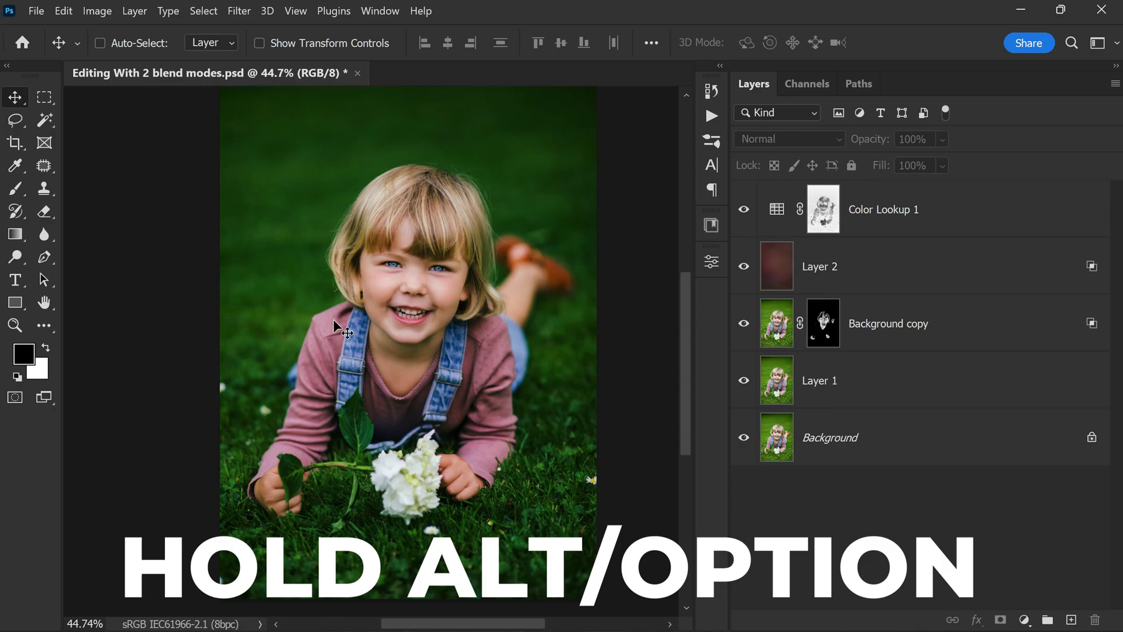
{"action": "left_click", "coordinate": [823, 330], "text": "alt"}
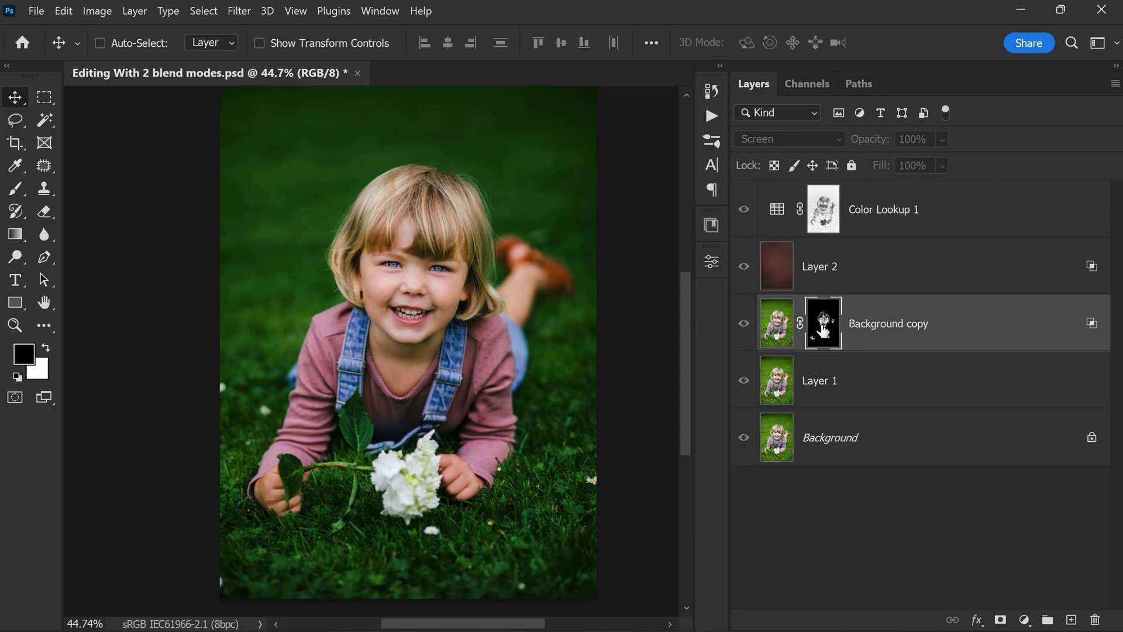
{"action": "scroll", "coordinate": [406, 301], "scroll_direction": "up", "scroll_amount": 5}
{"action": "scroll", "coordinate": [410, 316], "scroll_direction": "down", "scroll_amount": 5}
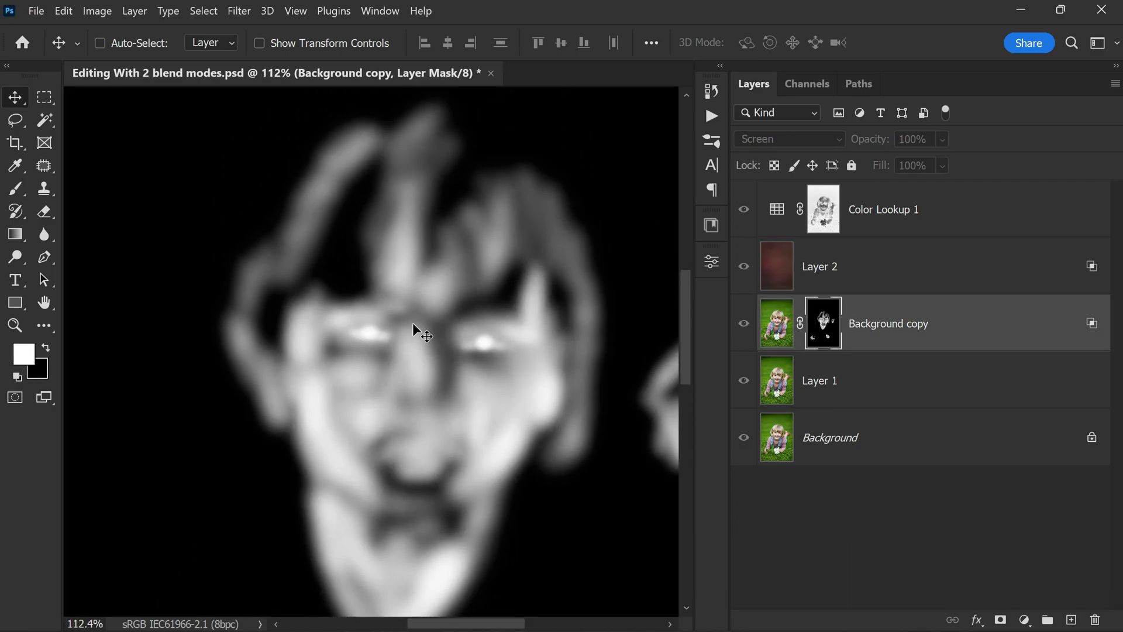
{"action": "scroll", "coordinate": [396, 324], "scroll_direction": "down", "scroll_amount": 2}
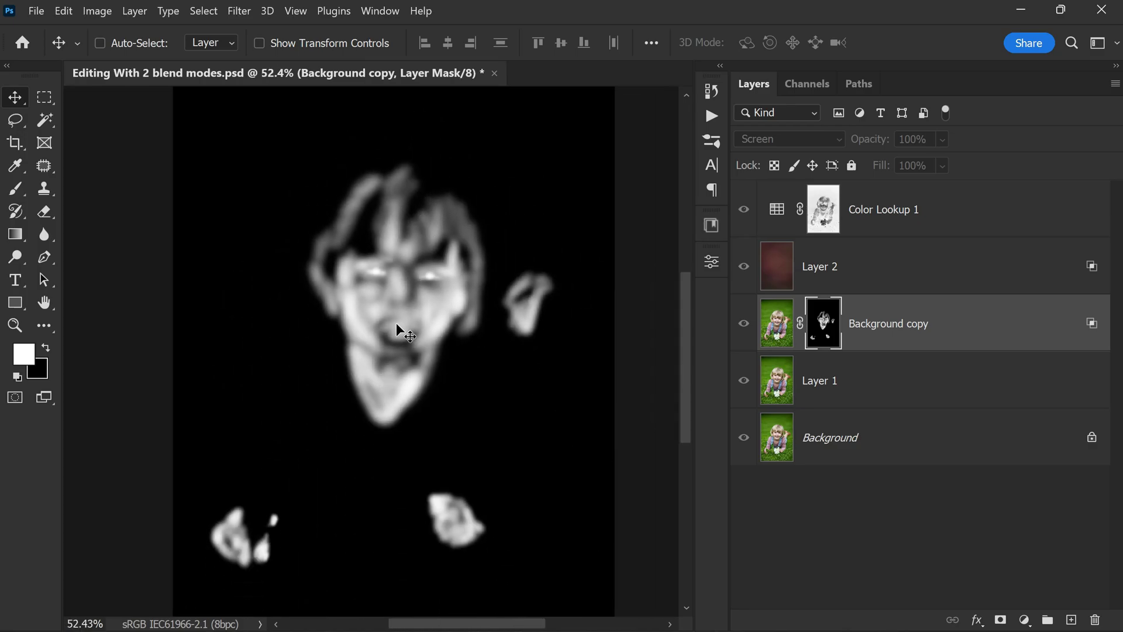
{"action": "left_click", "coordinate": [825, 335], "text": "alt"}
{"action": "scroll", "coordinate": [389, 302], "scroll_direction": "up", "scroll_amount": 3}
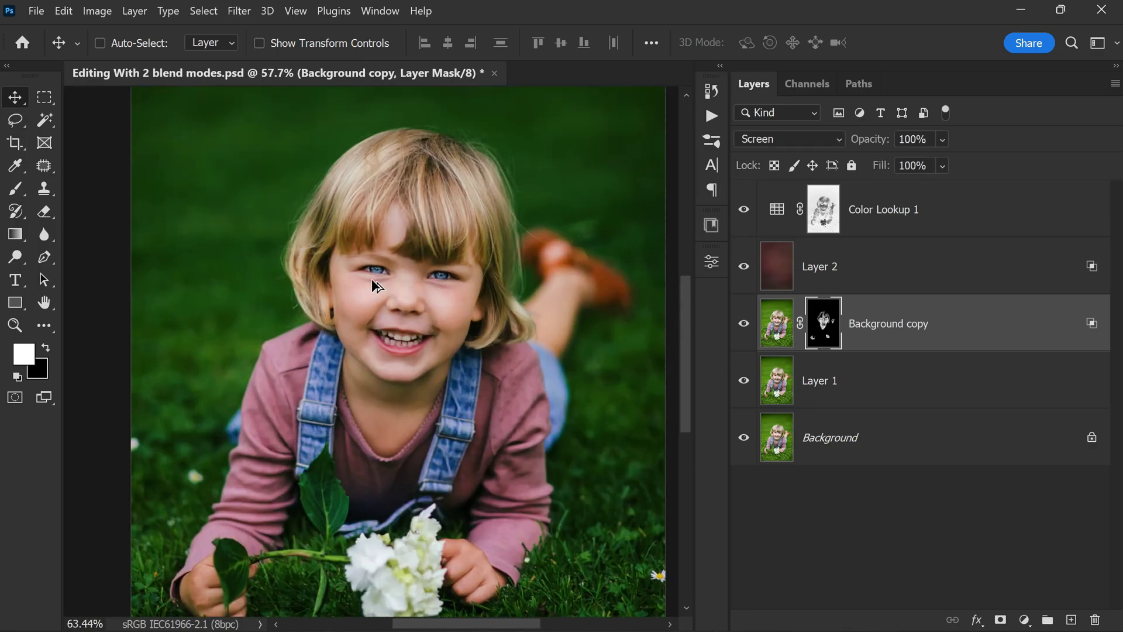
{"action": "key", "text": "b"}
{"action": "scroll", "coordinate": [396, 258], "scroll_direction": "up", "scroll_amount": 3}
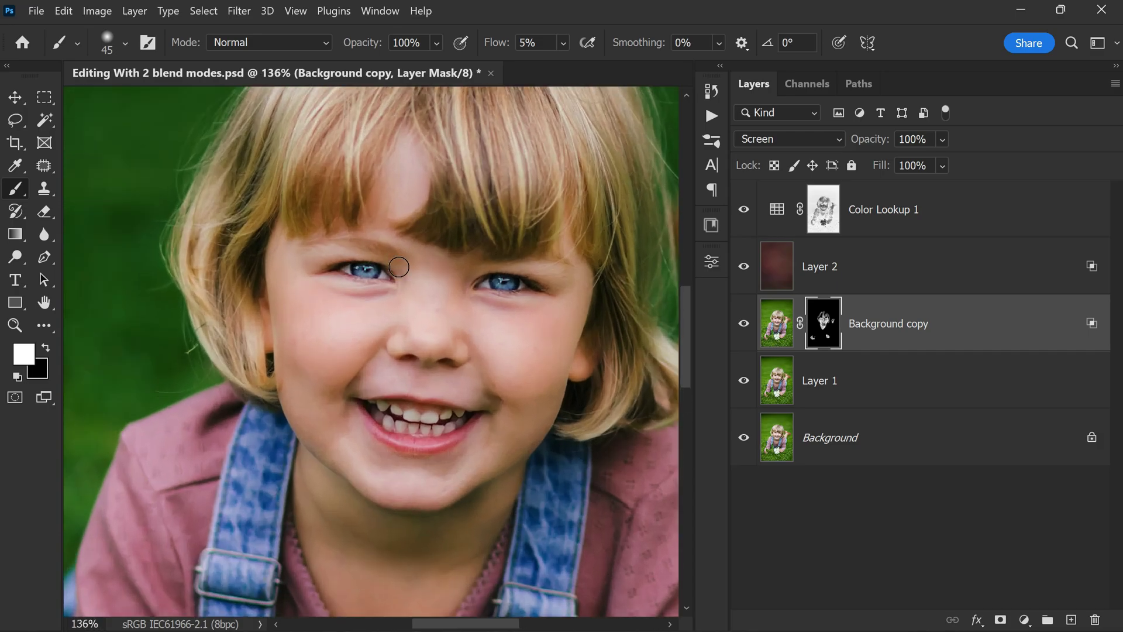
{"action": "key", "text": "bracketright"}
{"action": "key", "text": "bracketright"}
{"action": "key", "text": "bracketright"}
{"action": "key", "text": "bracketright"}
{"action": "scroll", "coordinate": [376, 275], "scroll_direction": "up", "scroll_amount": 4}
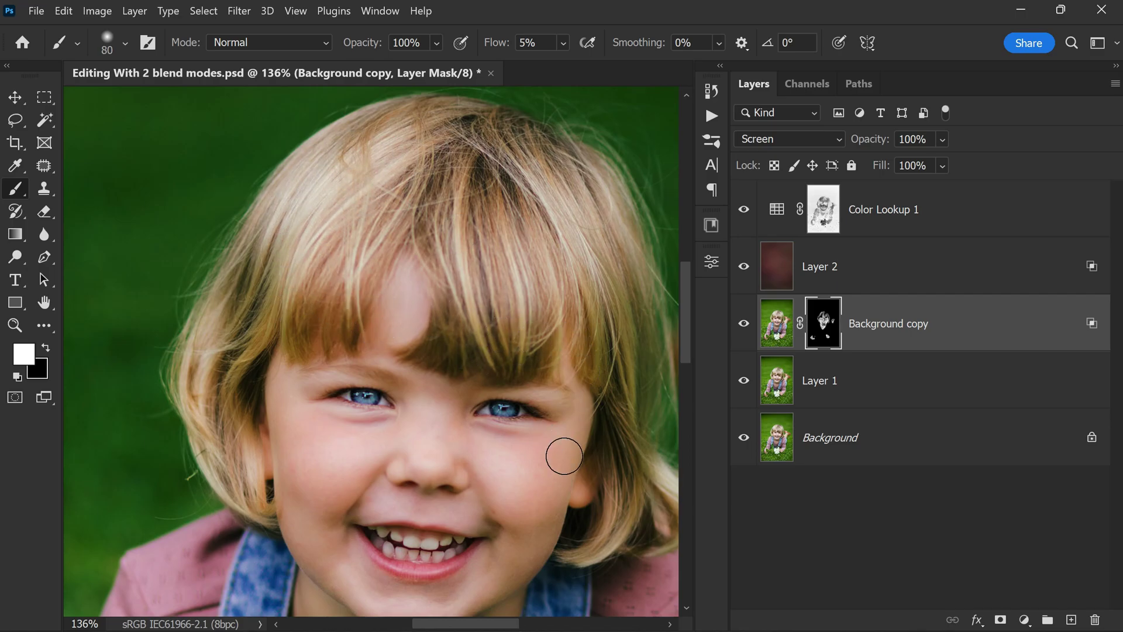
{"action": "scroll", "coordinate": [561, 422], "scroll_direction": "down", "scroll_amount": 2}
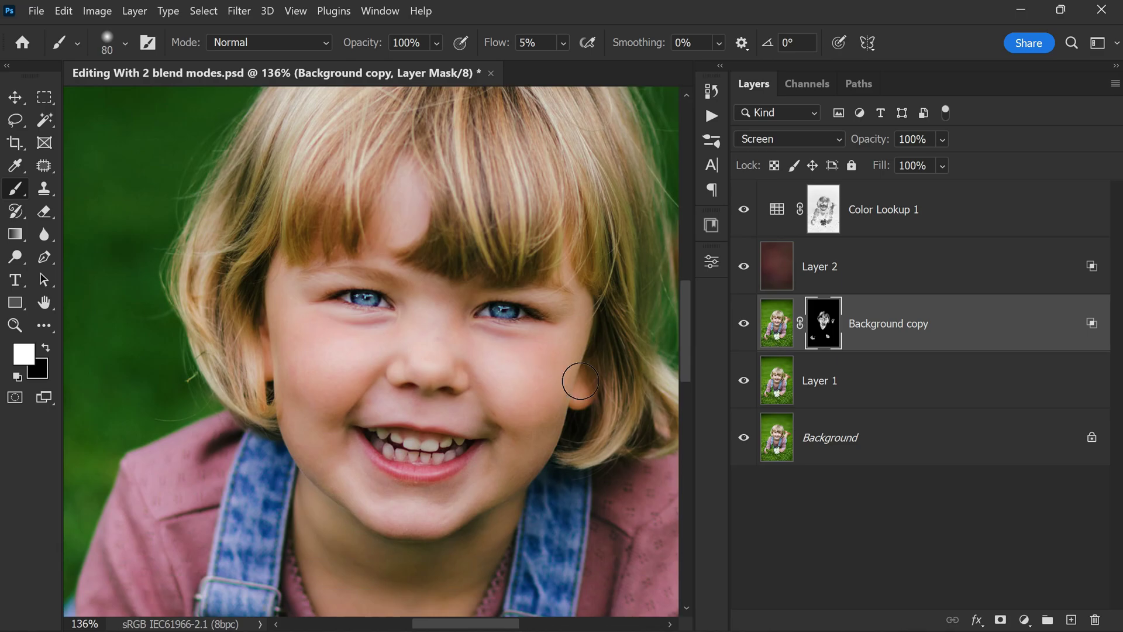
{"action": "left_click", "coordinate": [825, 338], "text": "alt"}
{"action": "left_click", "coordinate": [825, 338], "text": "alt"}
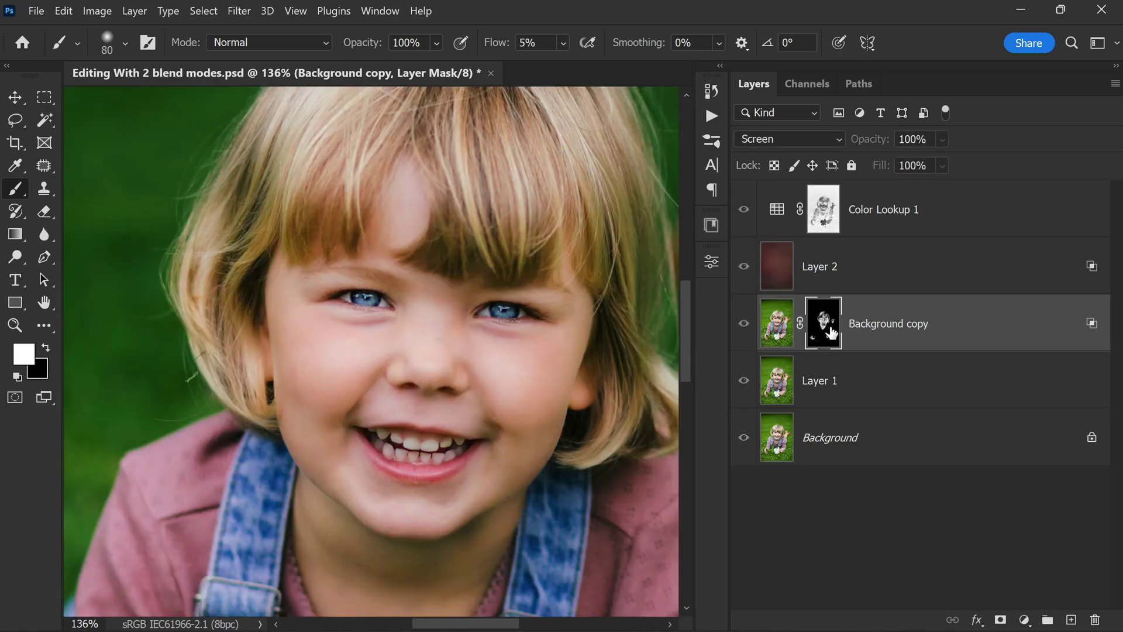
{"action": "left_click", "coordinate": [823, 341], "text": "alt"}
{"action": "left_click", "coordinate": [823, 341], "text": "alt"}
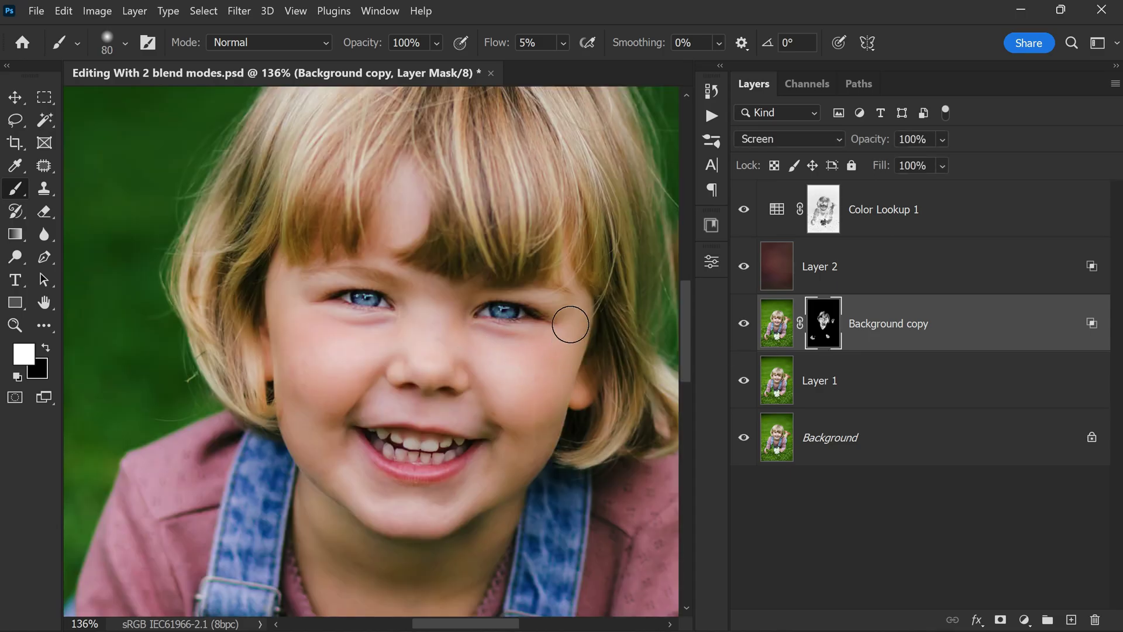
{"action": "scroll", "coordinate": [556, 293], "scroll_direction": "down", "scroll_amount": 5}
Shrink the brush and paint white on the mask over the dark shirt fold
{"action": "scroll", "coordinate": [552, 268], "scroll_direction": "down", "scroll_amount": 2}
{"action": "scroll", "coordinate": [461, 325], "scroll_direction": "up", "scroll_amount": 5}
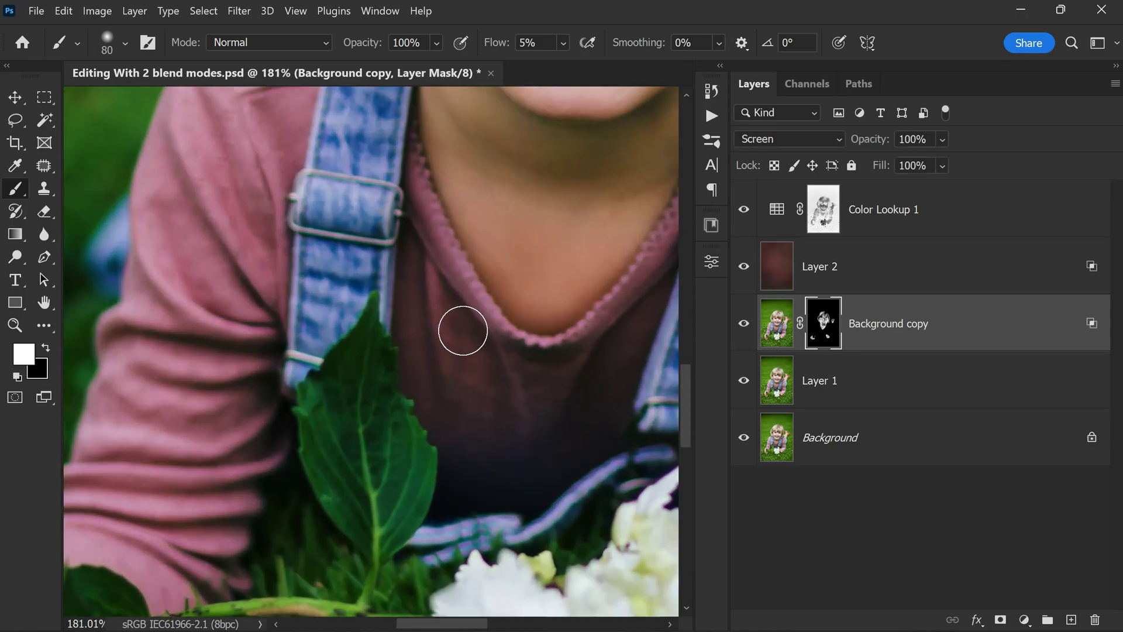
{"action": "key", "text": "bracketleft"}
{"action": "key", "text": "bracketleft"}
{"action": "key", "text": "bracketleft"}
{"action": "key", "text": "bracketleft"}
{"action": "key", "text": "bracketleft"}
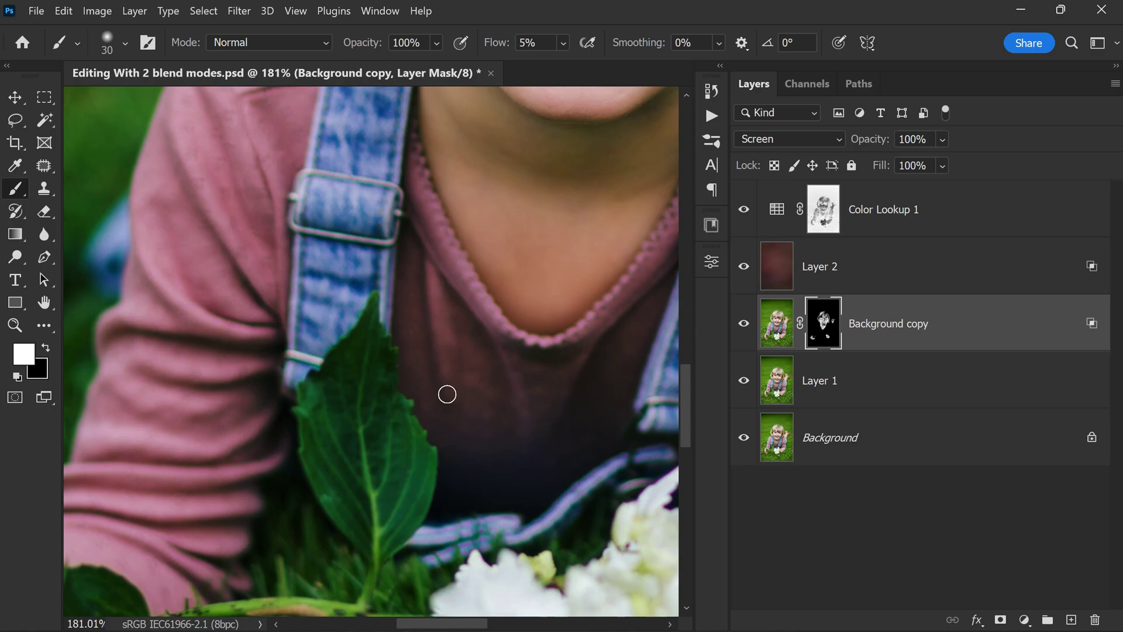
{"action": "left_click_drag", "start_coordinate": [521, 415], "coordinate": [514, 360]}
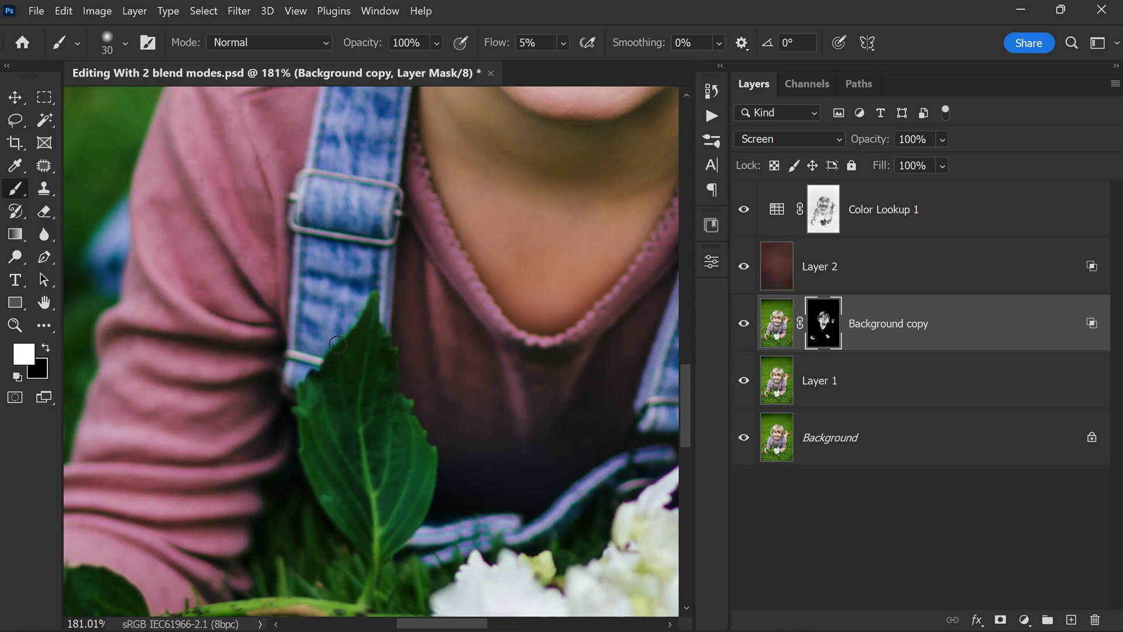
{"action": "scroll", "coordinate": [342, 350], "scroll_direction": "down", "scroll_amount": 5}
{"action": "scroll", "coordinate": [274, 181], "scroll_direction": "up", "scroll_amount": 3}
{"action": "scroll", "coordinate": [345, 233], "scroll_direction": "up", "scroll_amount": 3}
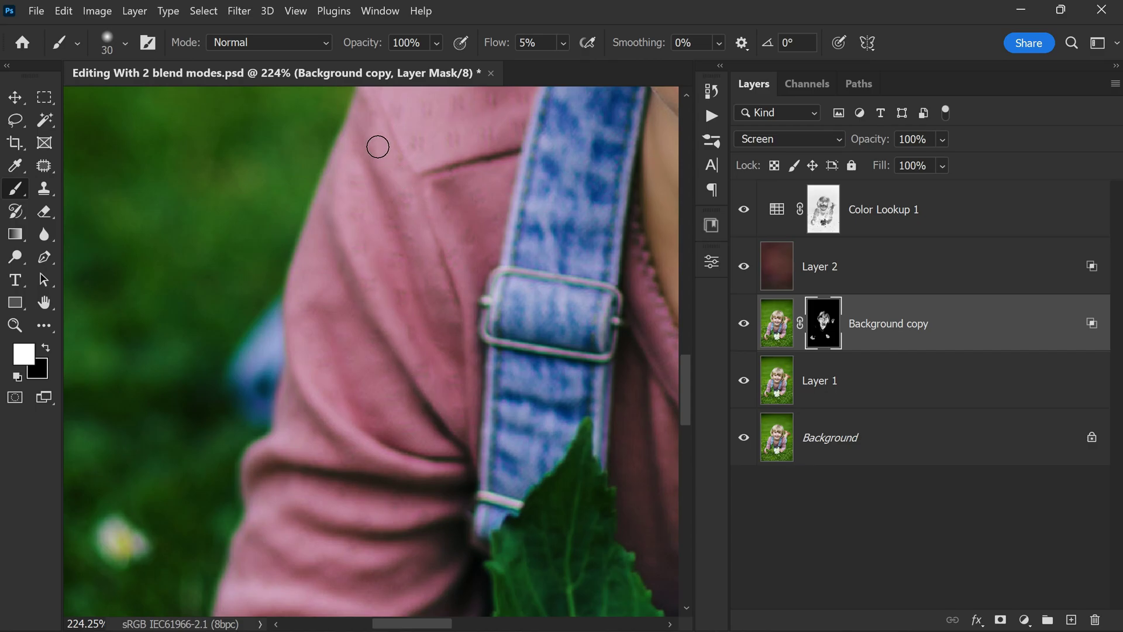
{"action": "scroll", "coordinate": [386, 351], "scroll_direction": "up", "scroll_amount": 1}
{"action": "scroll", "coordinate": [328, 404], "scroll_direction": "down", "scroll_amount": 2}
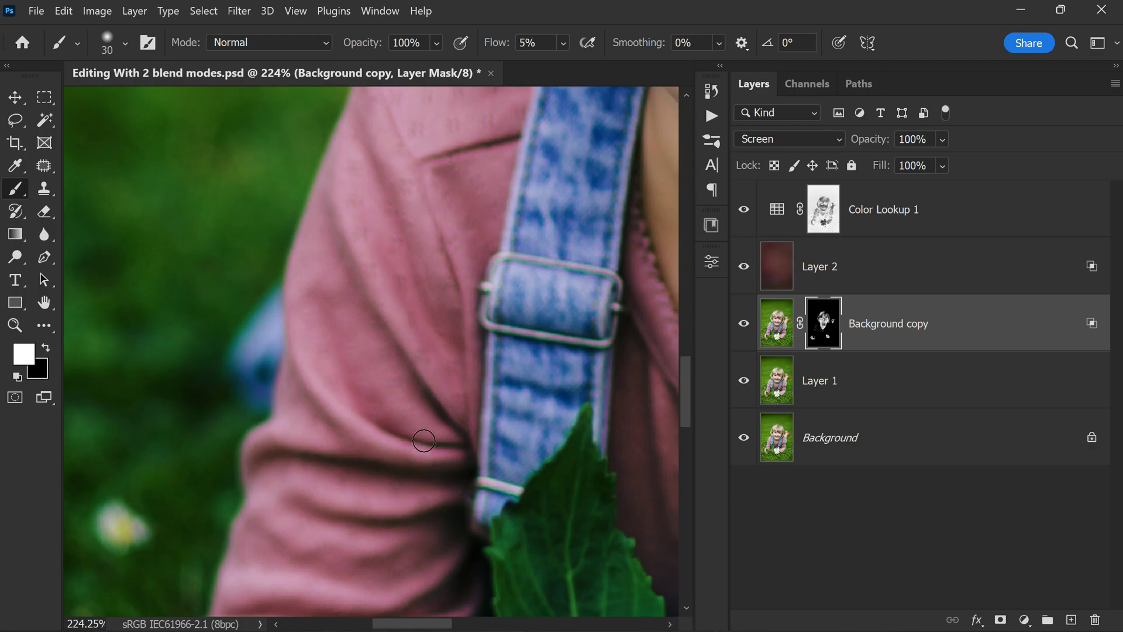
{"action": "scroll", "coordinate": [410, 439], "scroll_direction": "down", "scroll_amount": 3}
{"action": "scroll", "coordinate": [381, 417], "scroll_direction": "down", "scroll_amount": 2}
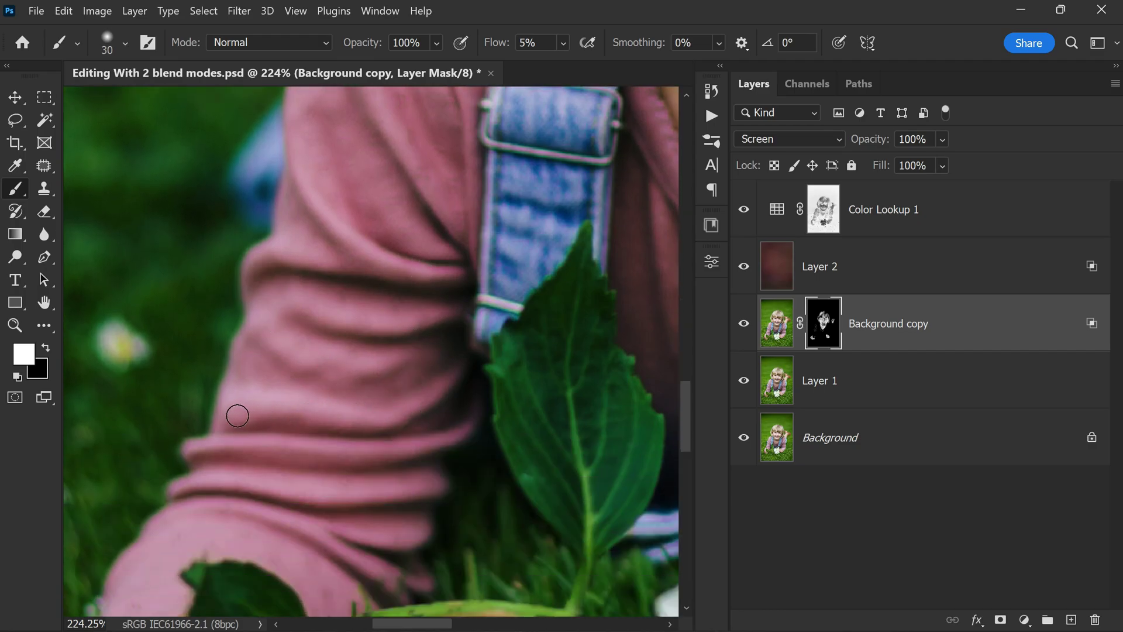
{"action": "scroll", "coordinate": [286, 451], "scroll_direction": "down", "scroll_amount": 2}
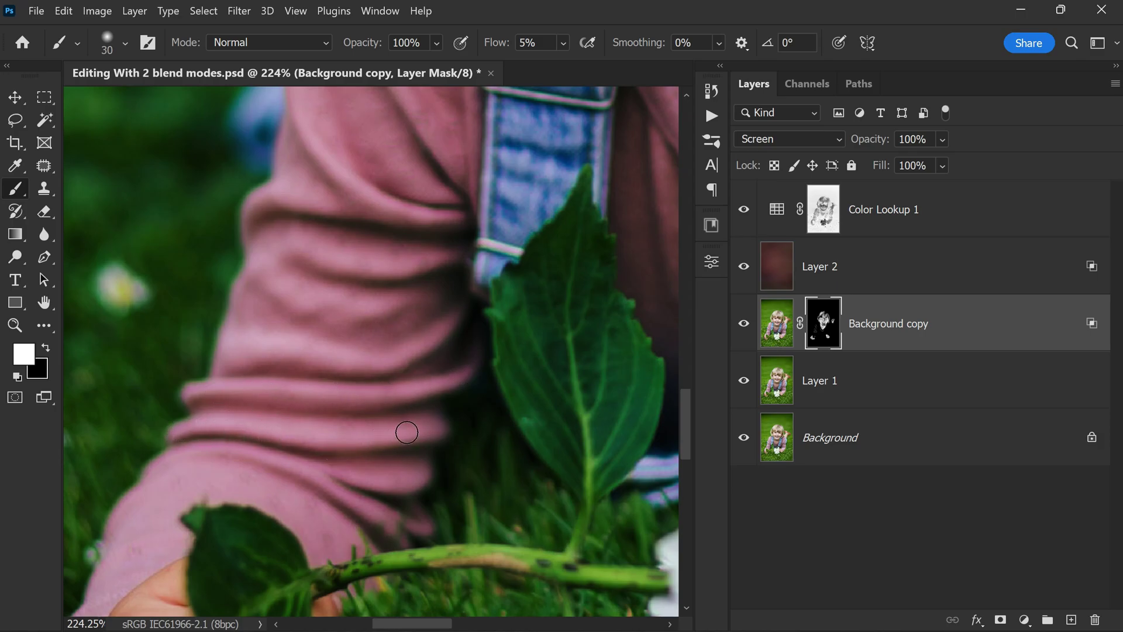
{"action": "scroll", "coordinate": [374, 456], "scroll_direction": "down", "scroll_amount": 2}
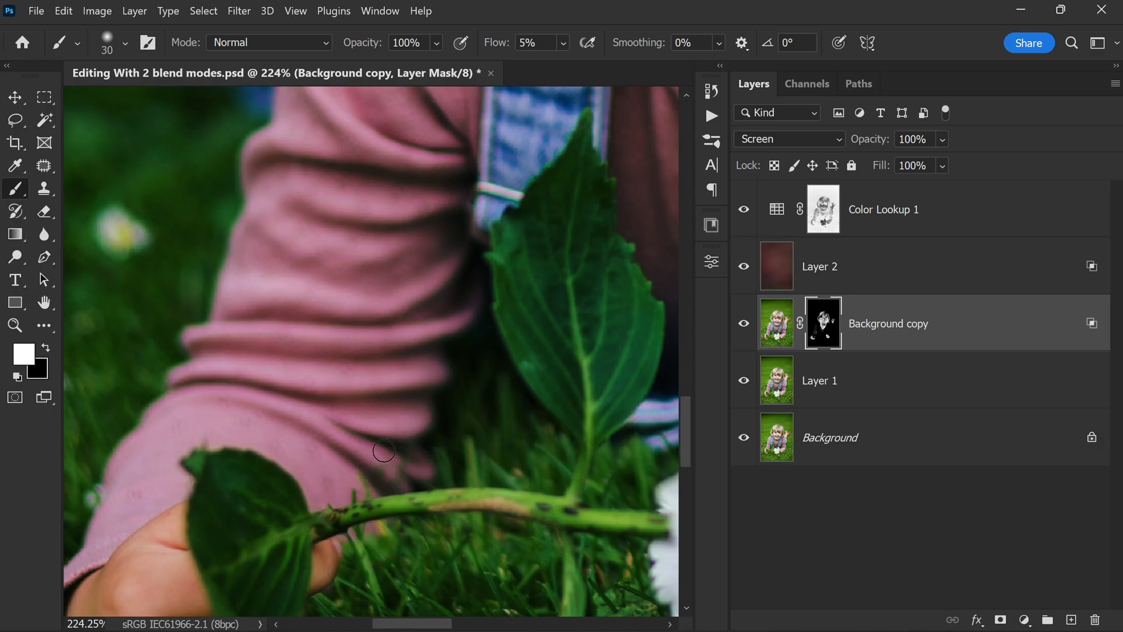
{"action": "scroll", "coordinate": [380, 450], "scroll_direction": "down", "scroll_amount": 5}
{"action": "scroll", "coordinate": [367, 370], "scroll_direction": "up", "scroll_amount": 4}
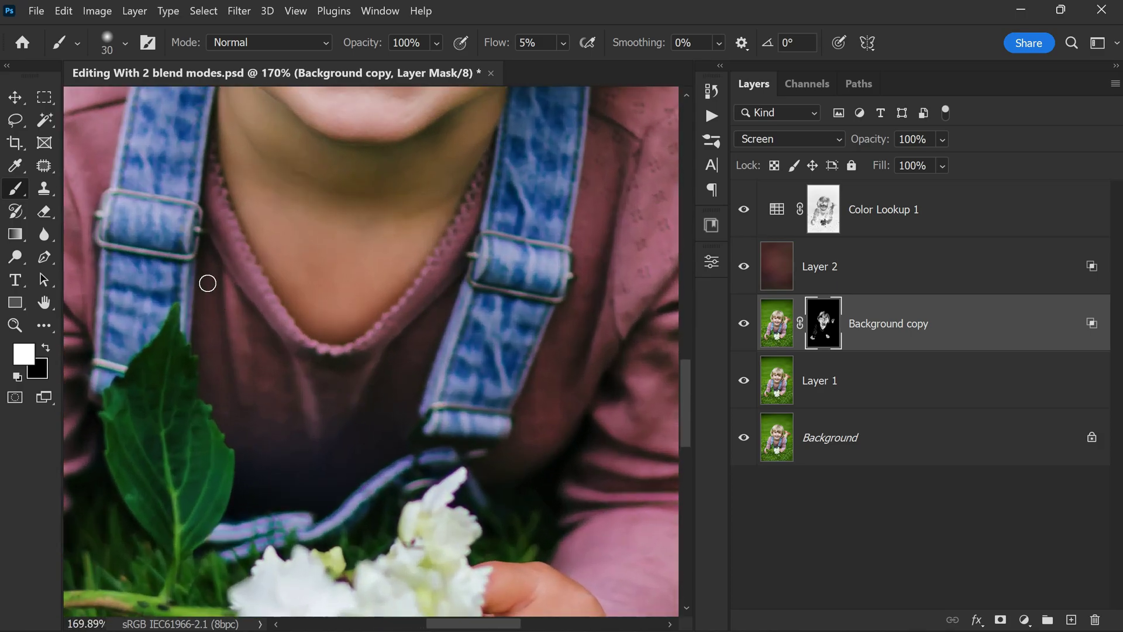
{"action": "scroll", "coordinate": [501, 321], "scroll_direction": "down", "scroll_amount": 2}
{"action": "scroll", "coordinate": [456, 198], "scroll_direction": "up", "scroll_amount": 2}
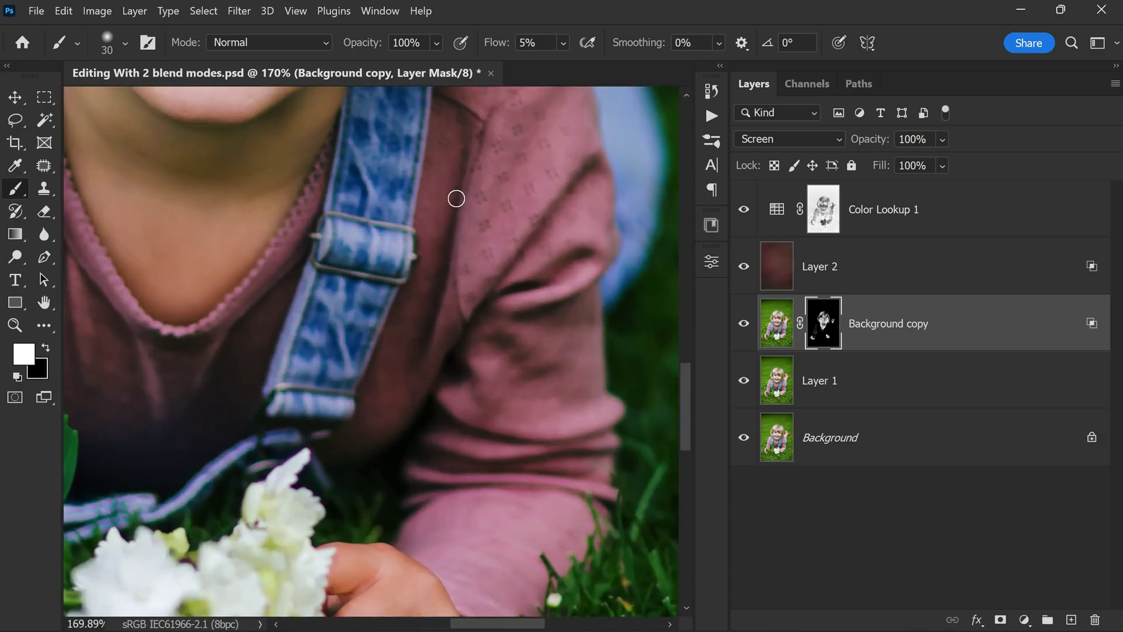
Enlarge the brush to work the pink sleeves, then view the mask alone
{"action": "key", "text": "bracketright"}
{"action": "key", "text": "bracketright"}
{"action": "key", "text": "bracketright"}
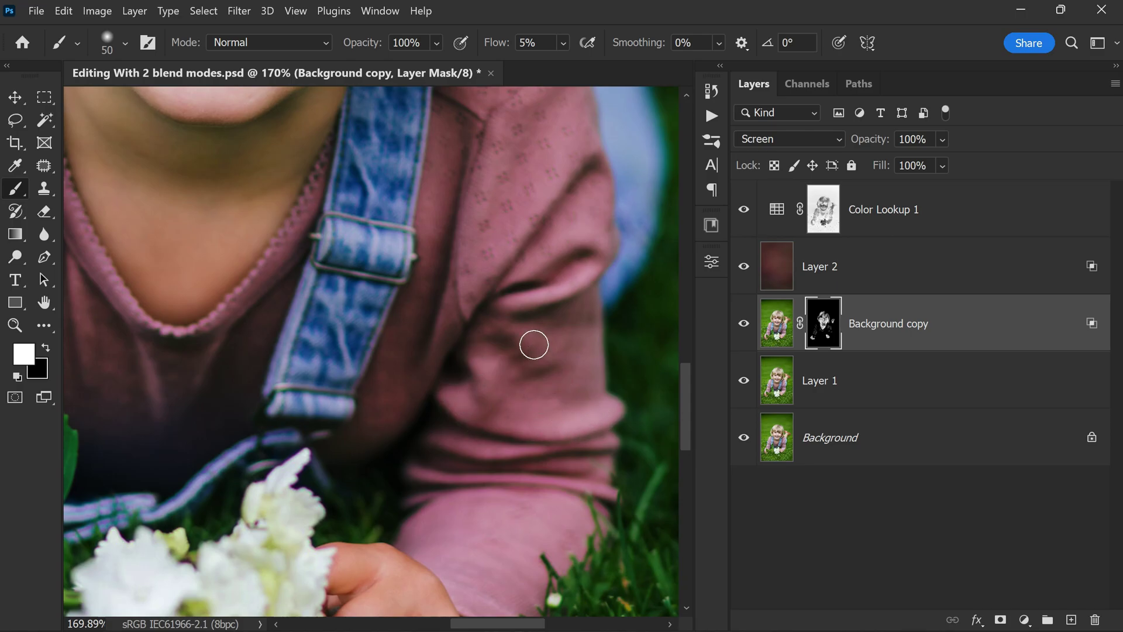
{"action": "scroll", "coordinate": [546, 346], "scroll_direction": "down", "scroll_amount": 1}
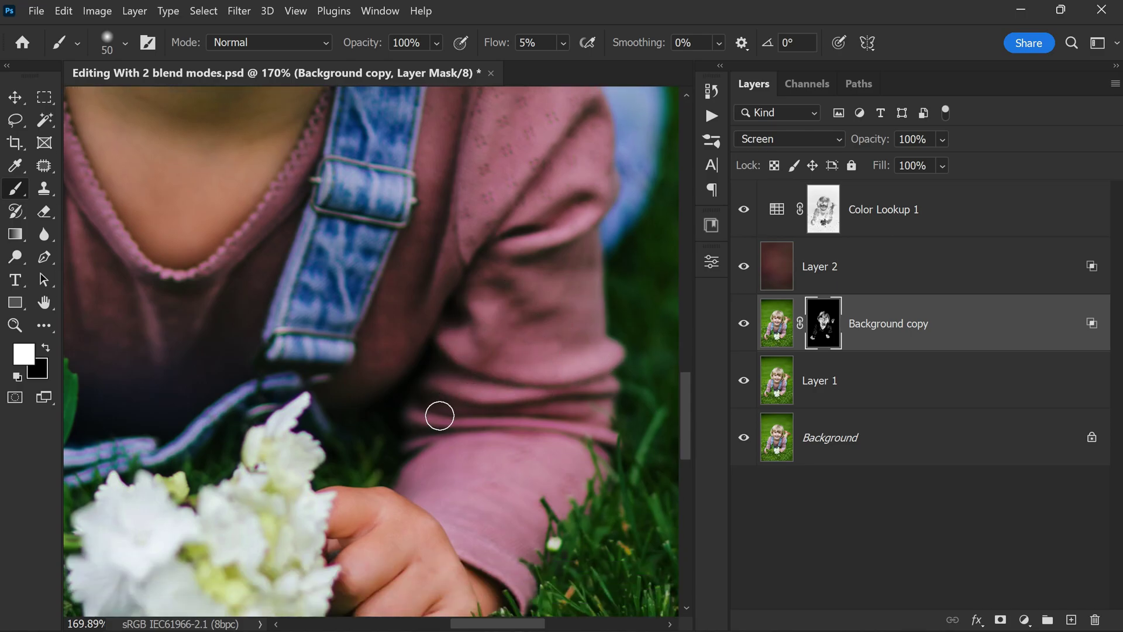
{"action": "scroll", "coordinate": [431, 462], "scroll_direction": "down", "scroll_amount": 2}
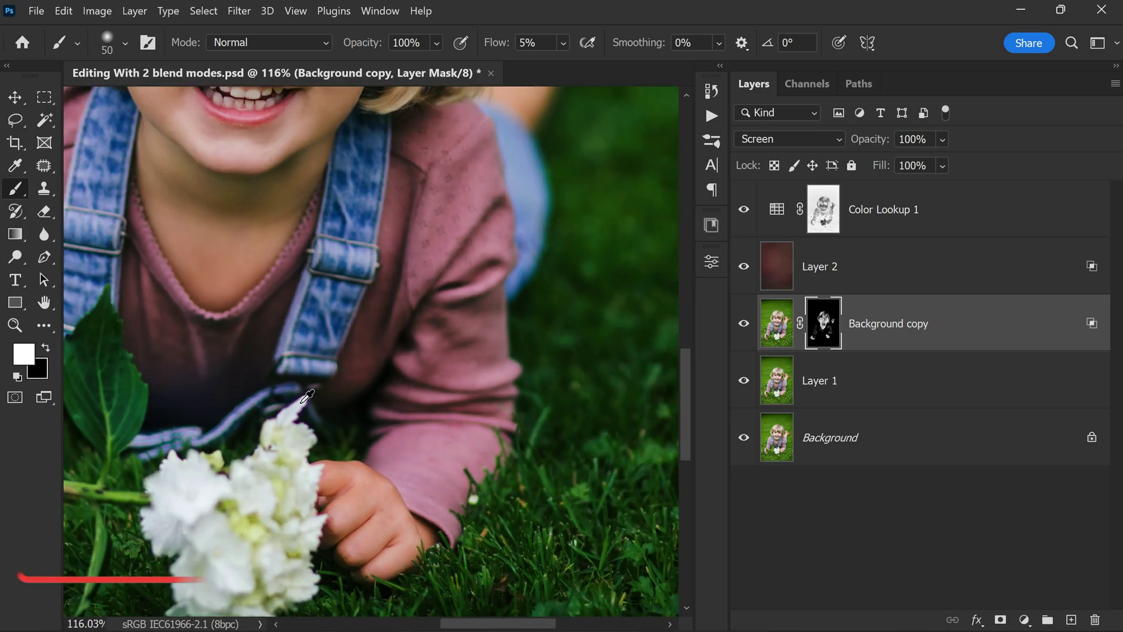
{"action": "scroll", "coordinate": [480, 326], "scroll_direction": "up", "scroll_amount": 2}
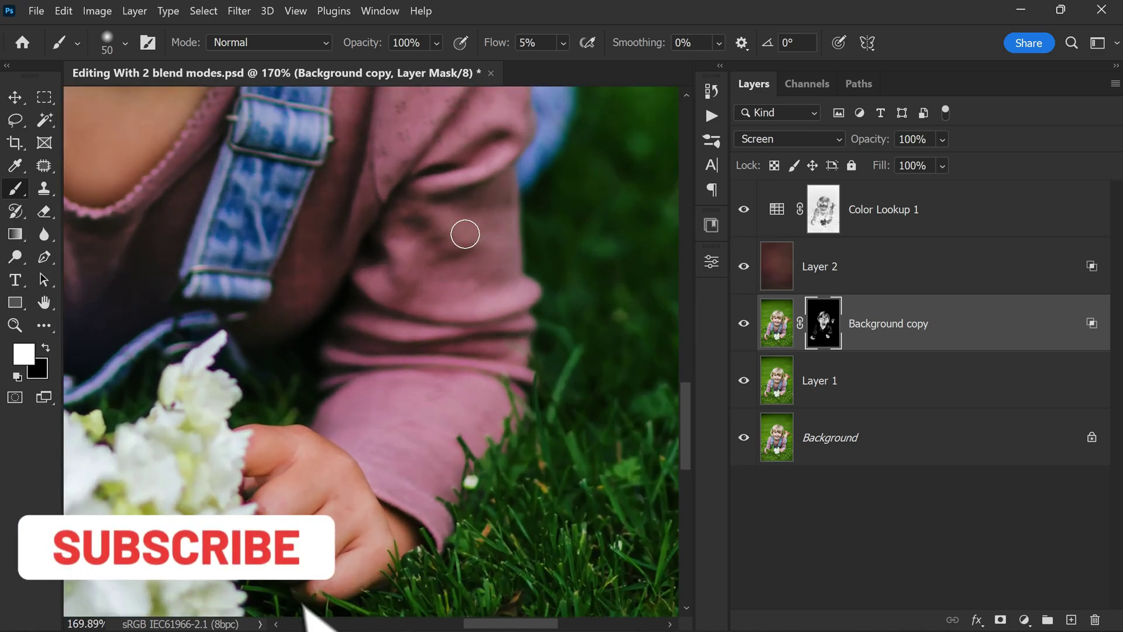
{"action": "scroll", "coordinate": [468, 225], "scroll_direction": "down", "scroll_amount": 5}
{"action": "scroll", "coordinate": [475, 215], "scroll_direction": "up", "scroll_amount": 3}
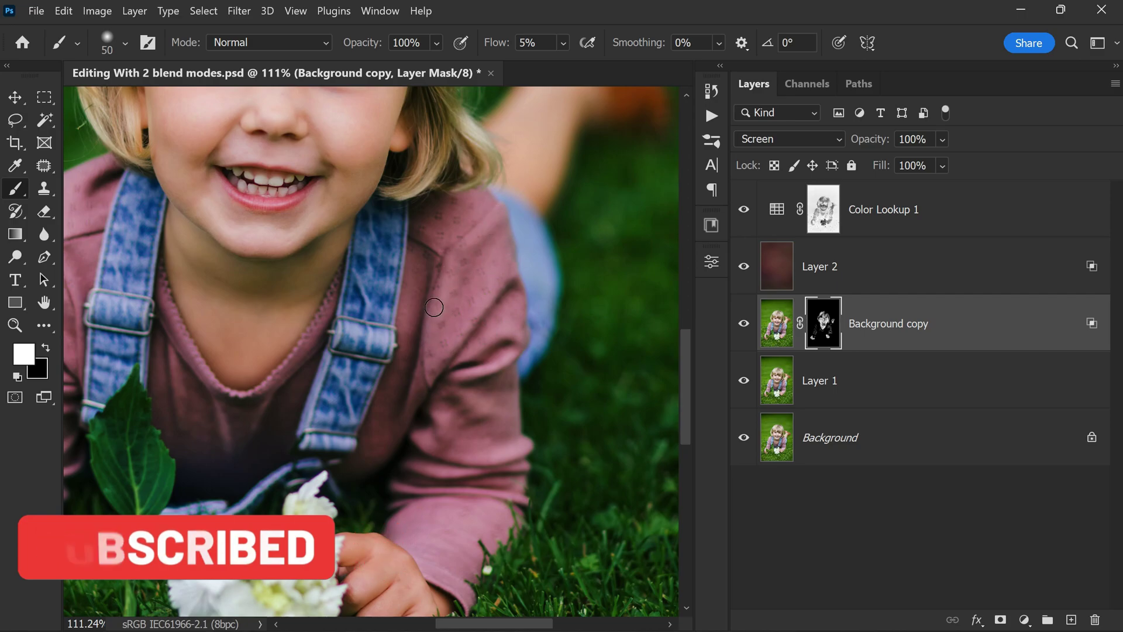
{"action": "scroll", "coordinate": [433, 306], "scroll_direction": "down", "scroll_amount": 4}
{"action": "scroll", "coordinate": [403, 370], "scroll_direction": "up", "scroll_amount": 2}
{"action": "scroll", "coordinate": [362, 371], "scroll_direction": "up", "scroll_amount": 3}
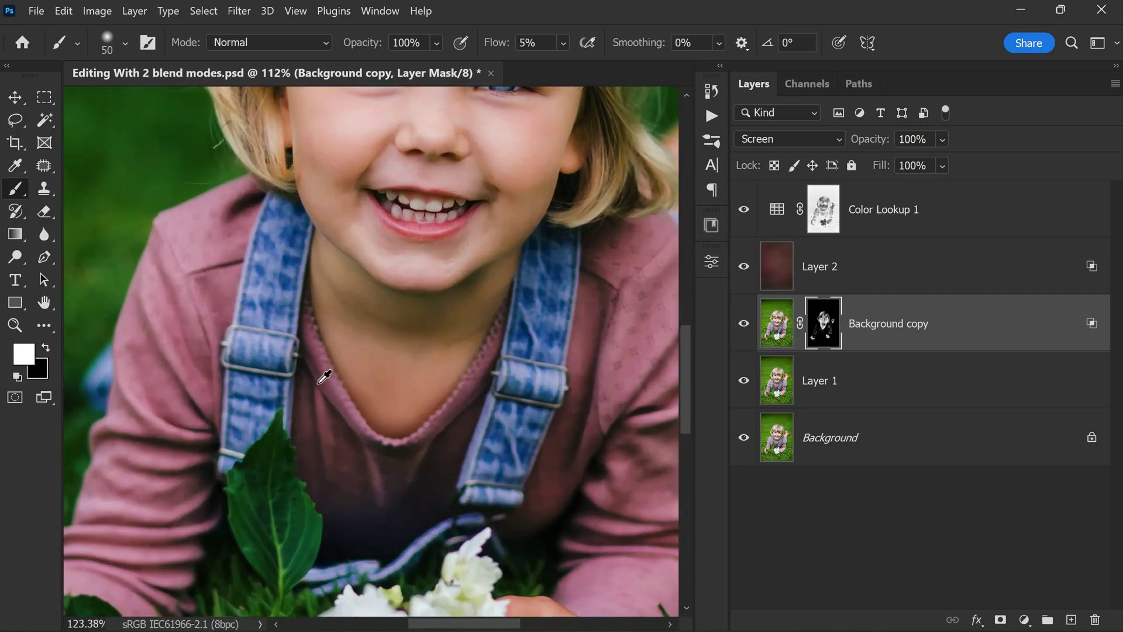
{"action": "scroll", "coordinate": [362, 360], "scroll_direction": "down", "scroll_amount": 4}
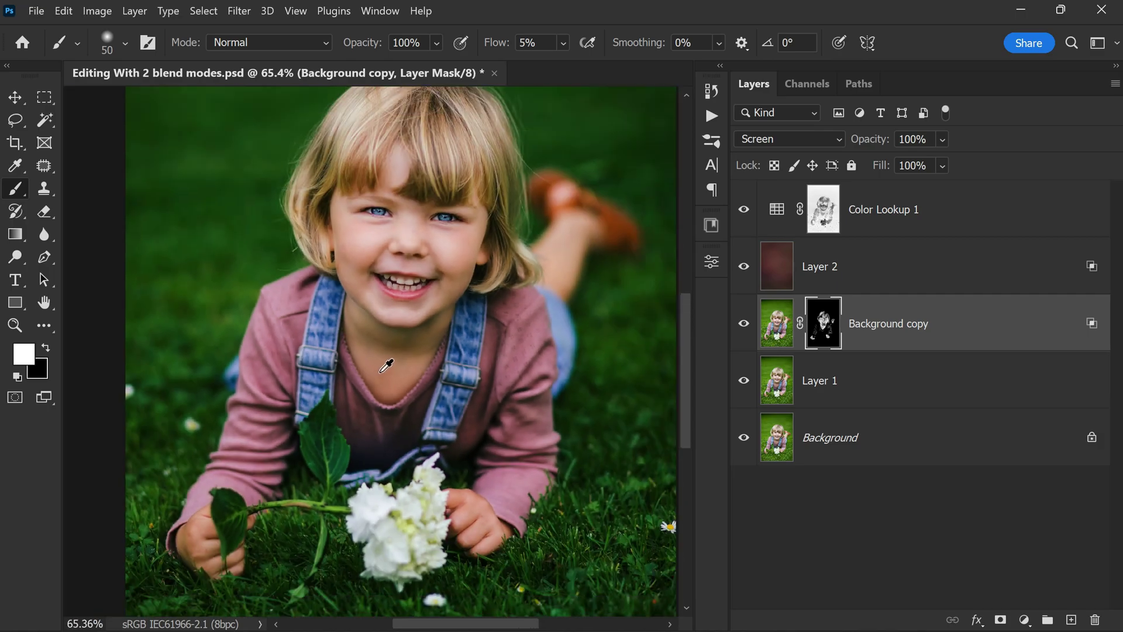
{"action": "left_click", "coordinate": [819, 334], "text": "alt"}
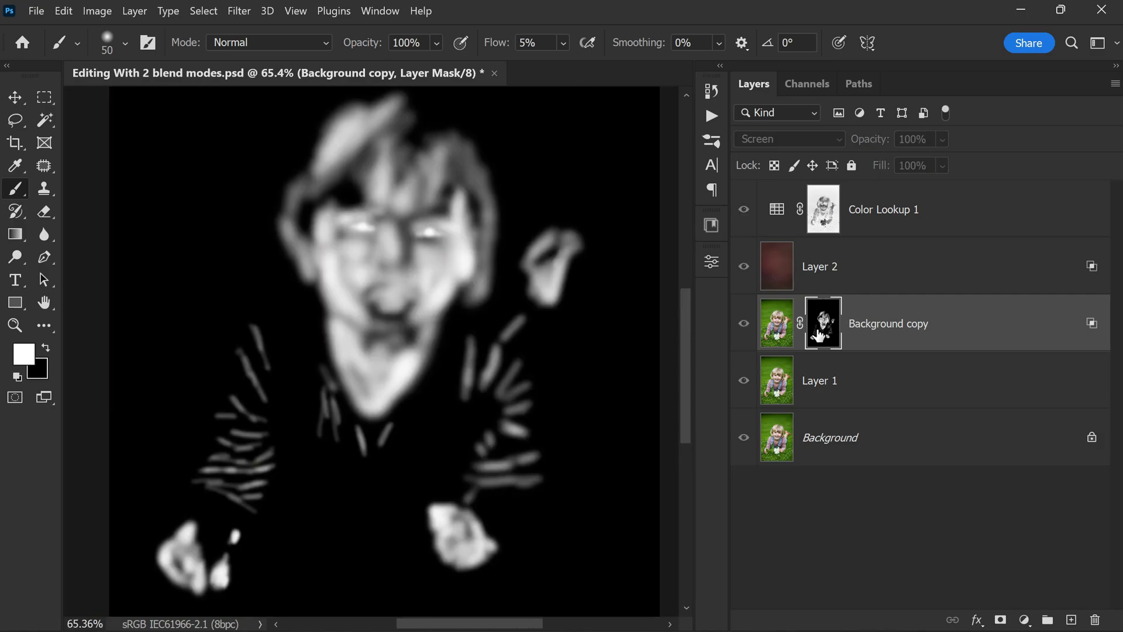
Recheck the mask, then set the Background copy layer's blend mode to Multiply
{"action": "left_click", "coordinate": [818, 334], "text": "alt"}
{"action": "left_click", "coordinate": [819, 335], "text": "alt"}
{"action": "left_click", "coordinate": [819, 334], "text": "alt"}
{"action": "scroll", "coordinate": [318, 189], "scroll_direction": "up", "scroll_amount": 5}
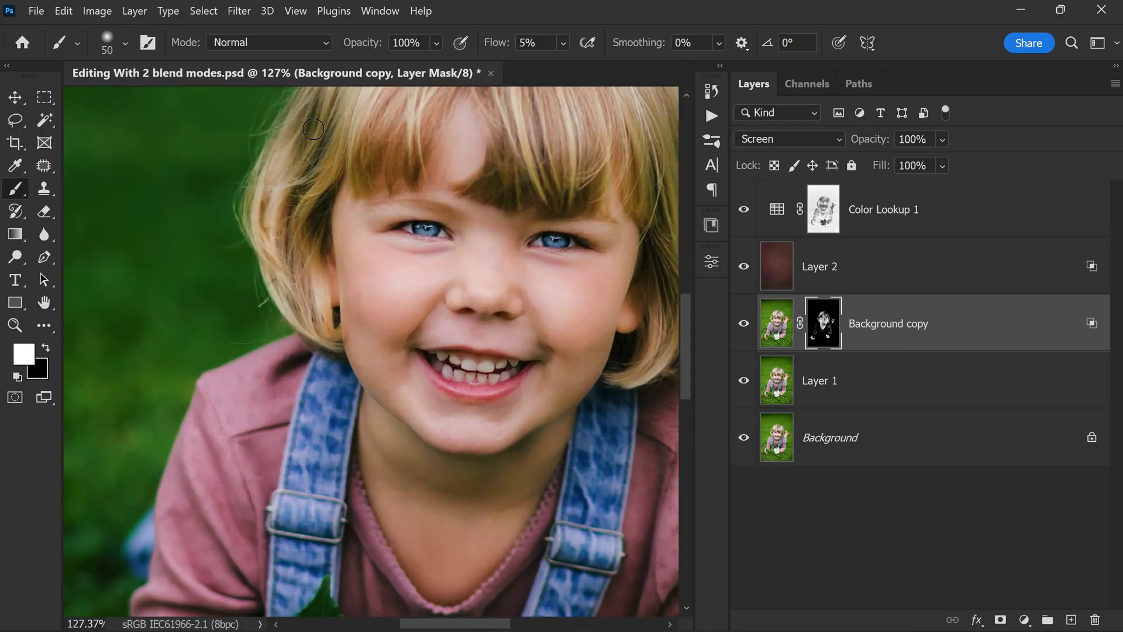
{"action": "scroll", "coordinate": [356, 141], "scroll_direction": "down", "scroll_amount": 4}
{"action": "scroll", "coordinate": [432, 264], "scroll_direction": "down", "scroll_amount": 3}
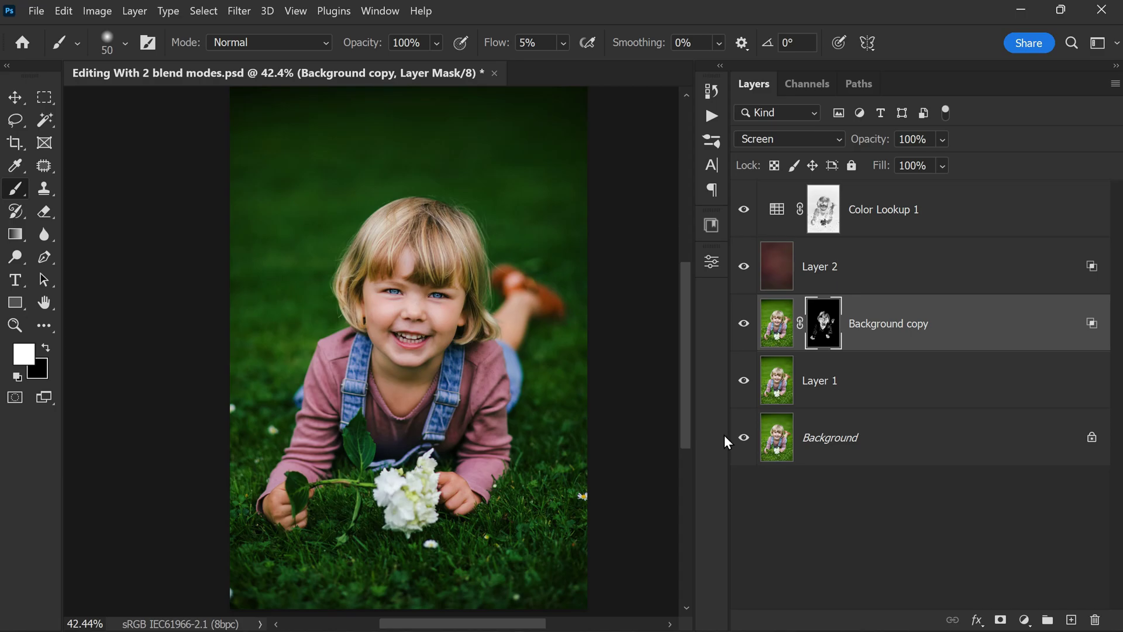
{"action": "key", "text": "alt+shift+m"}
{"action": "left_click", "coordinate": [847, 389]}
Lower Layer 1's opacity to 50% and compare the edit against the original Background photo
{"action": "left_click_drag", "start_coordinate": [873, 142], "coordinate": [747, 149]}
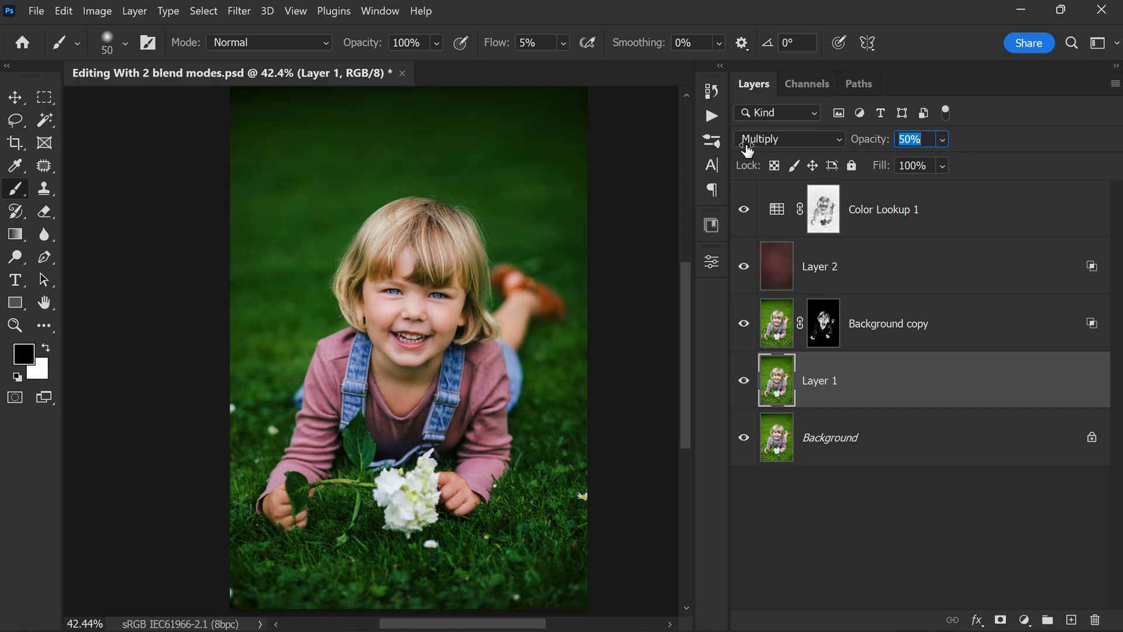
{"action": "left_click", "coordinate": [795, 513]}
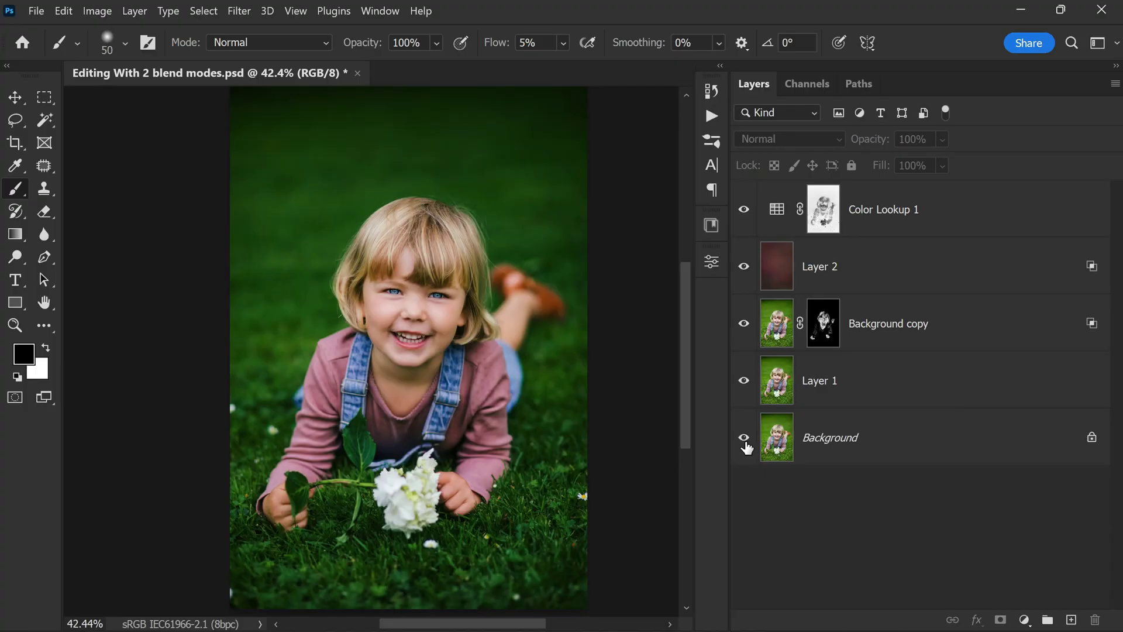
{"action": "left_click", "coordinate": [745, 444], "text": "alt"}
{"action": "left_click", "coordinate": [745, 445], "text": "alt"}
{"action": "left_click", "coordinate": [745, 444], "text": "alt"}
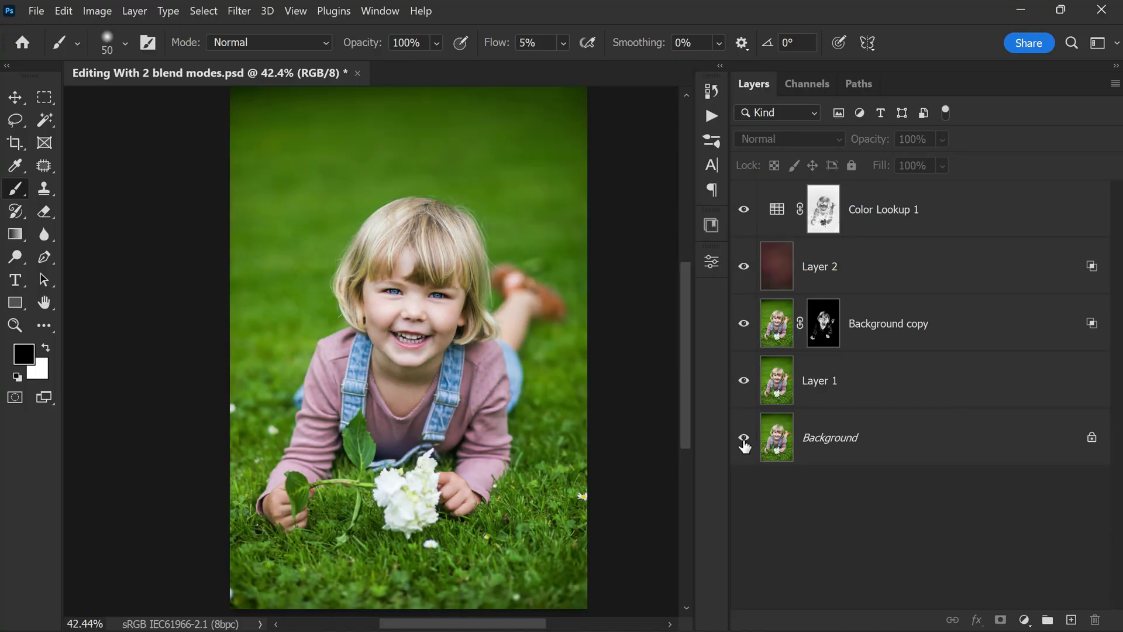
{"action": "left_click", "coordinate": [745, 444], "text": "alt"}
{"action": "left_click", "coordinate": [745, 444], "text": "alt"}
{"action": "left_click", "coordinate": [745, 445], "text": "alt"}
{"action": "left_click", "coordinate": [746, 444], "text": "alt"}
{"action": "left_click", "coordinate": [745, 445], "text": "alt"}
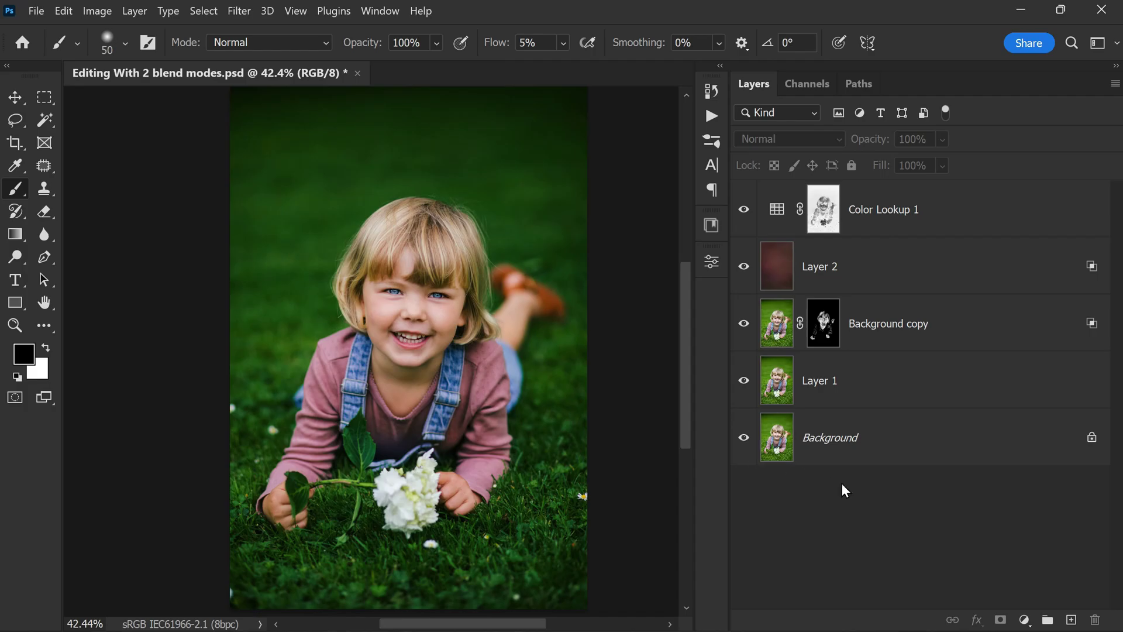